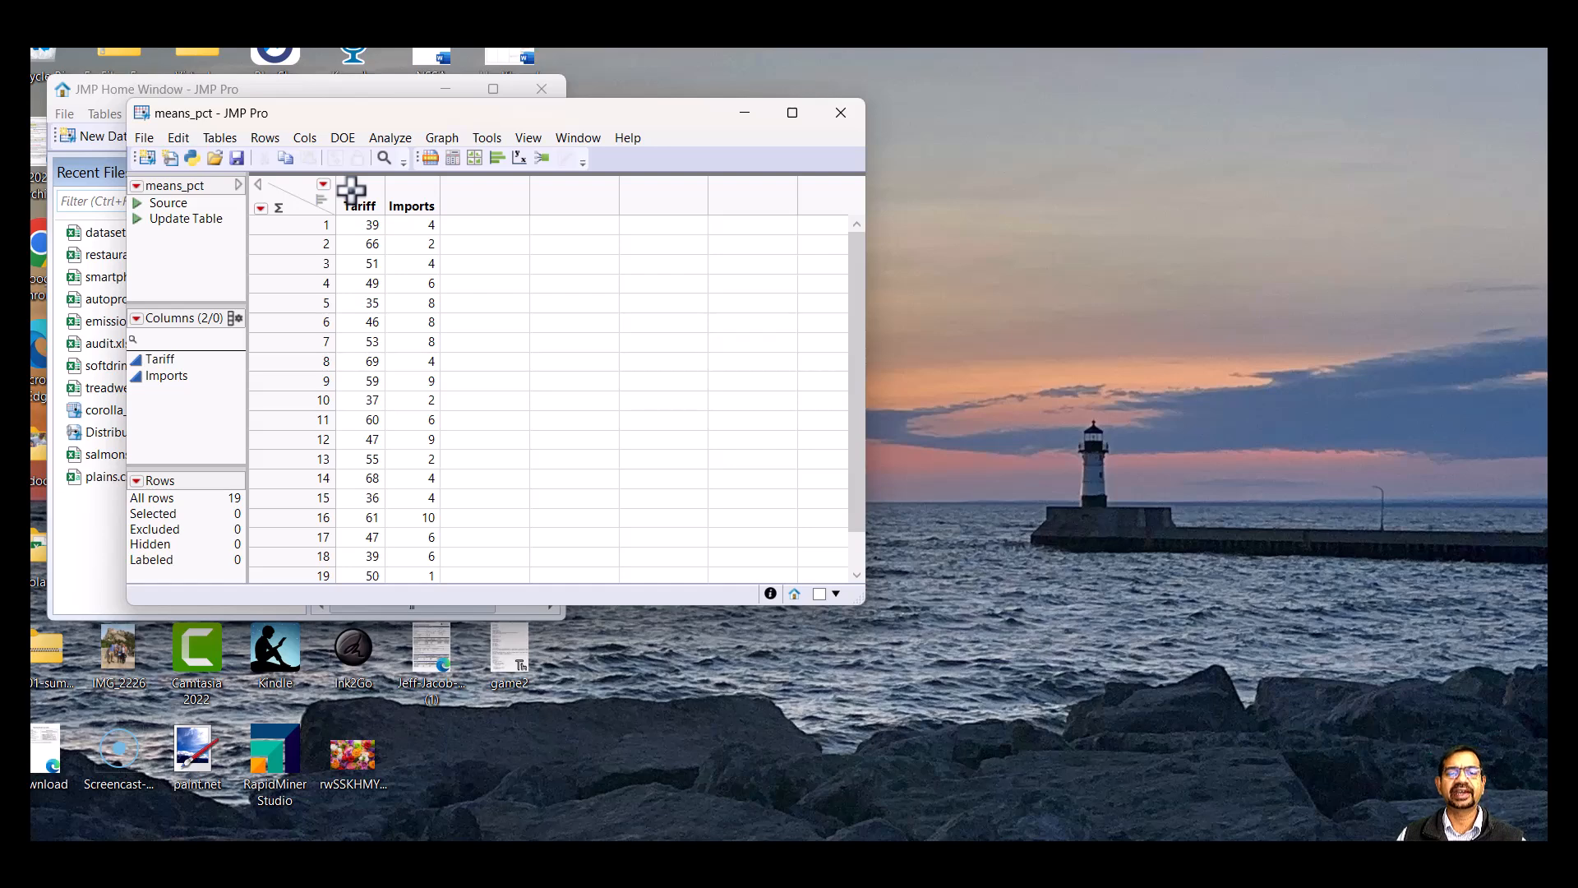
Create a Distribution report for Tariff as the Y column without a weight, and review its summary statistics
left_click(394, 138)
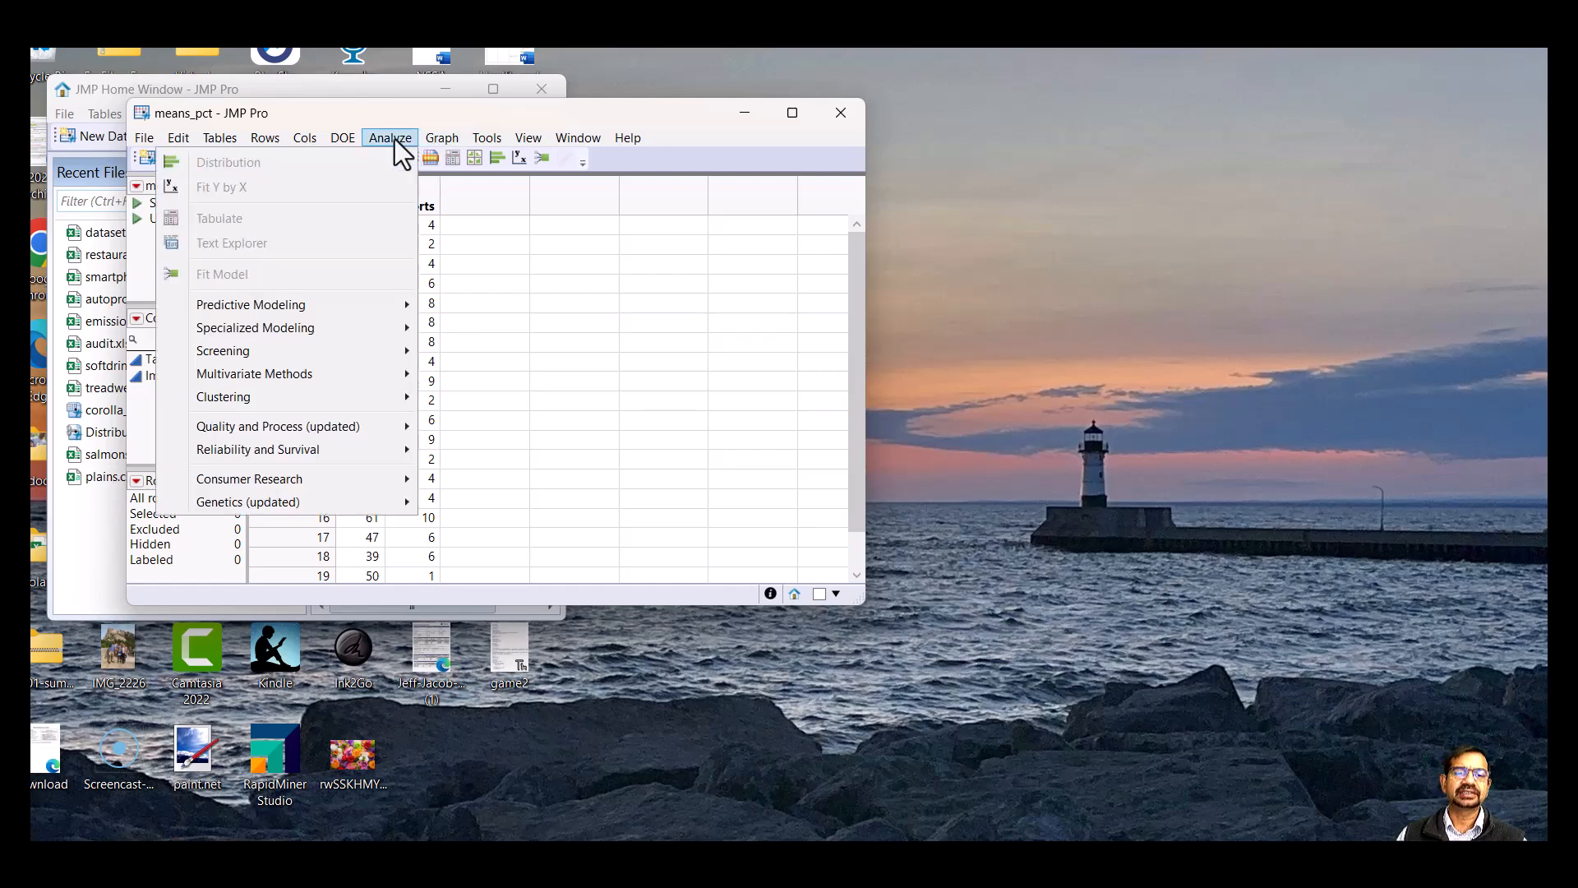
left_click(278, 165)
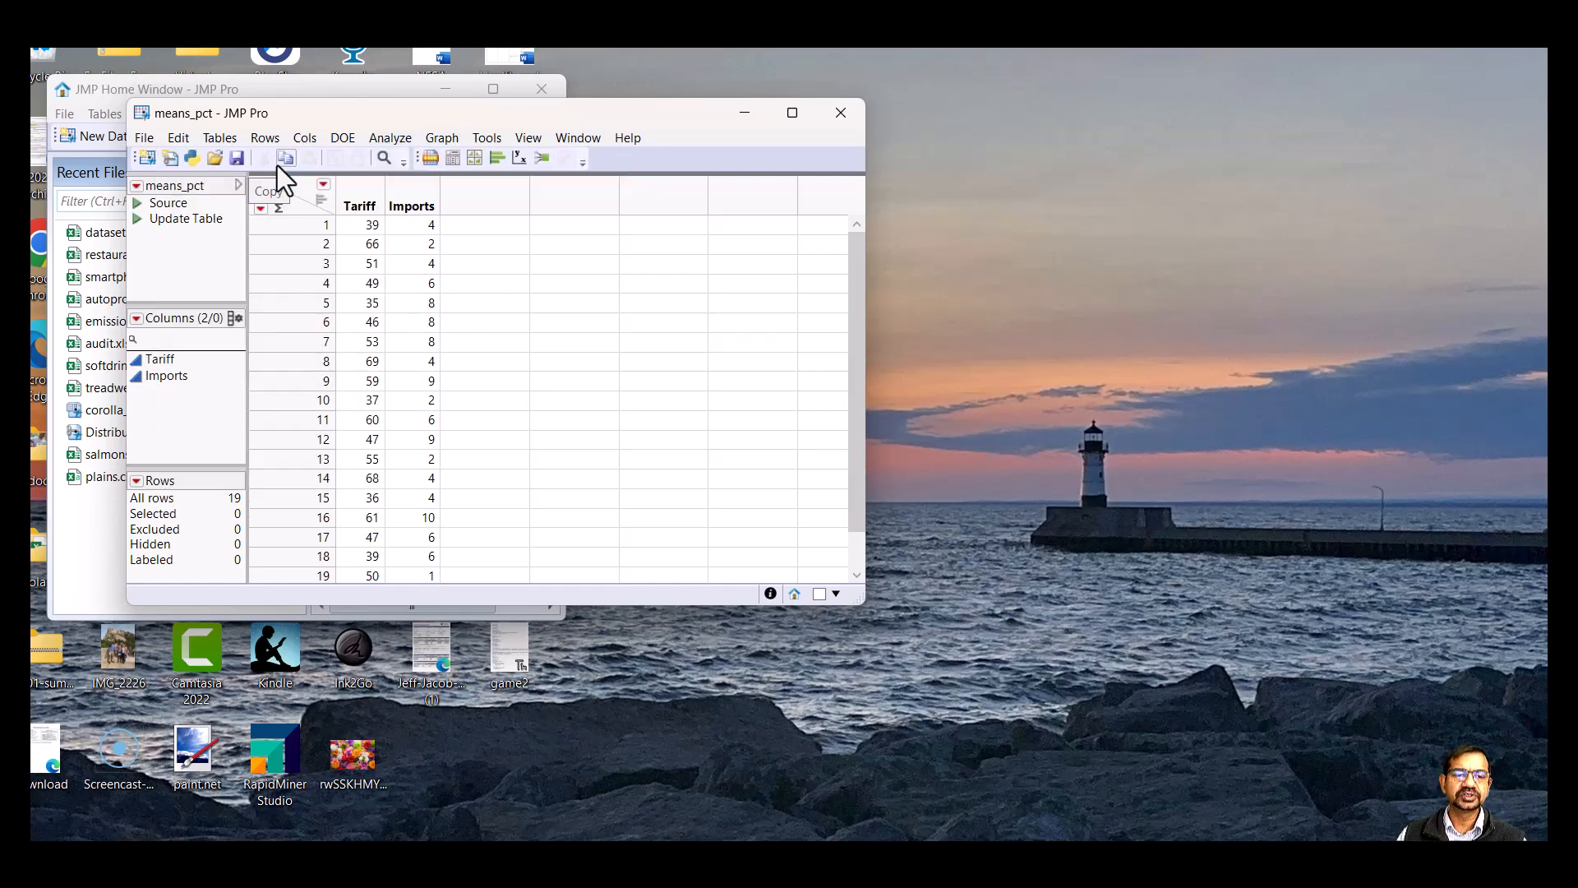
left_click_drag(201, 248, 494, 256)
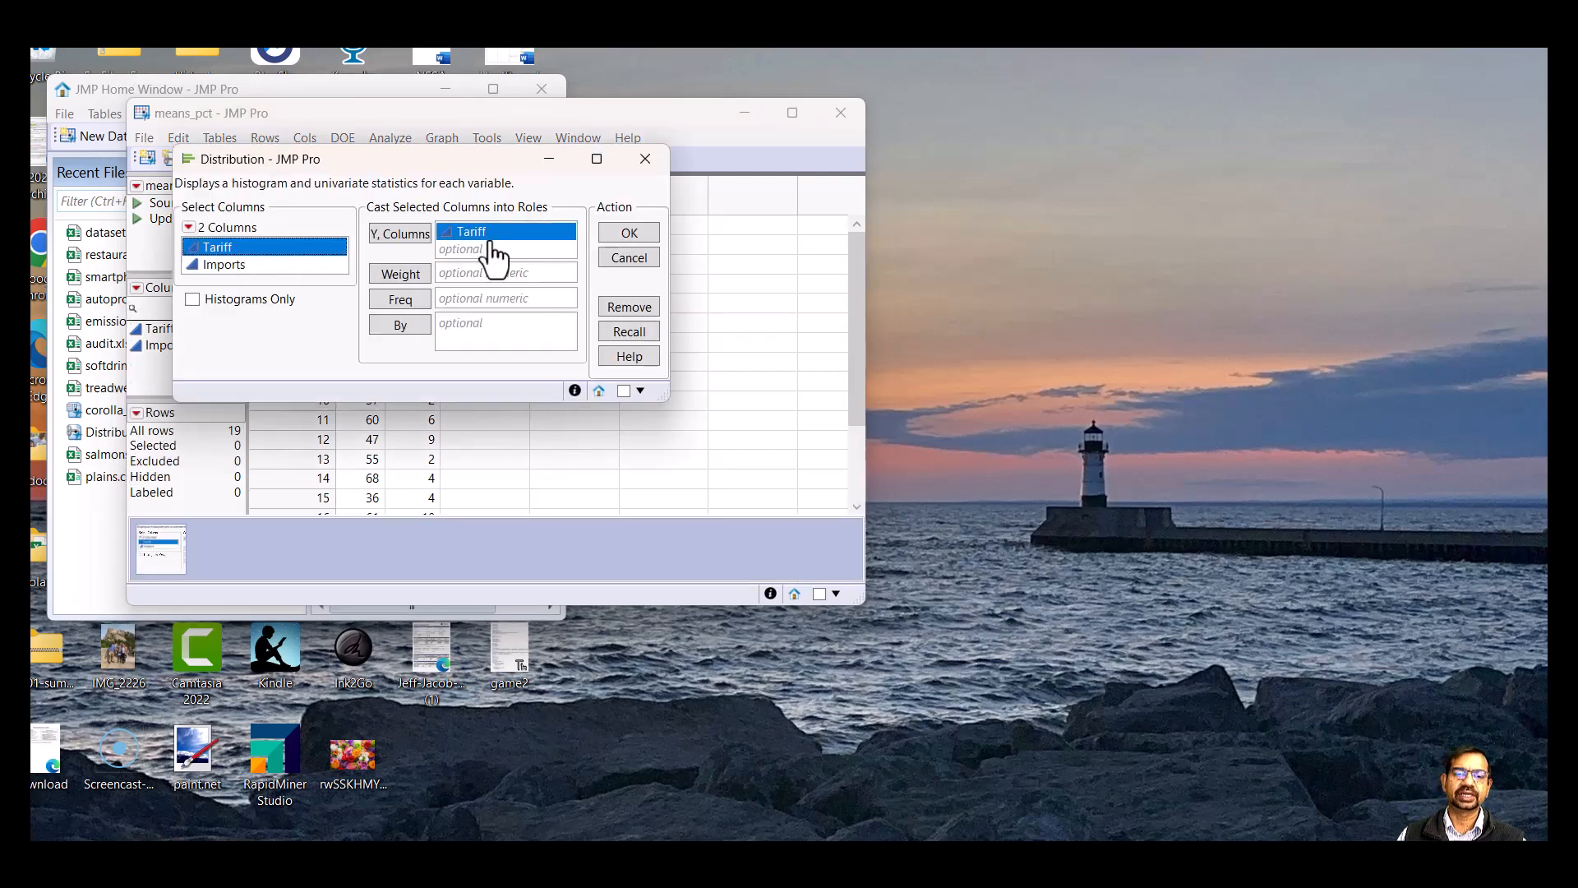
left_click(614, 241)
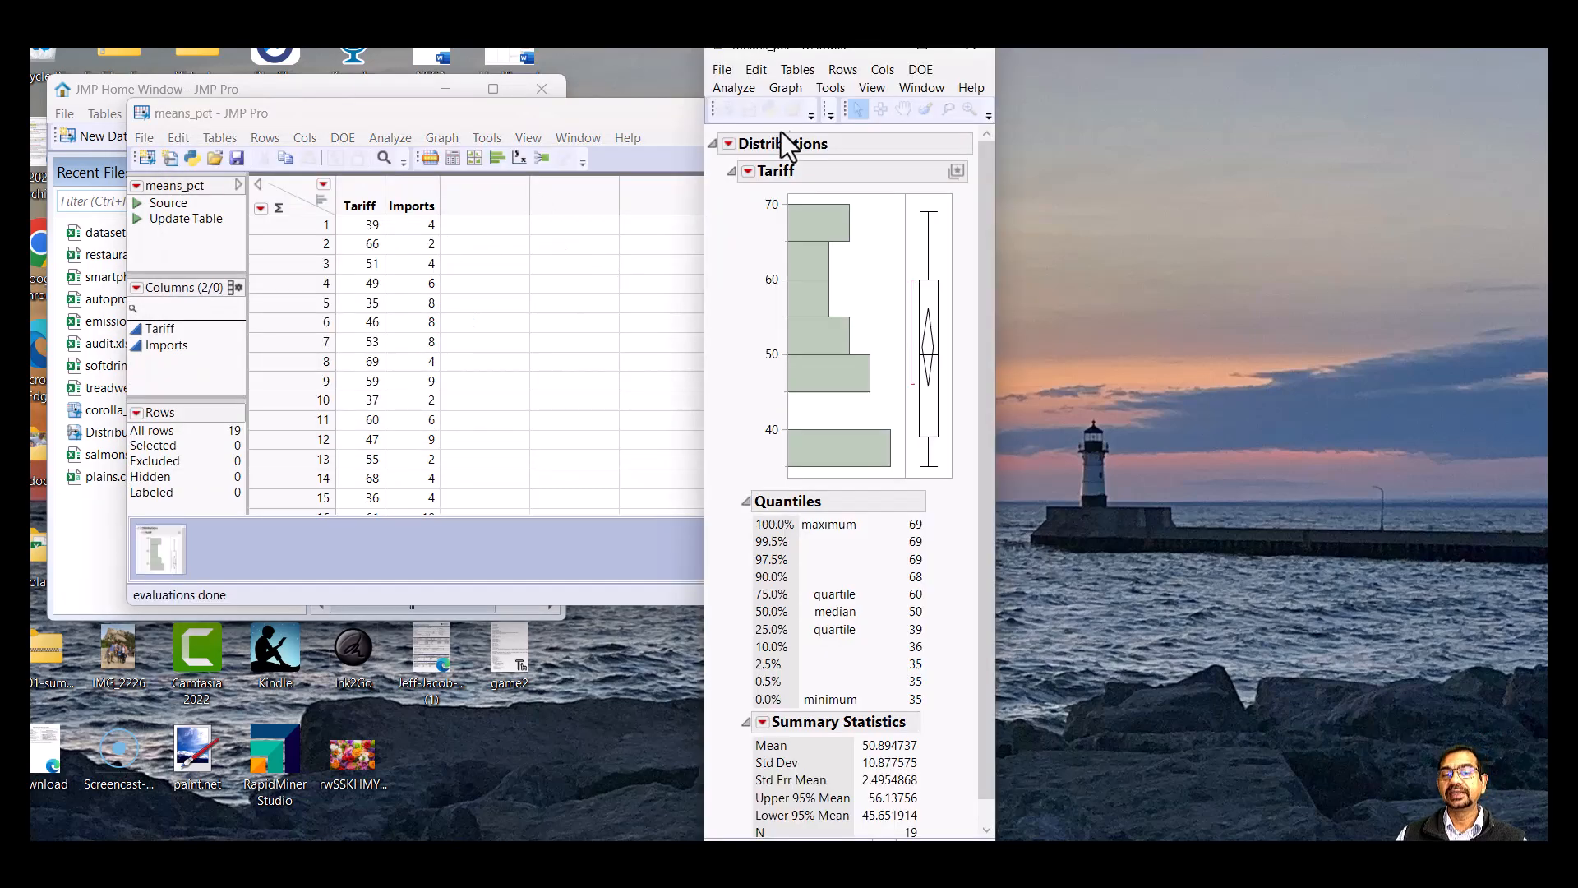
left_click_drag(821, 56, 759, 73)
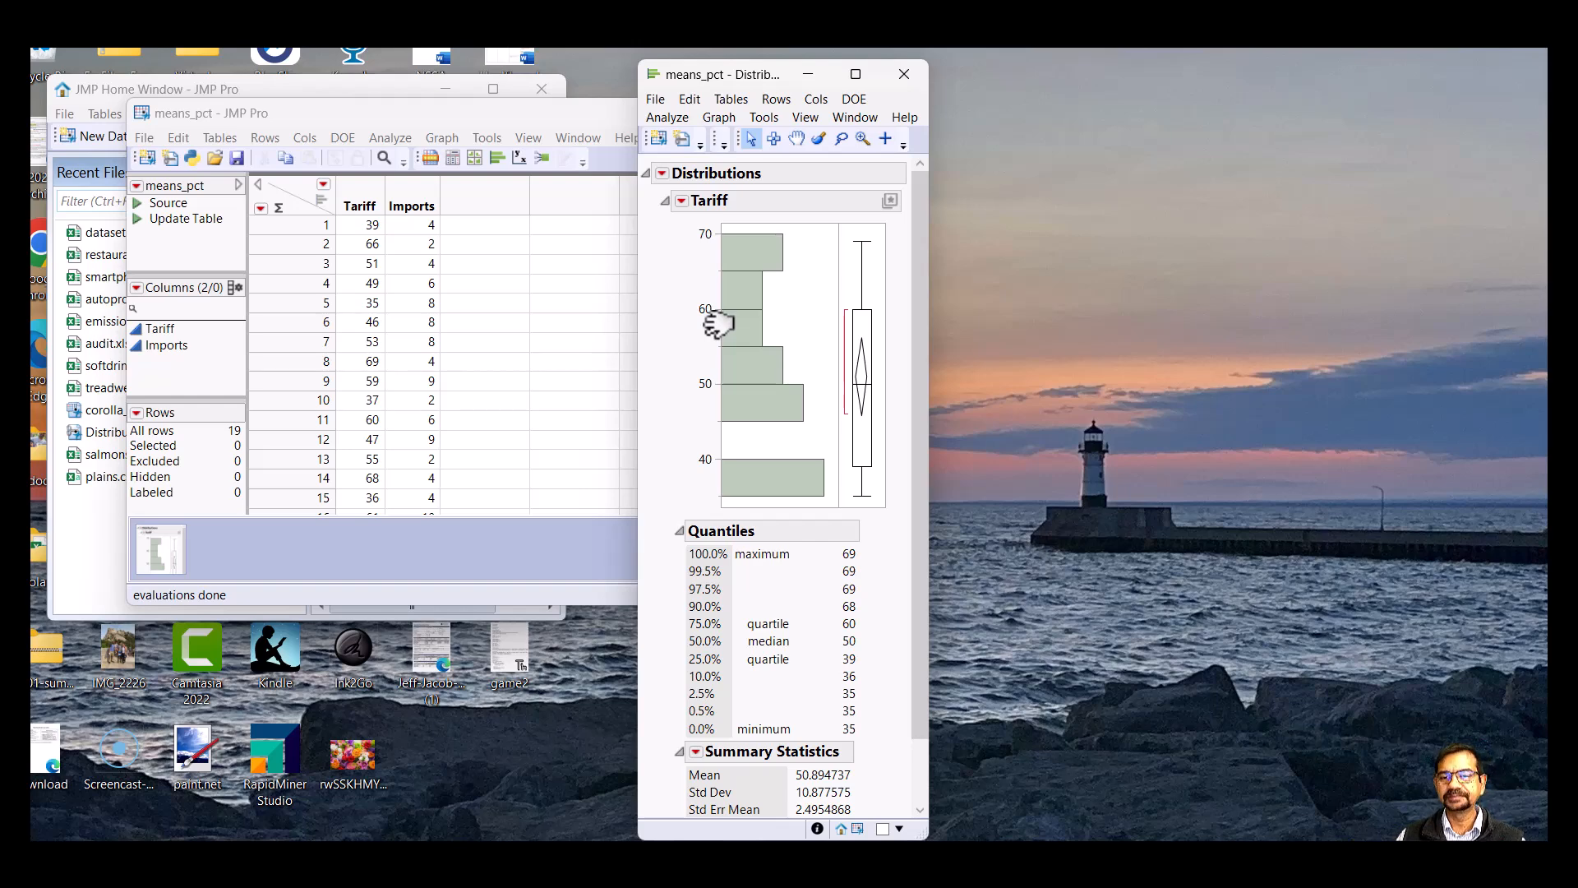
scroll(723, 510, "down", 3)
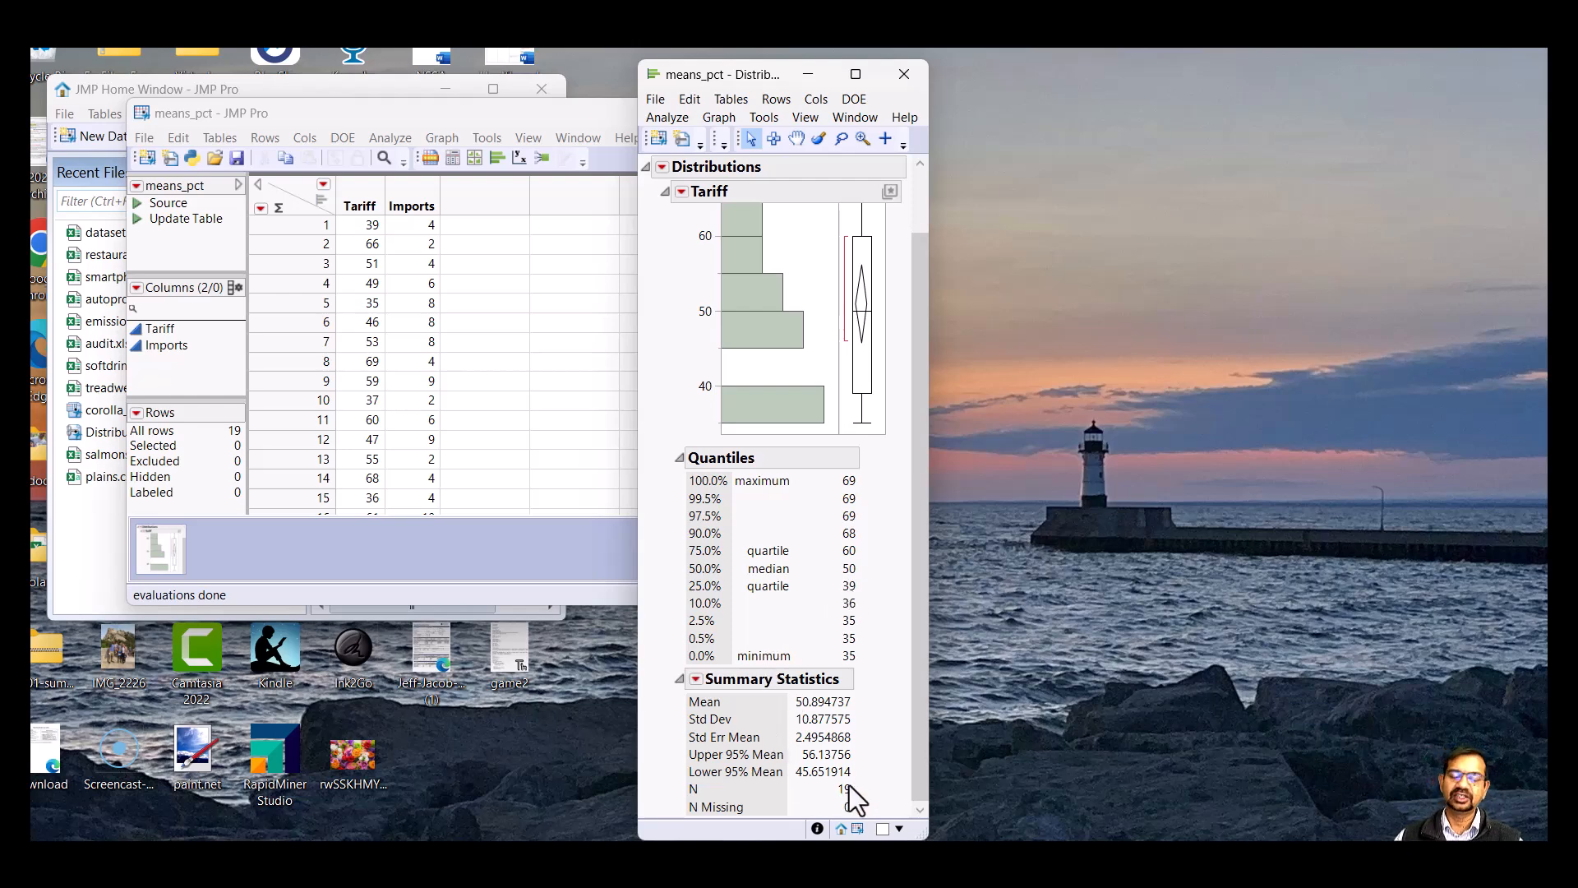
Inspect the options for customizing the summary statistics without changing any, and close the Tariff distribution report
left_click(696, 679)
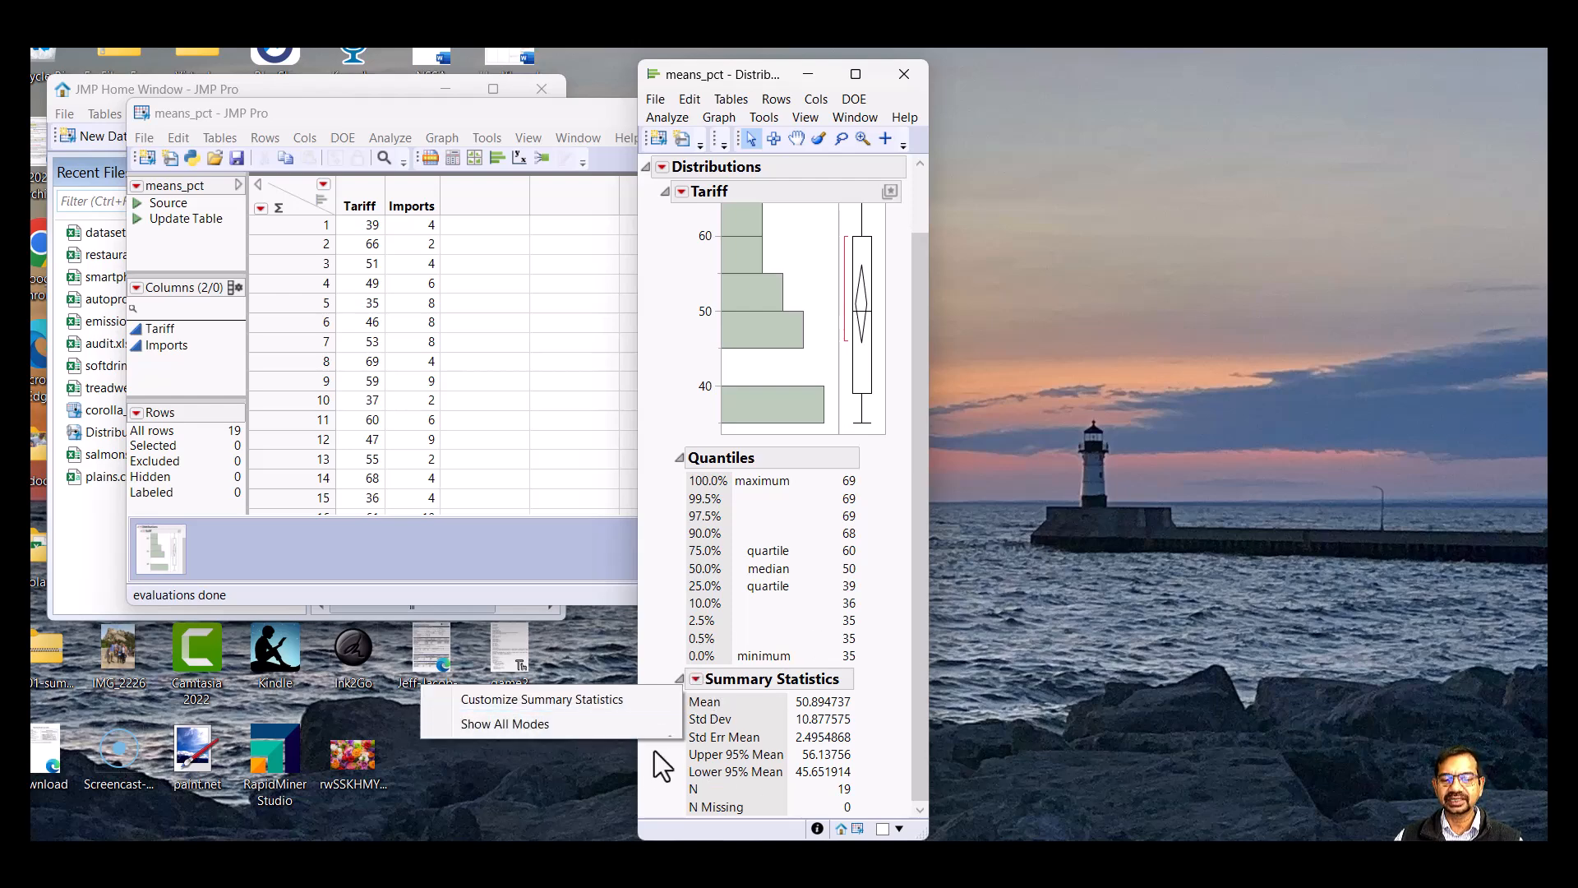
left_click(555, 698)
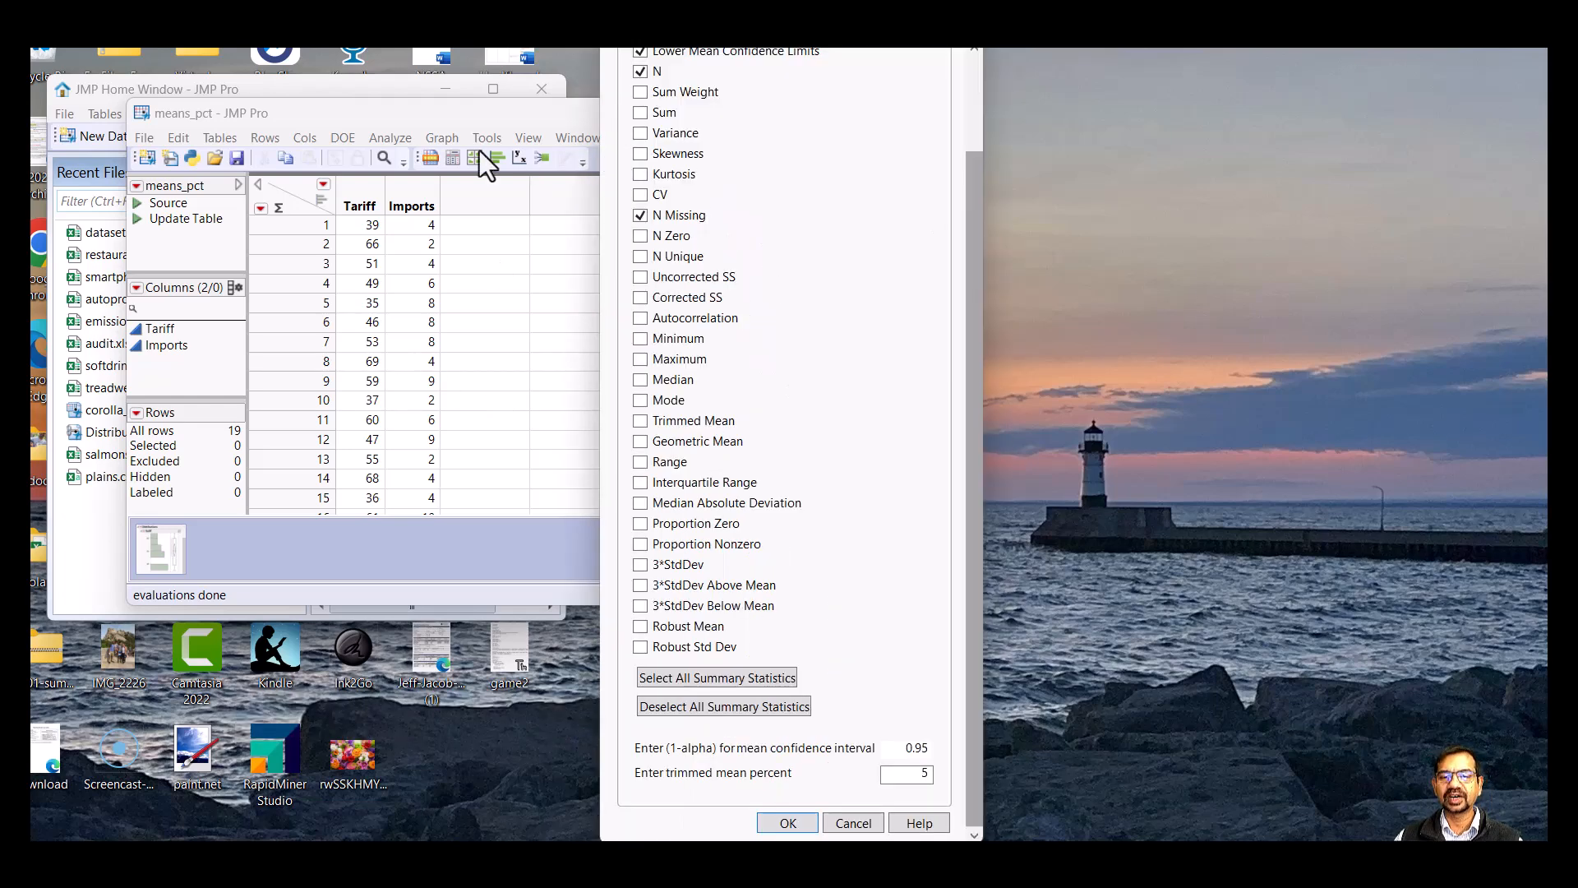
left_click_drag(745, 48, 745, 96)
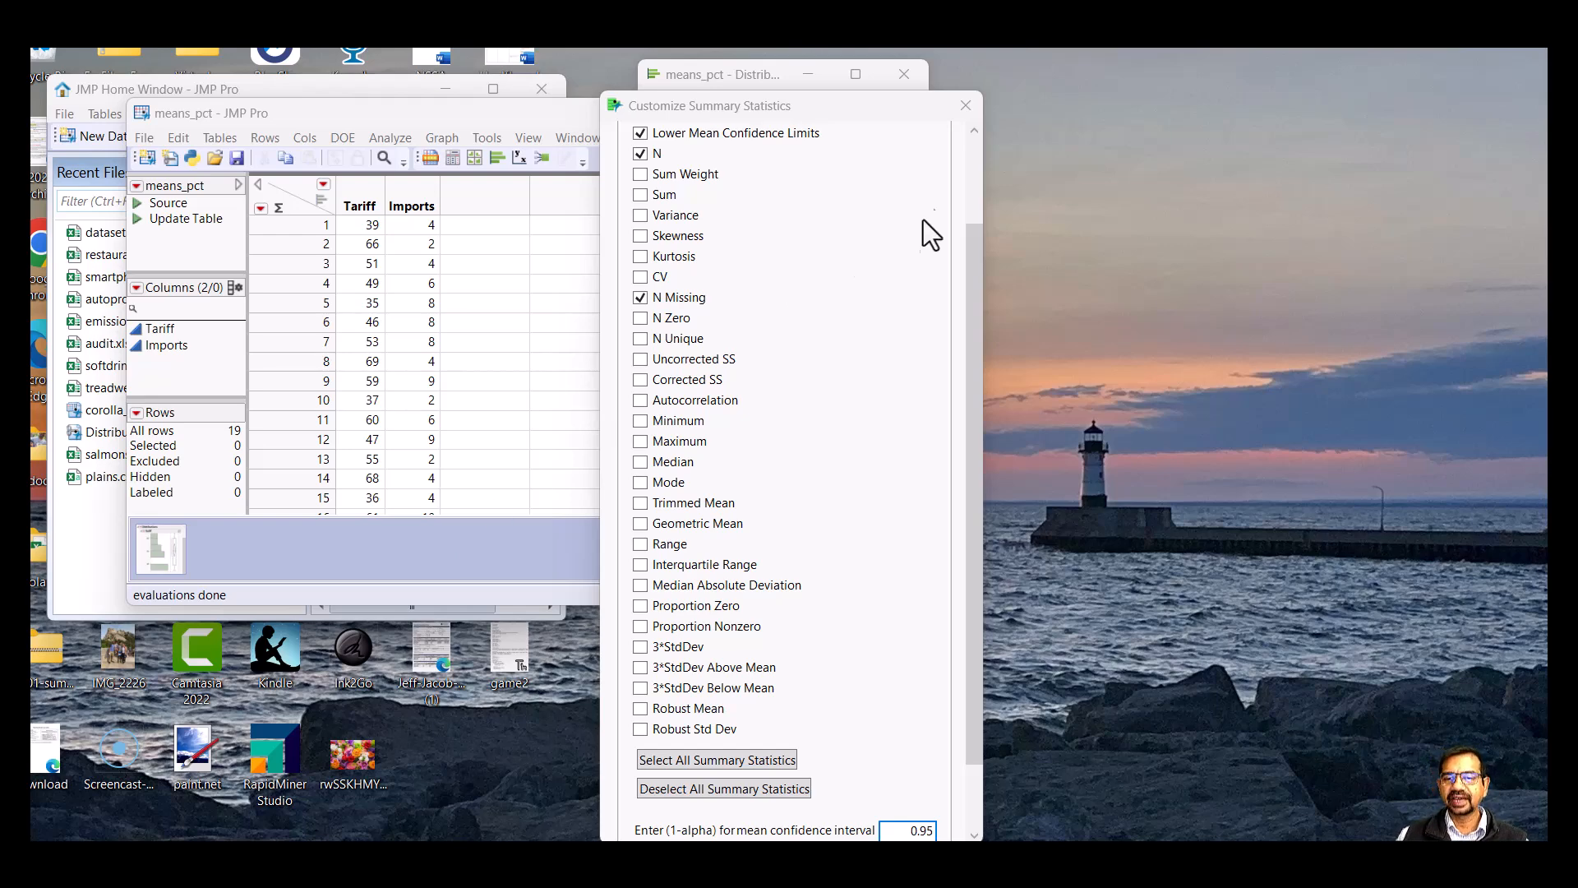
left_click(967, 110)
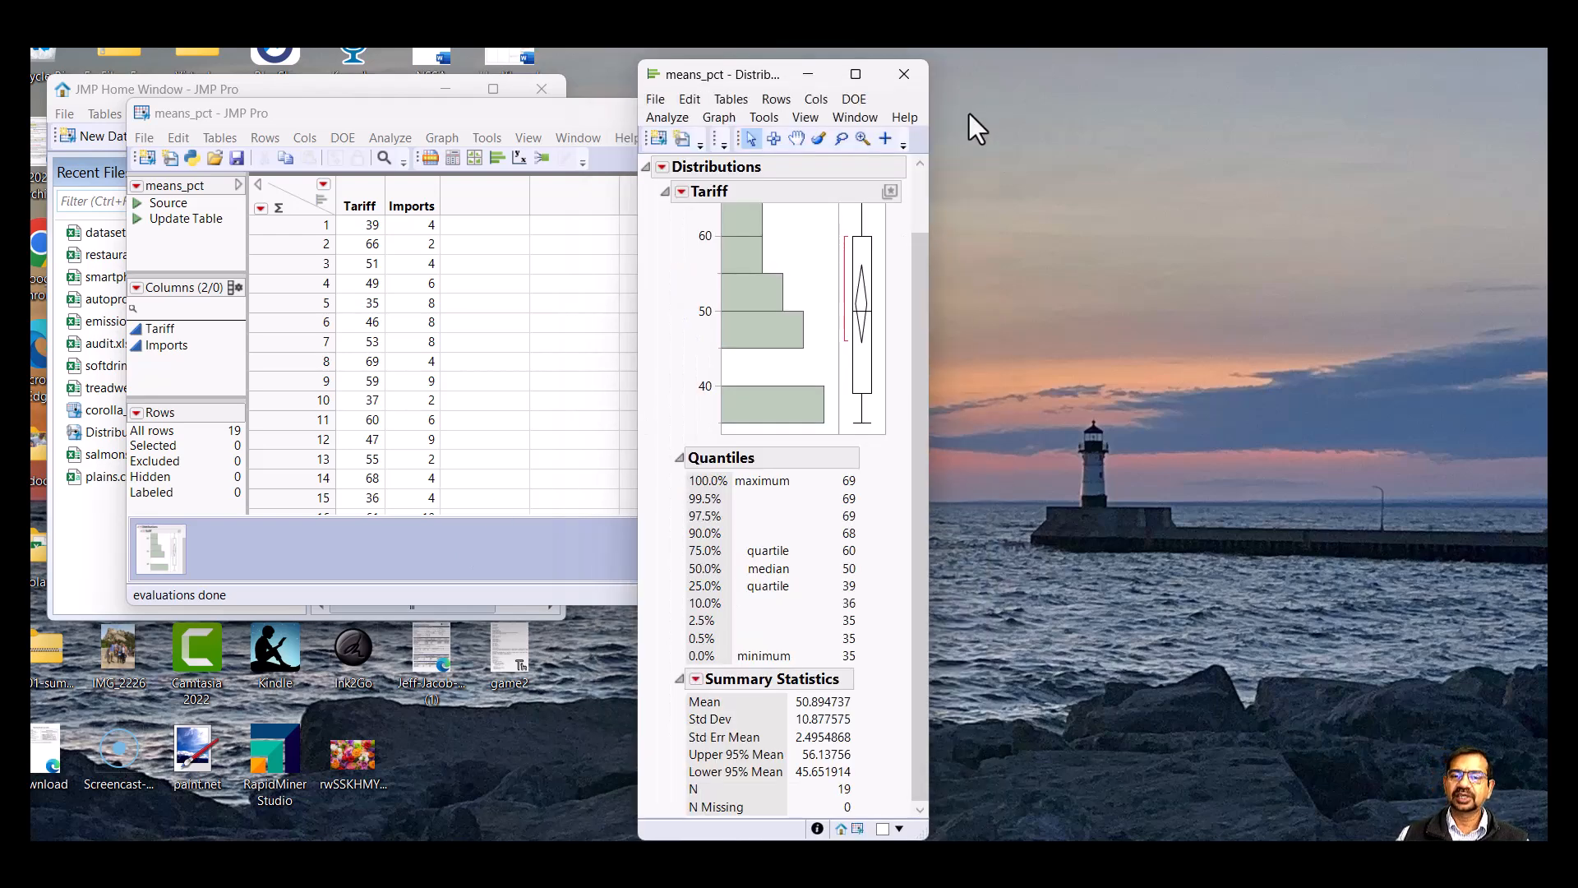
left_click(904, 72)
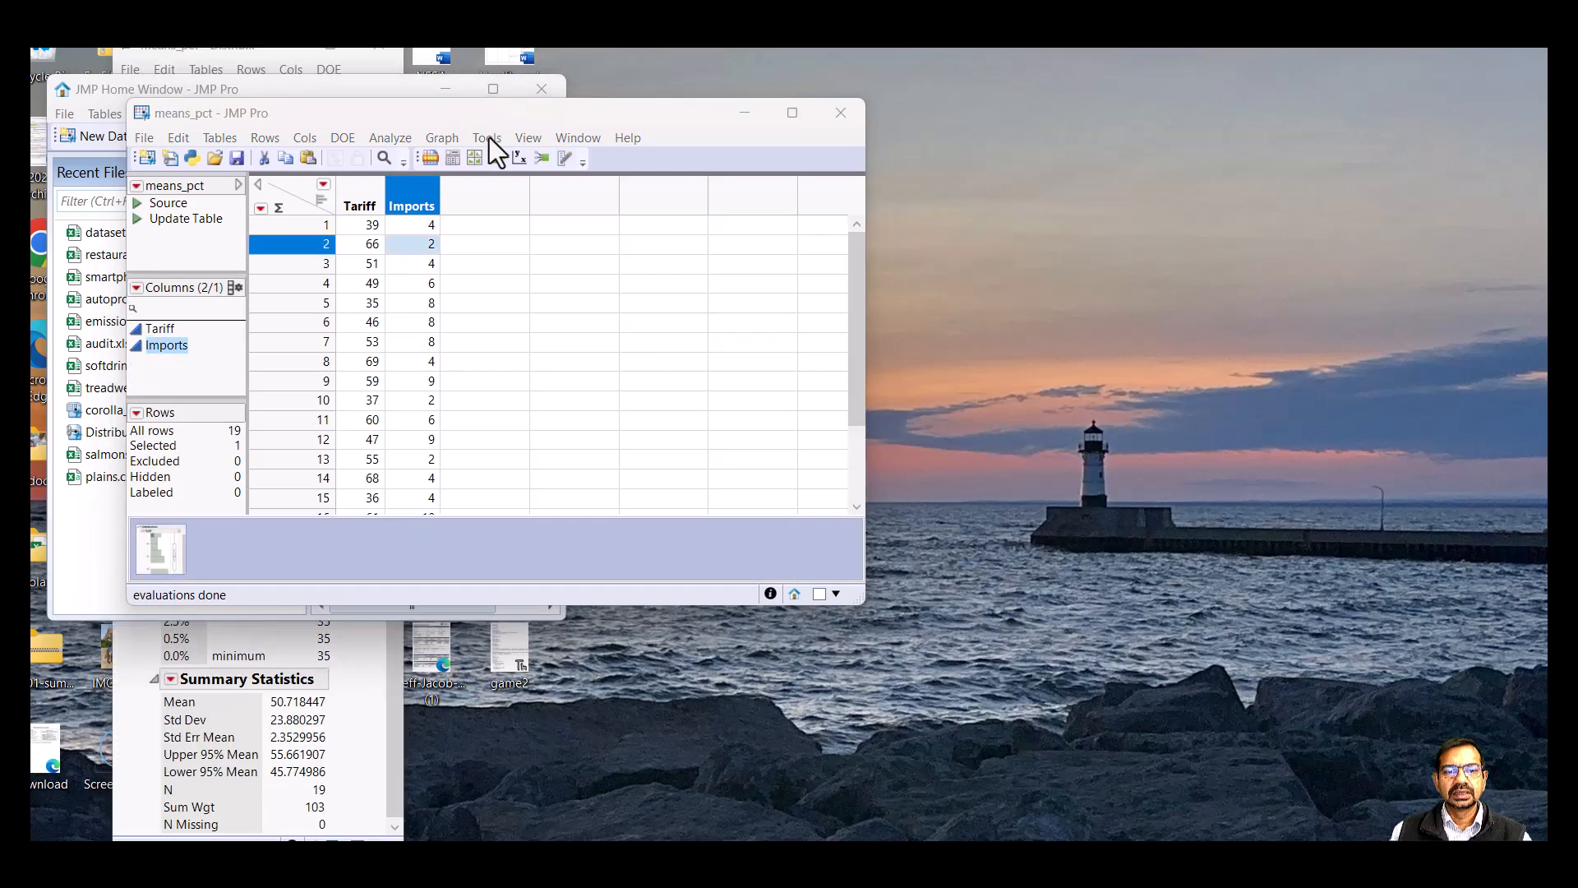
Create a Distribution report with Tariff as the Y column and Imports as the Weight
left_click(403, 138)
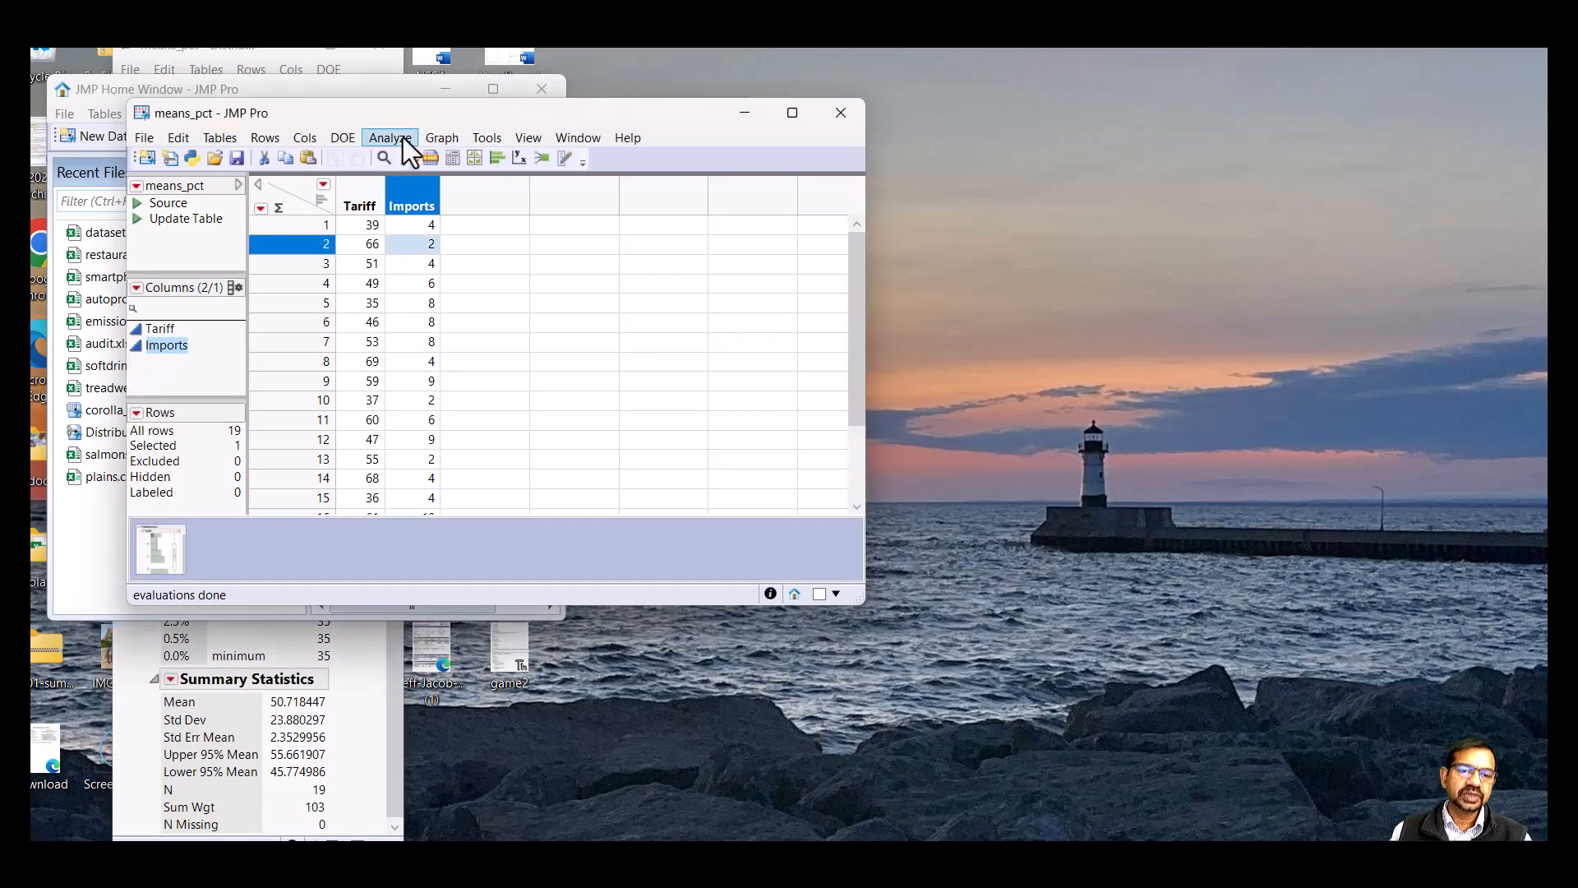
left_click(402, 136)
left_click(303, 170)
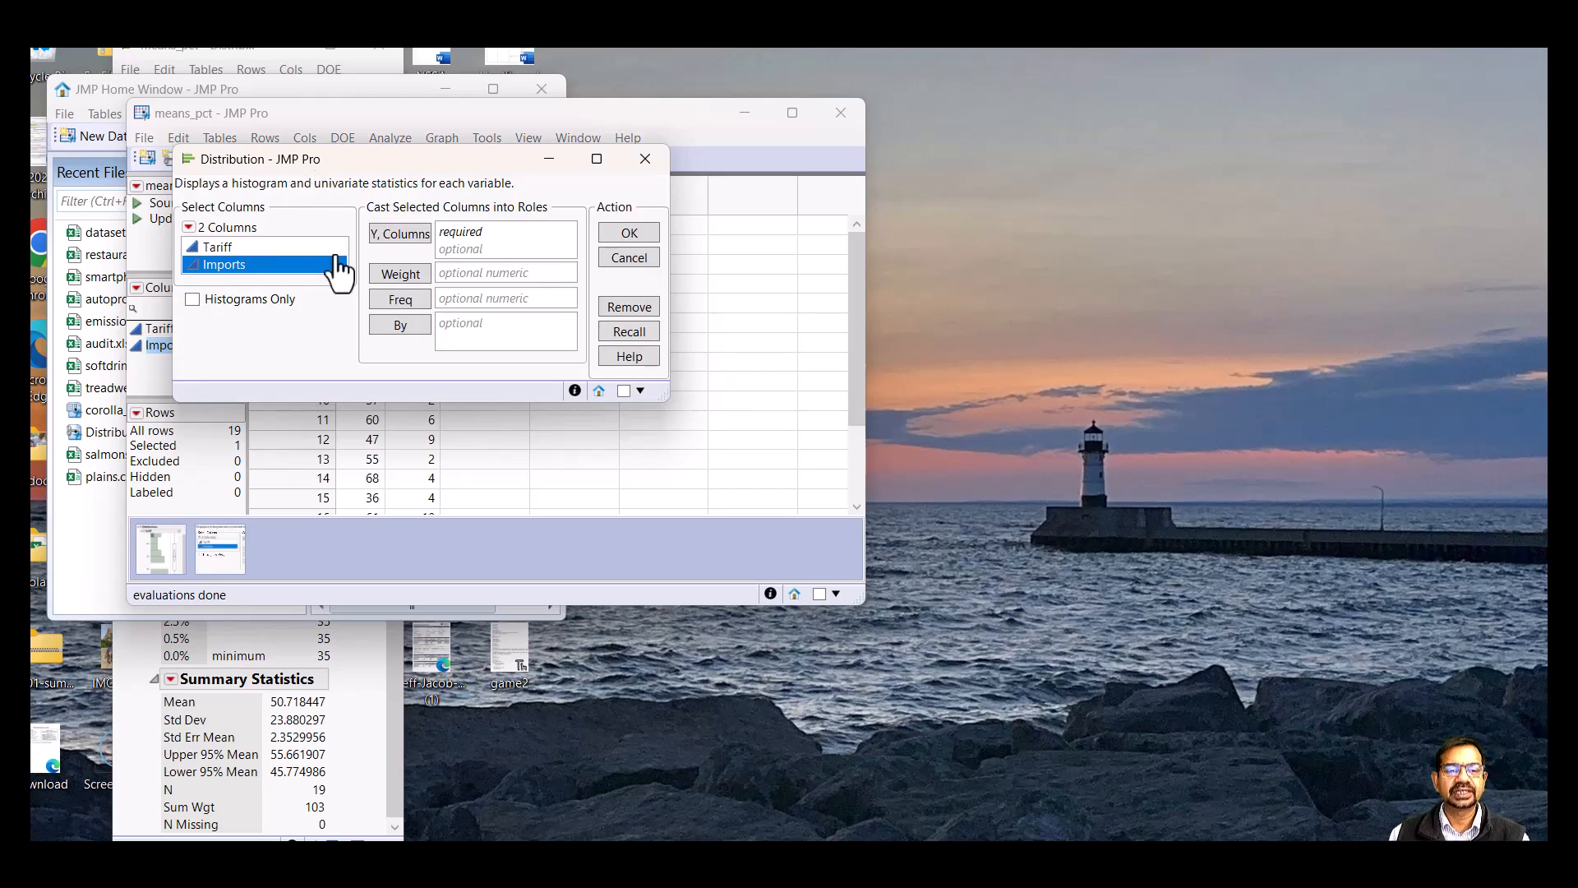
left_click_drag(218, 248, 498, 245)
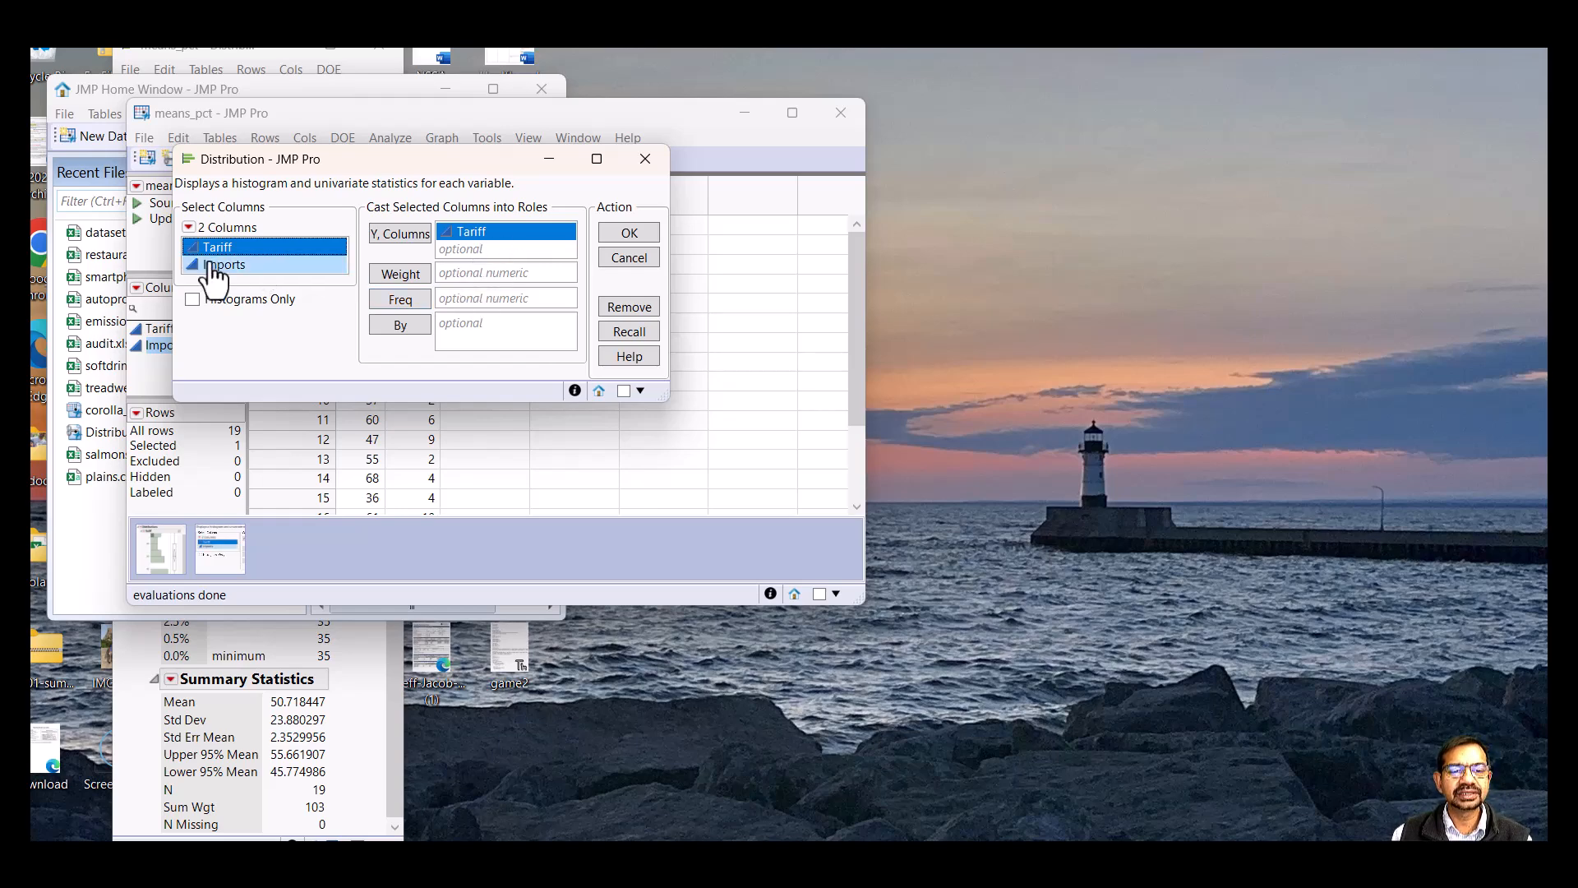
left_click_drag(216, 271, 491, 278)
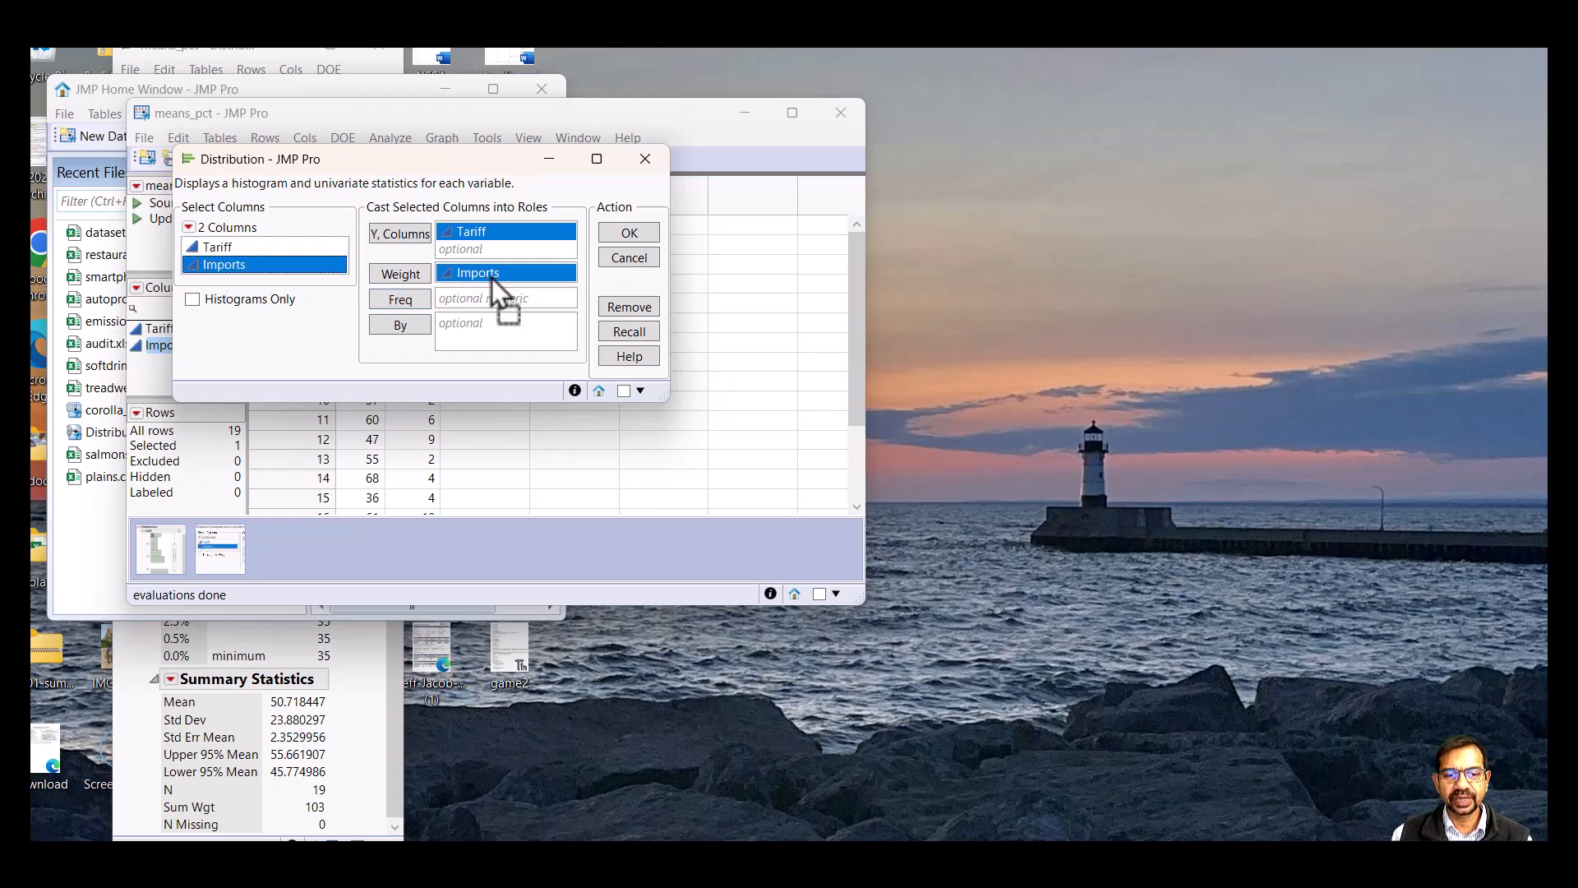
left_click(633, 234)
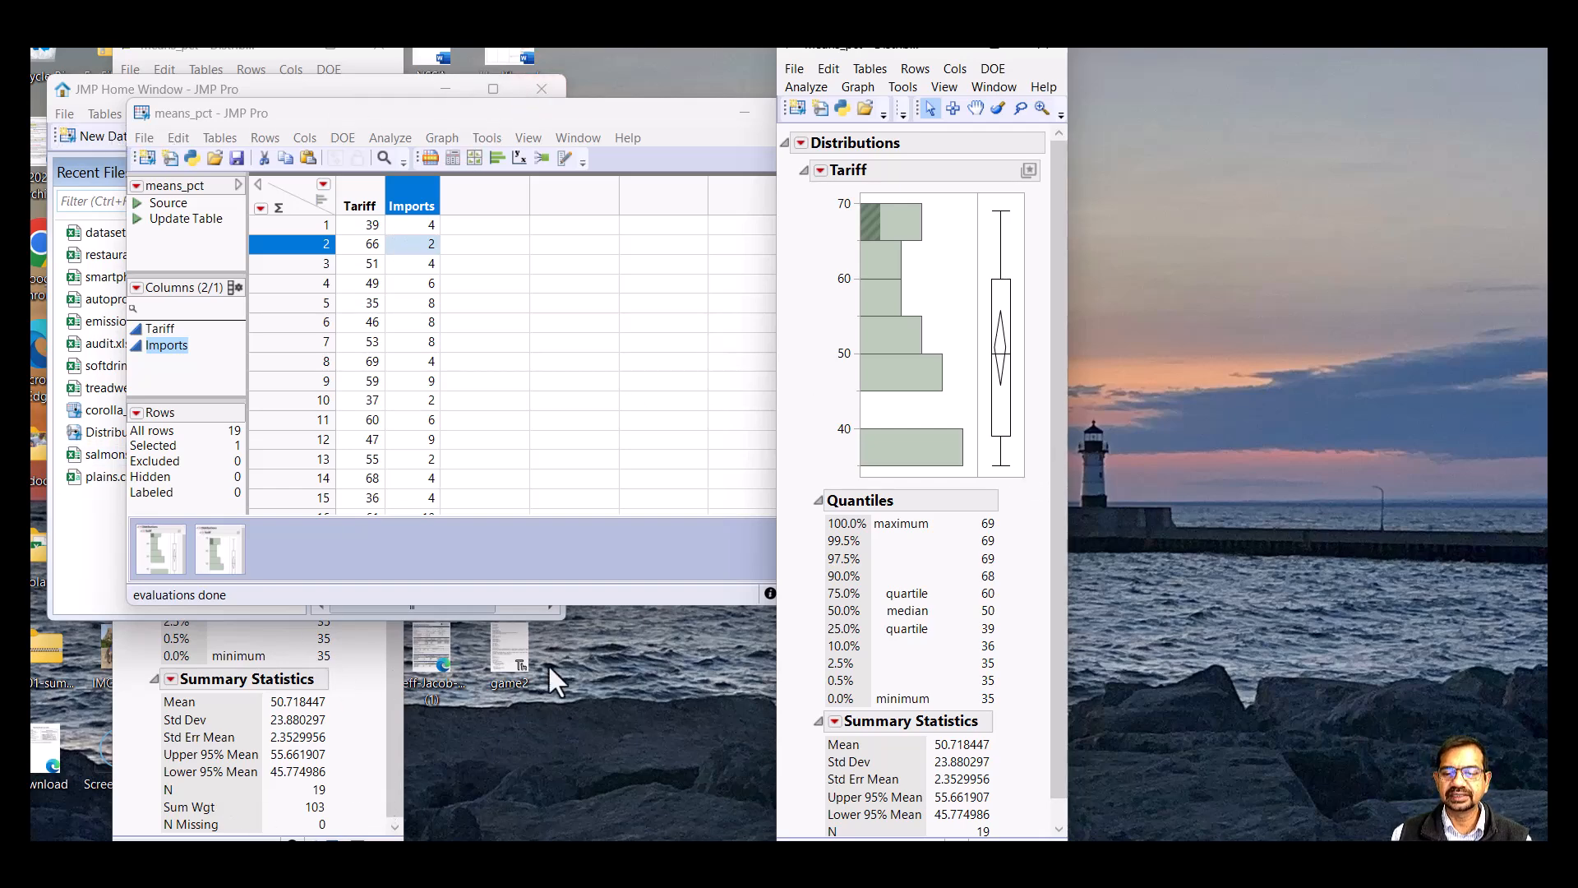
Create a second Distribution report with Tariff as the Y column and no weight, for comparison
left_click(383, 137)
left_click(383, 137)
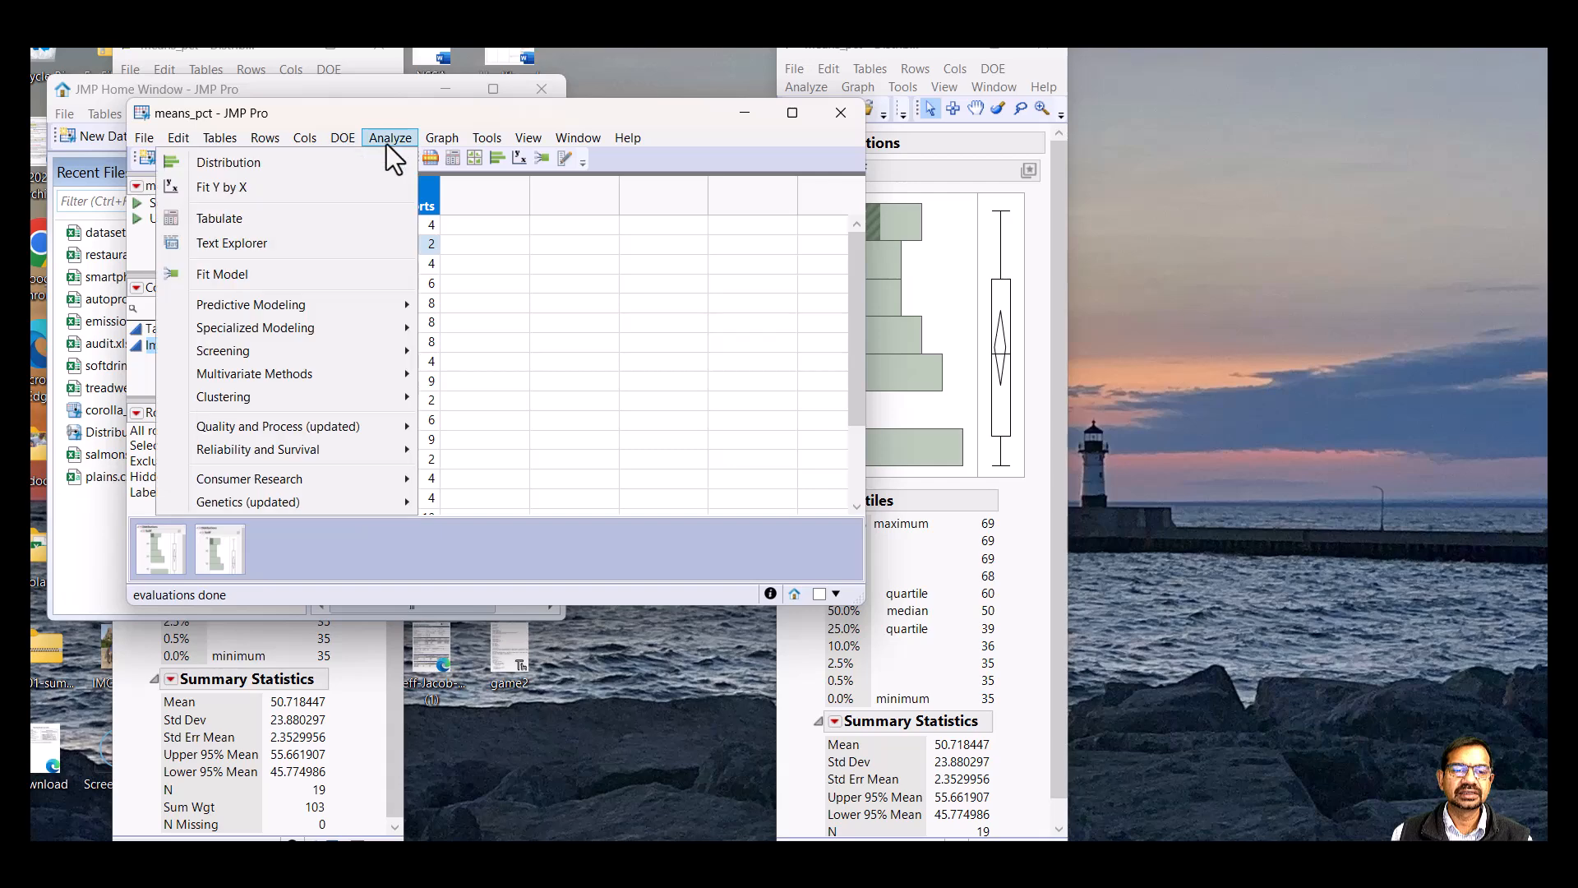
left_click(290, 161)
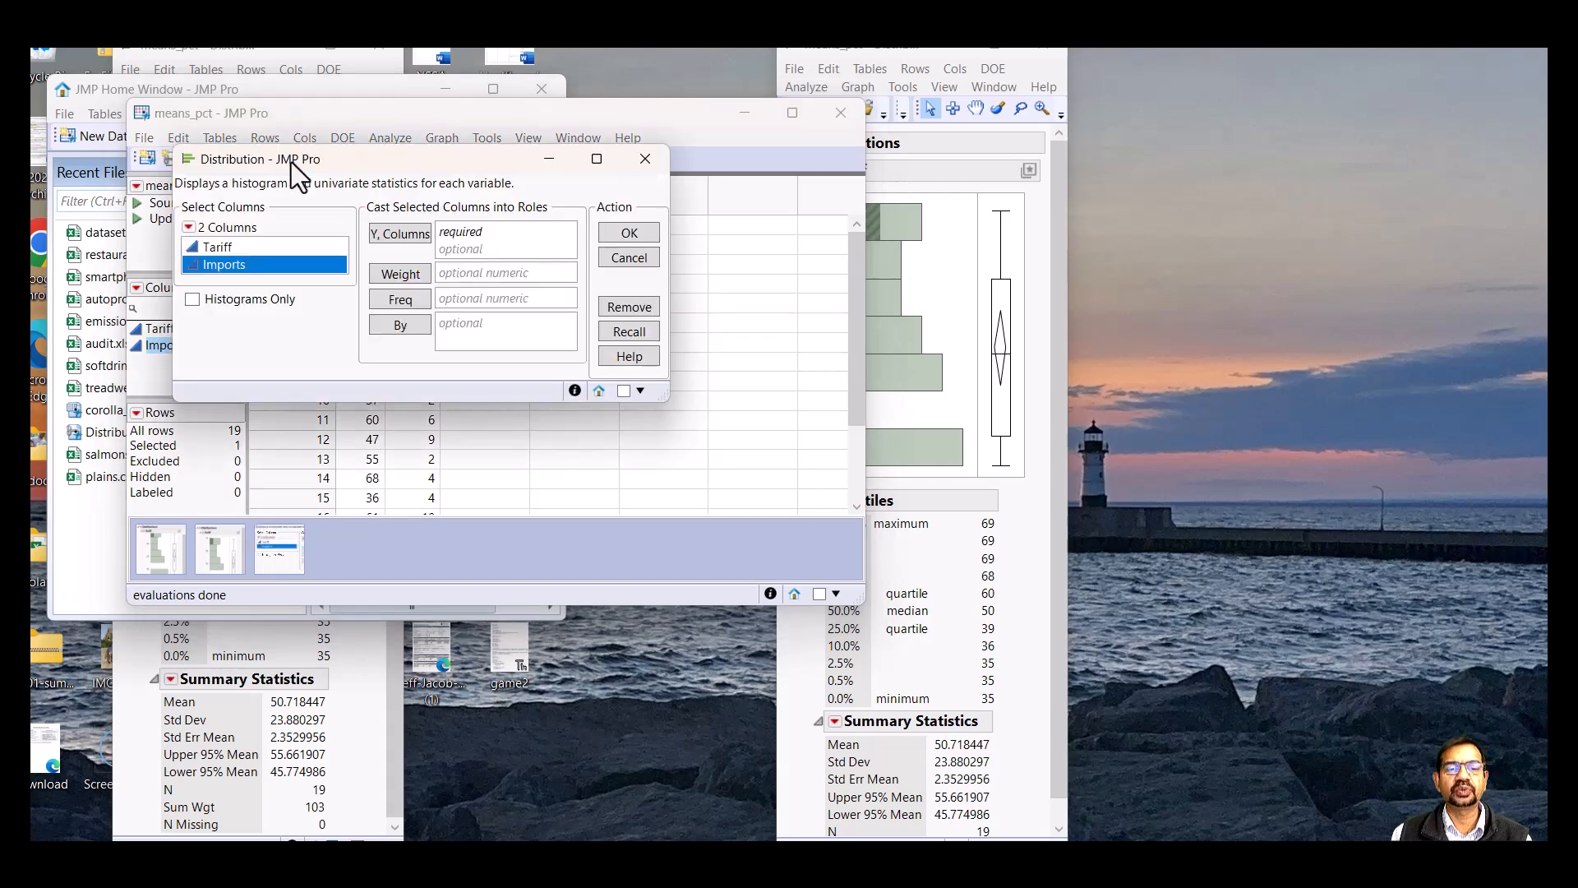
left_click_drag(212, 246, 520, 232)
left_click(629, 233)
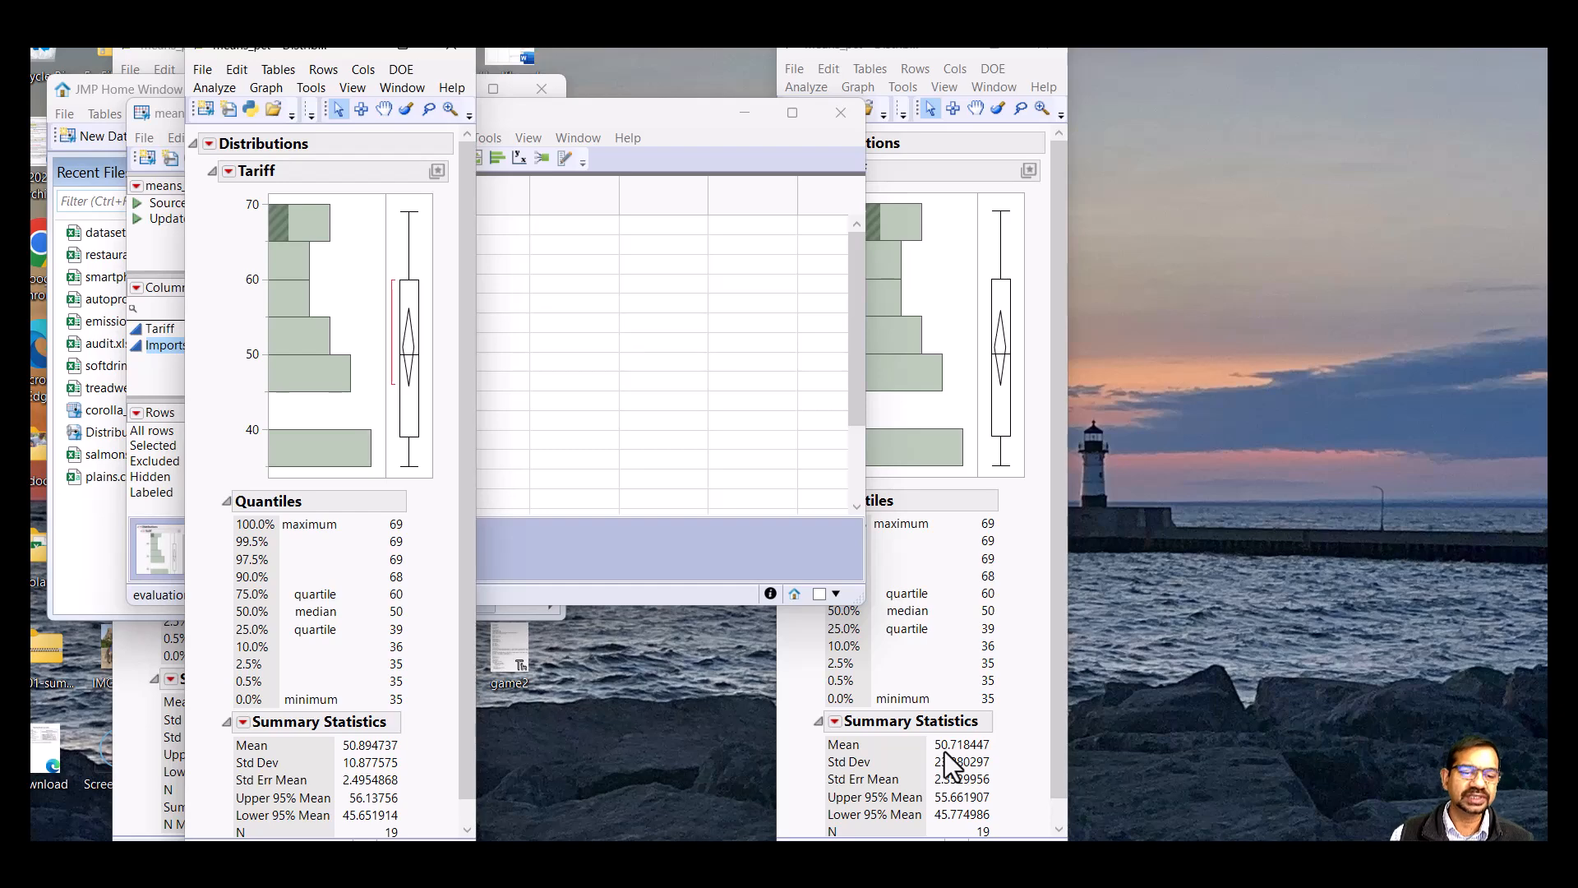
Add Sum Weight to the summary statistics of the Imports-weighted Tariff report and bring the unweighted report forward beside it
left_click(575, 444)
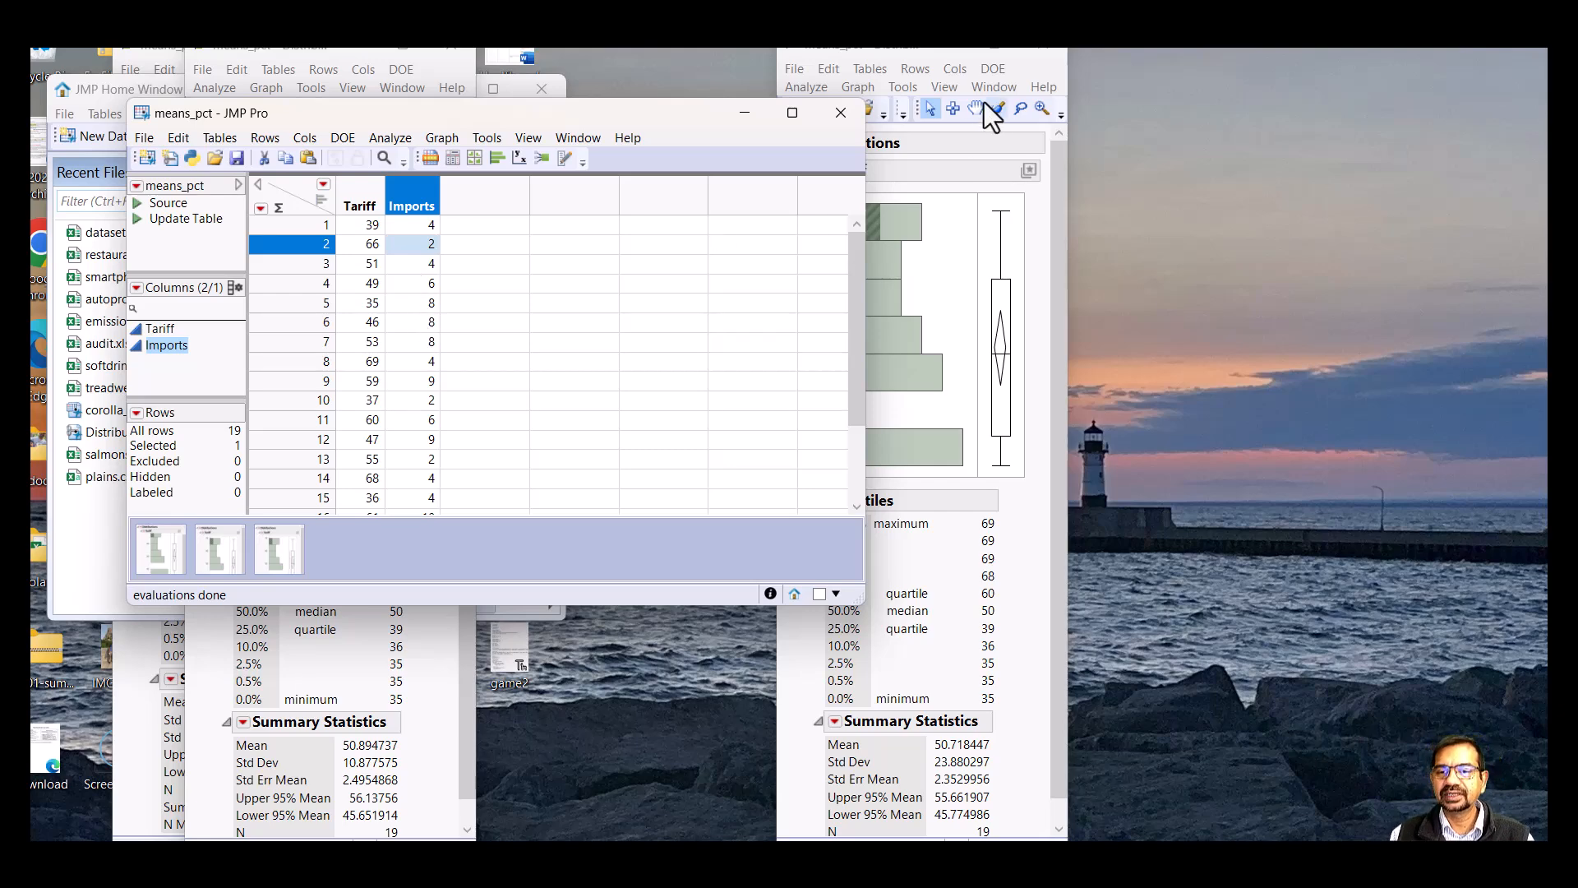
left_click(865, 61)
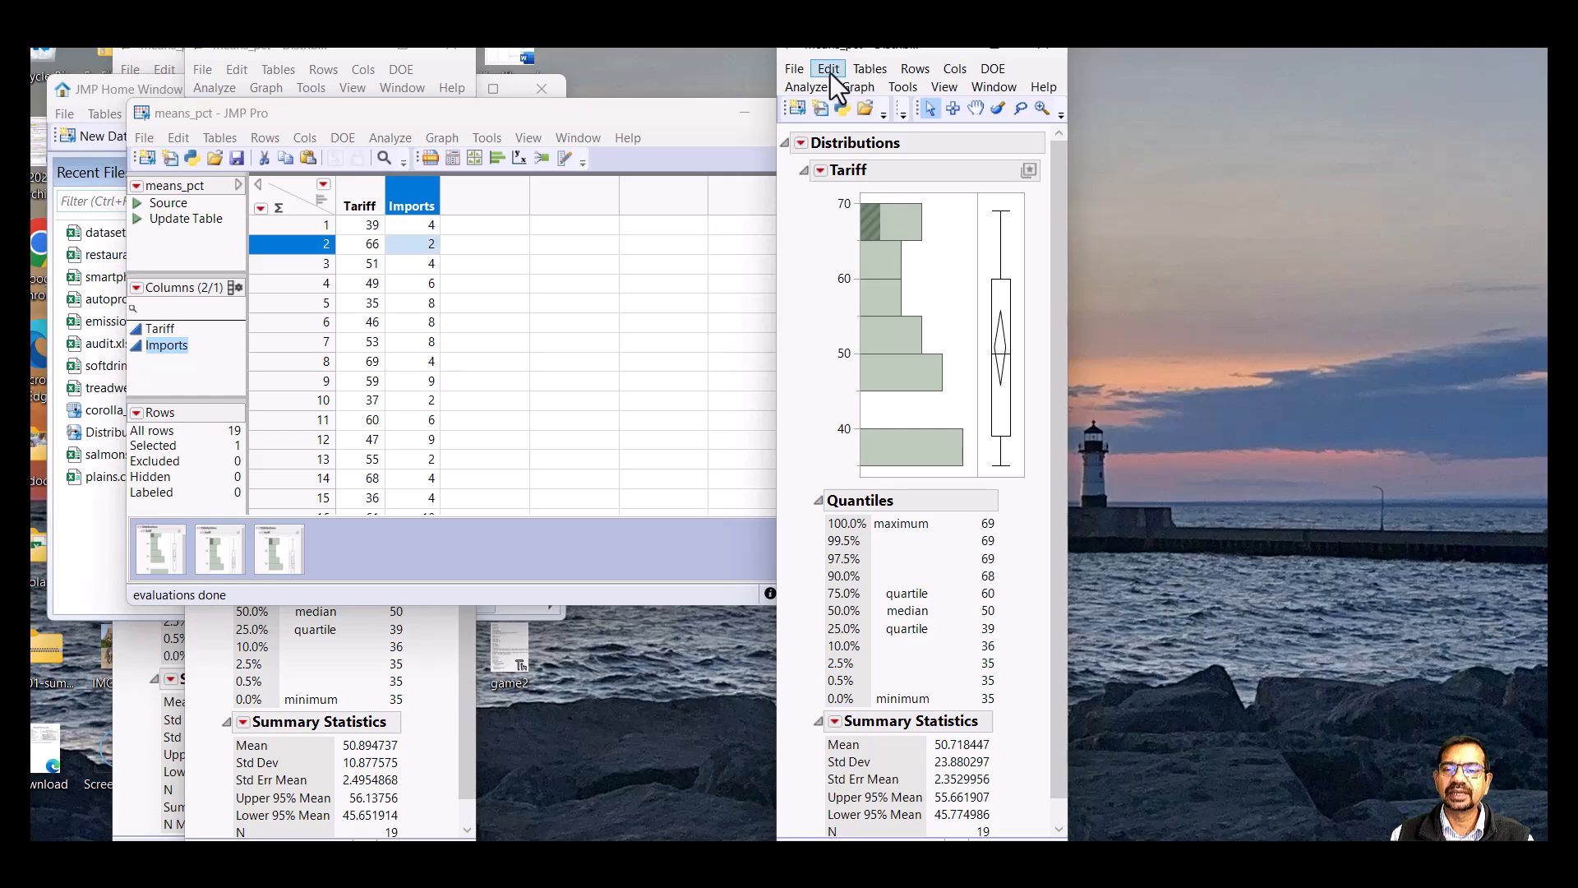
left_click(820, 170)
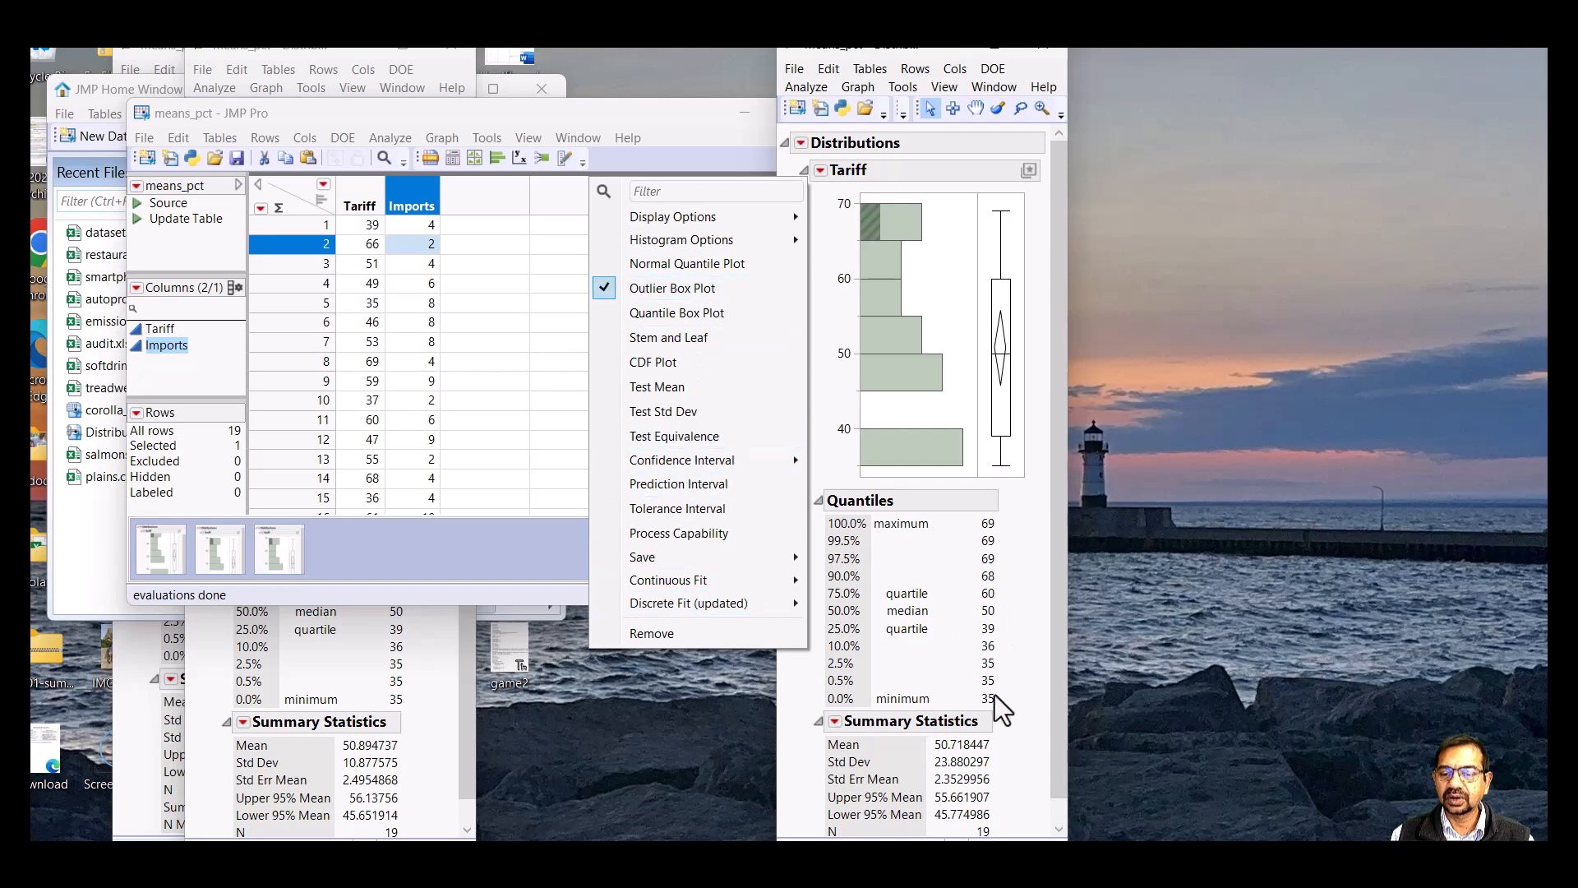
left_click(835, 728)
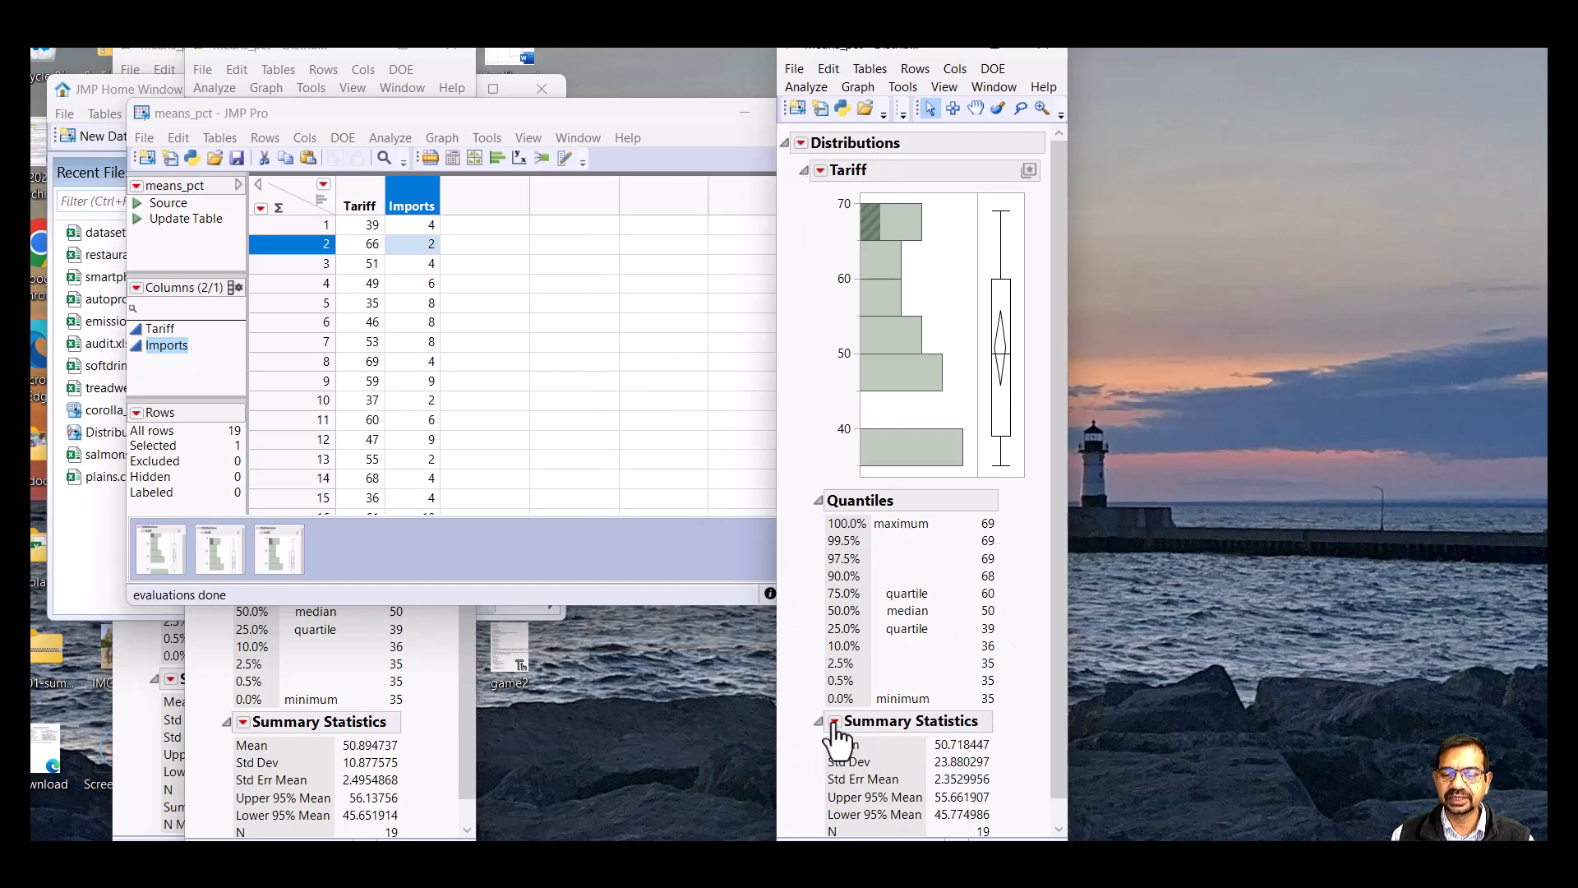
left_click(835, 727)
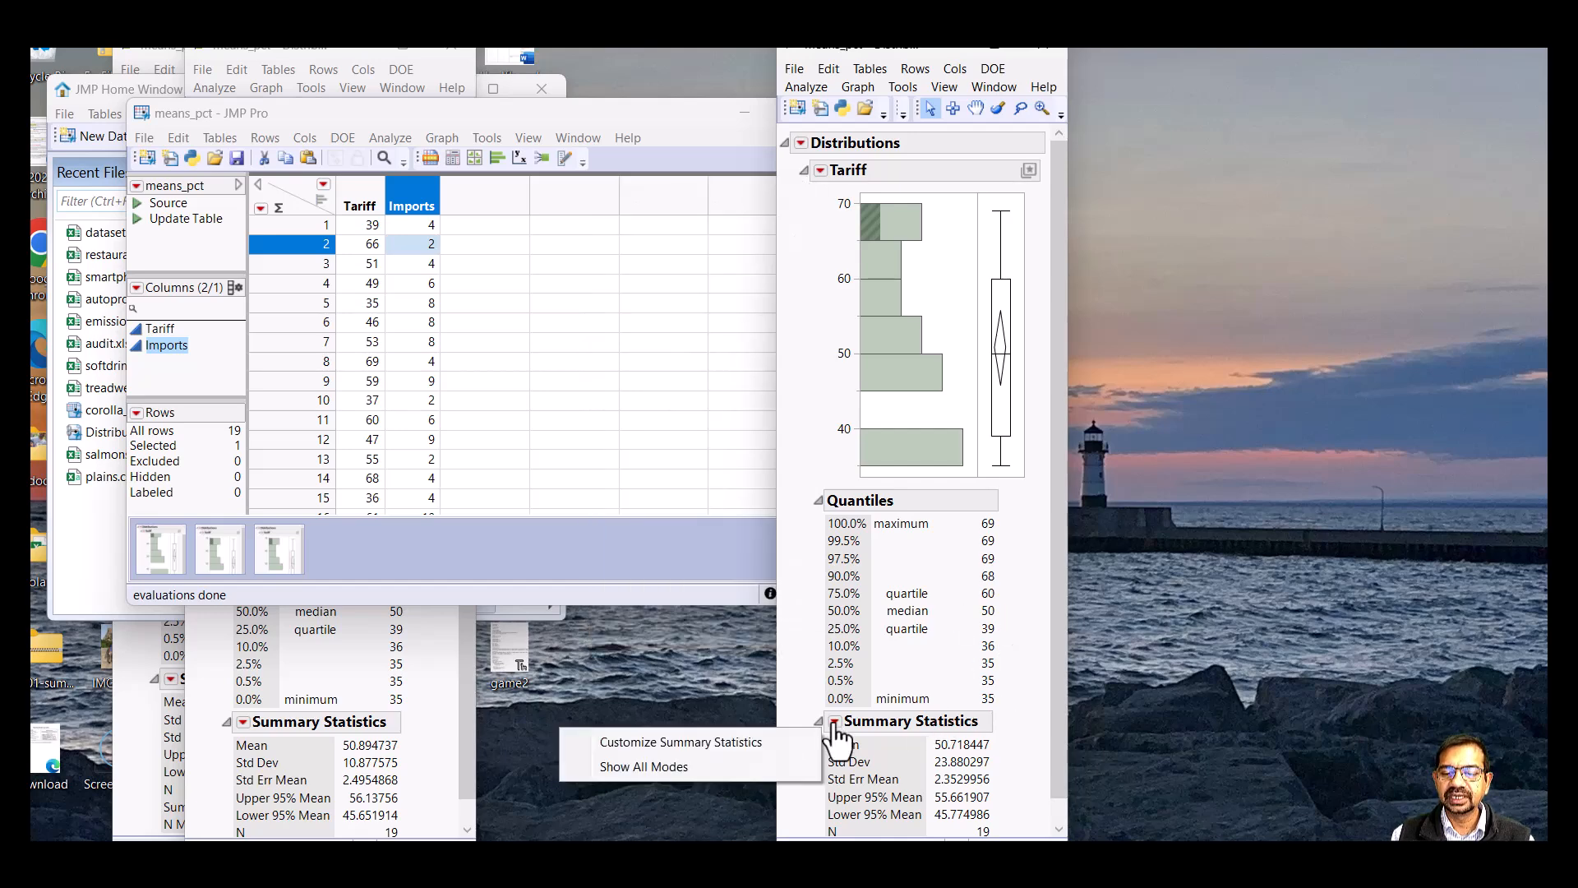
left_click(753, 743)
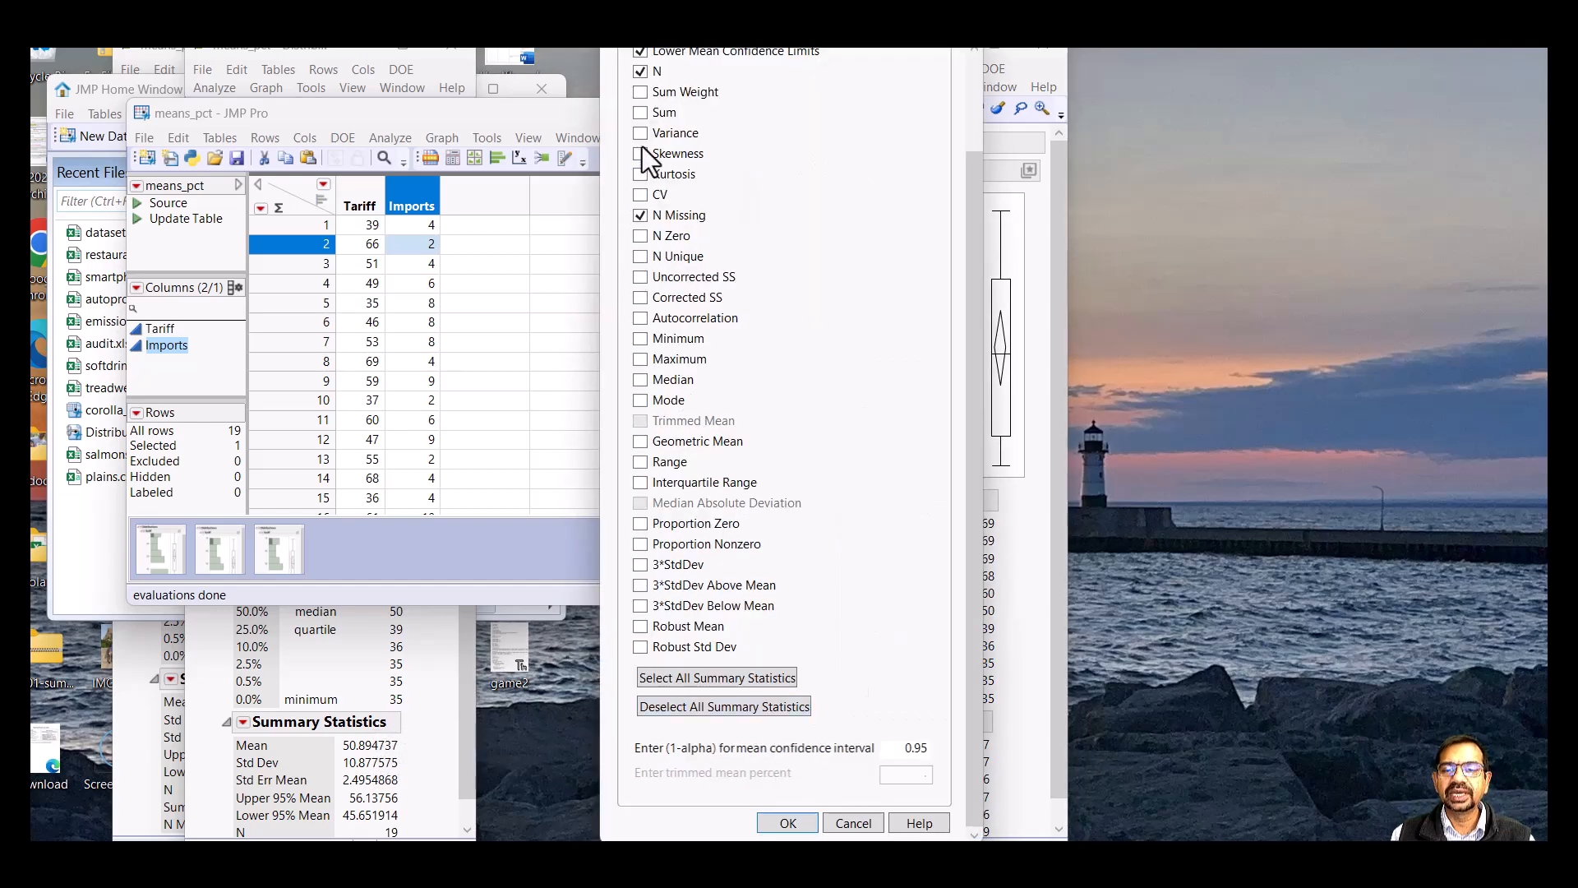
left_click(642, 94)
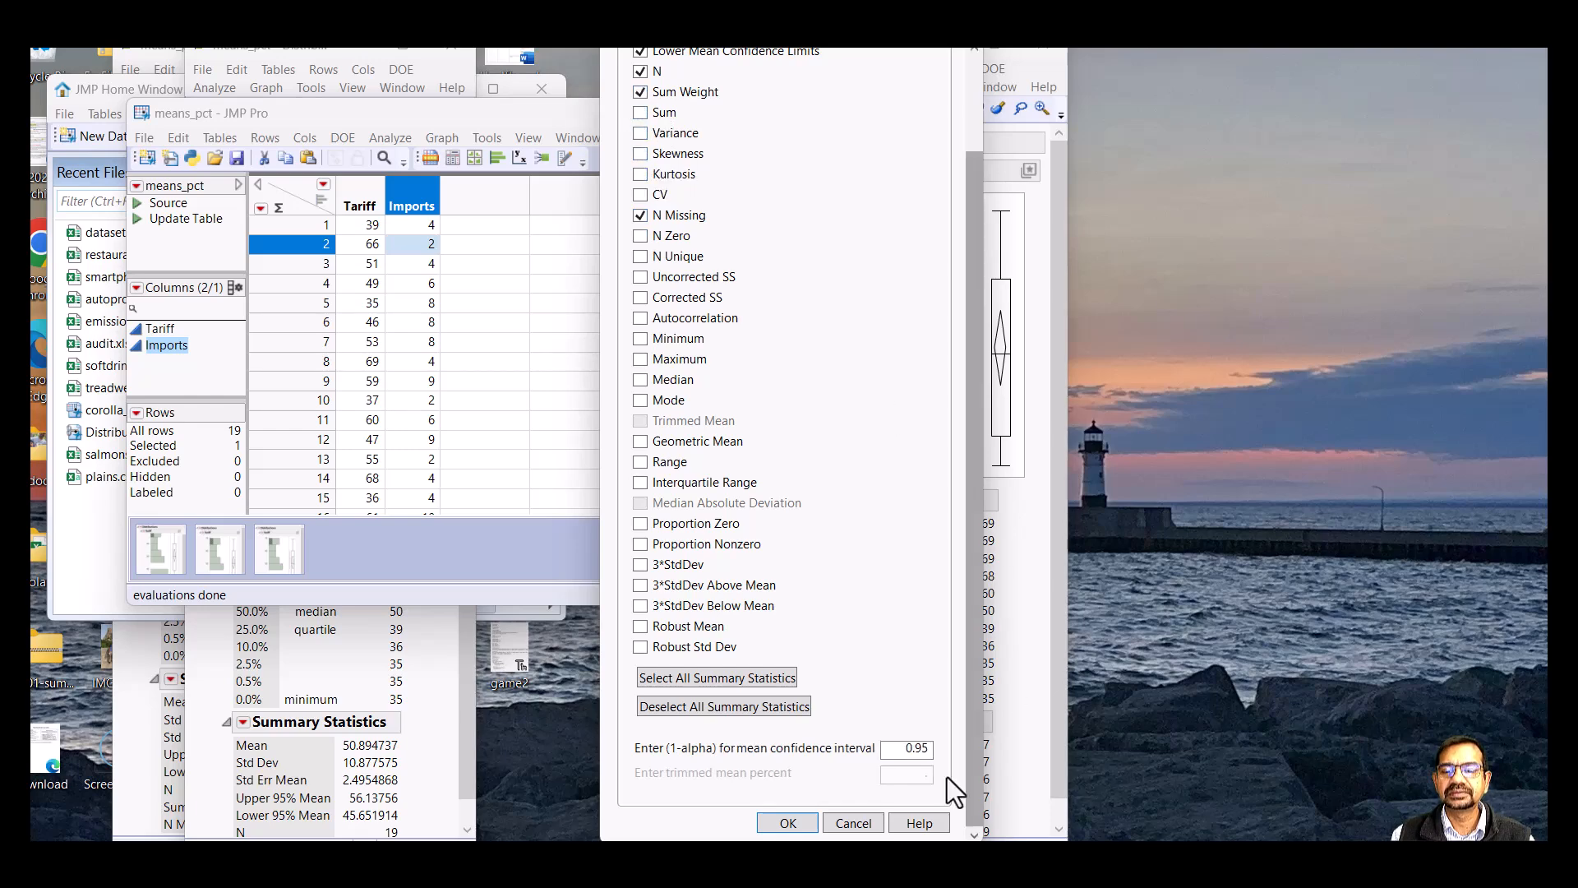
left_click(807, 818)
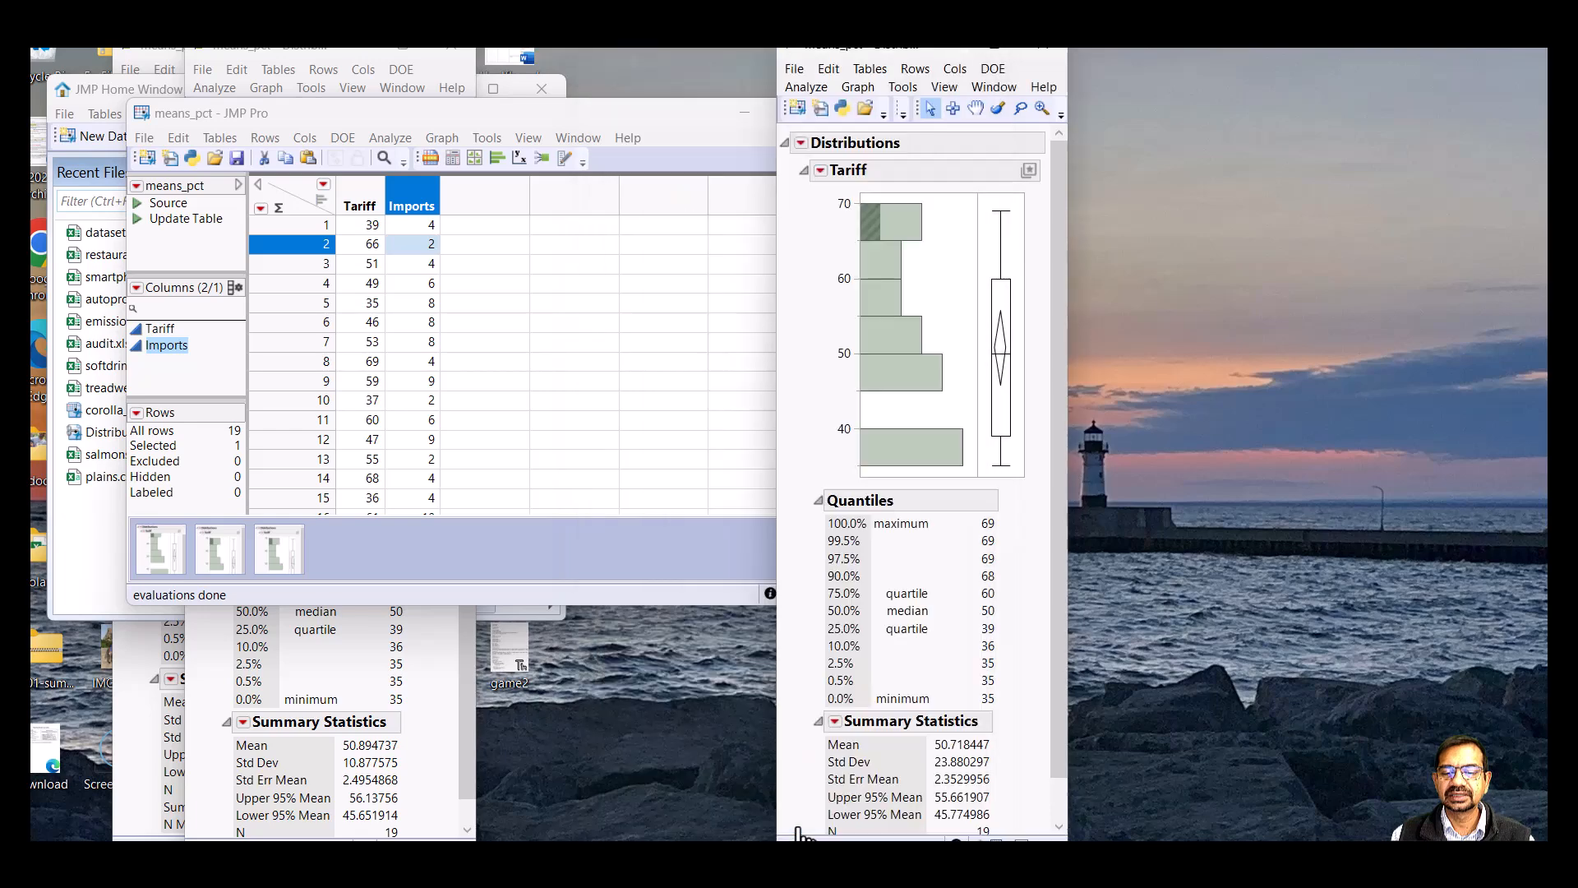
scroll(892, 645, "down", 1)
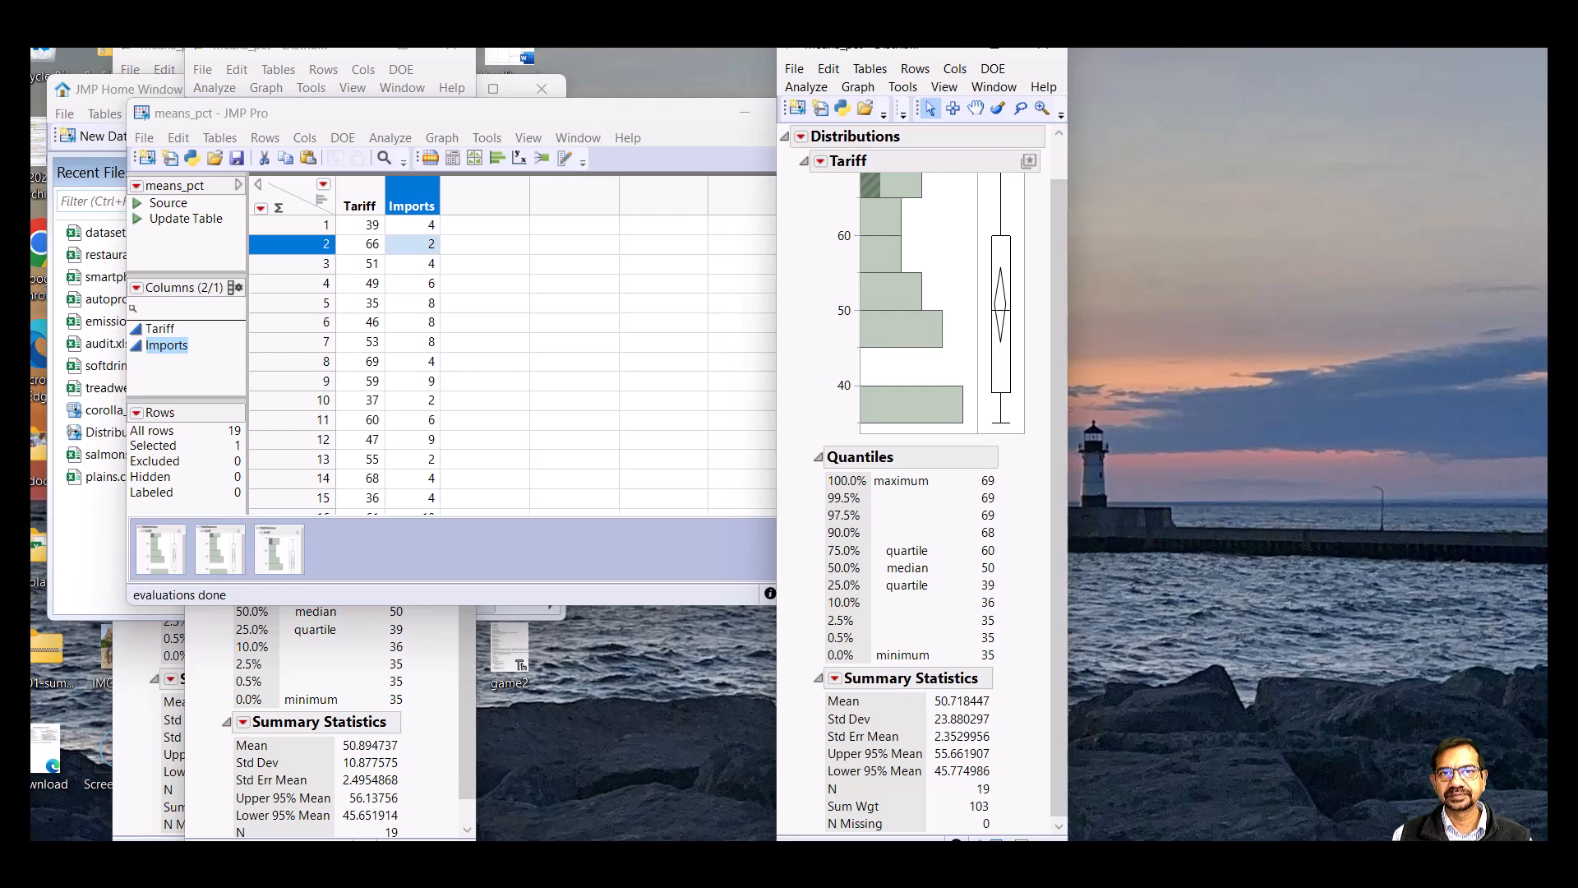
left_click(353, 51)
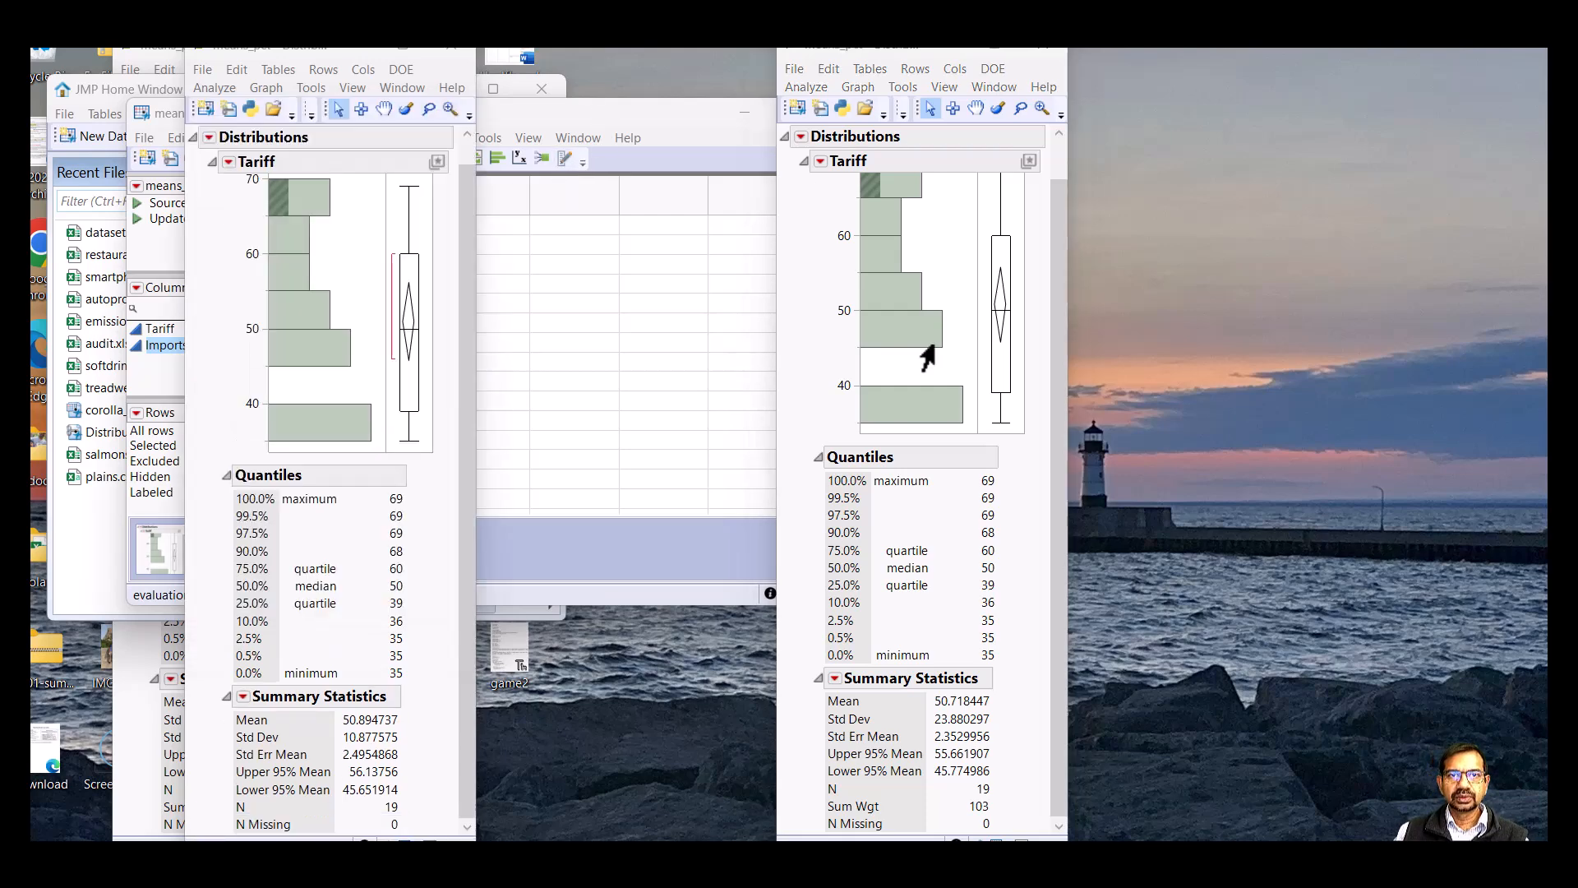
Add Sum to the summary statistics of the Imports-weighted Tariff report
left_click(835, 678)
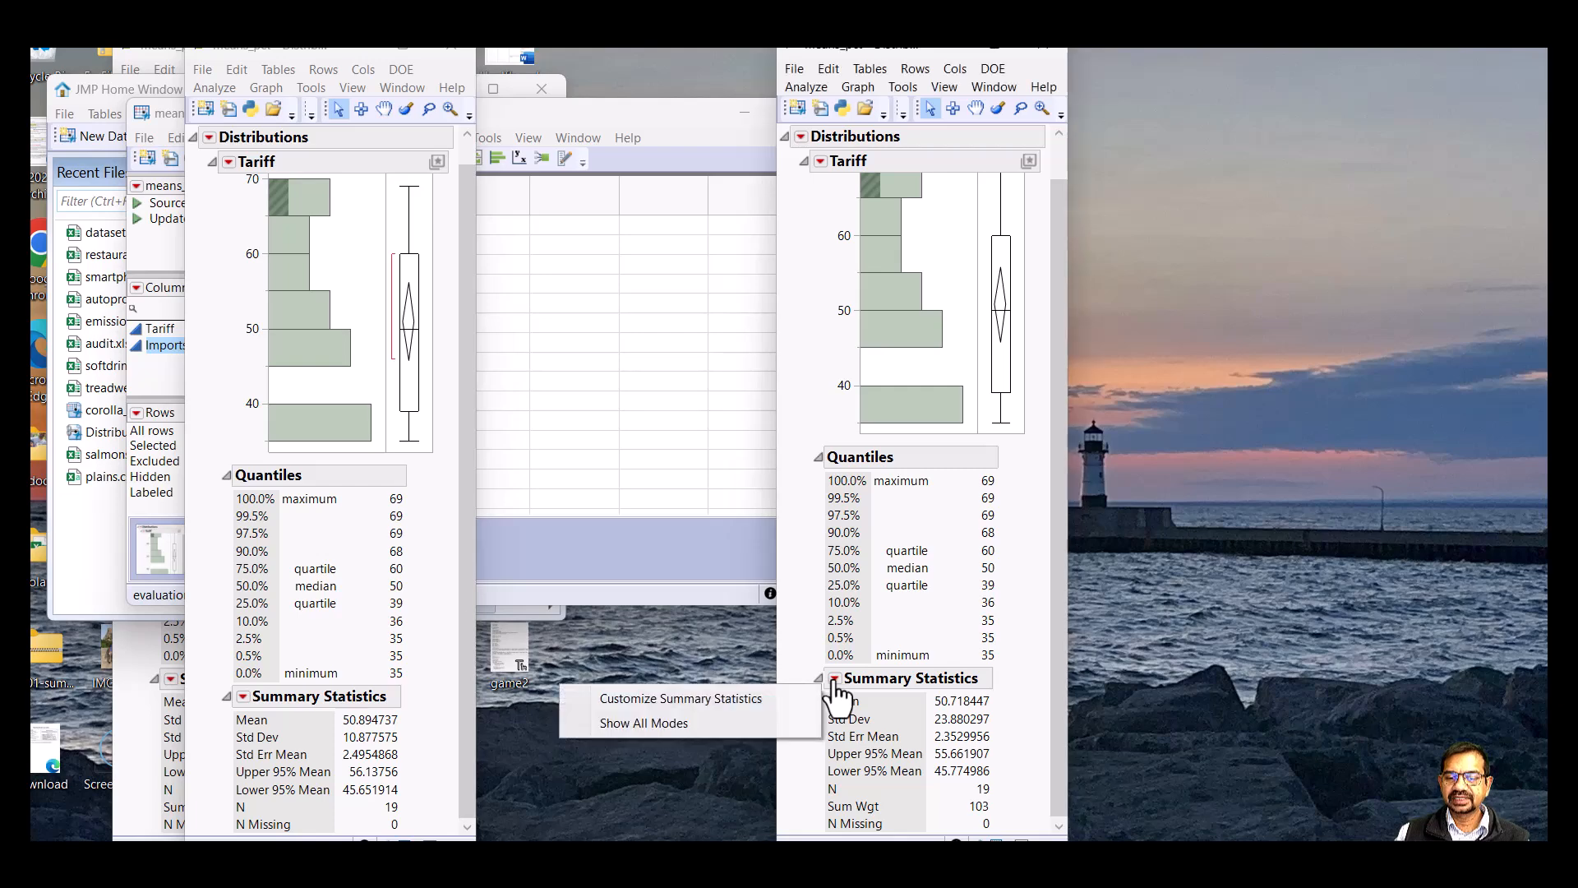
left_click(712, 700)
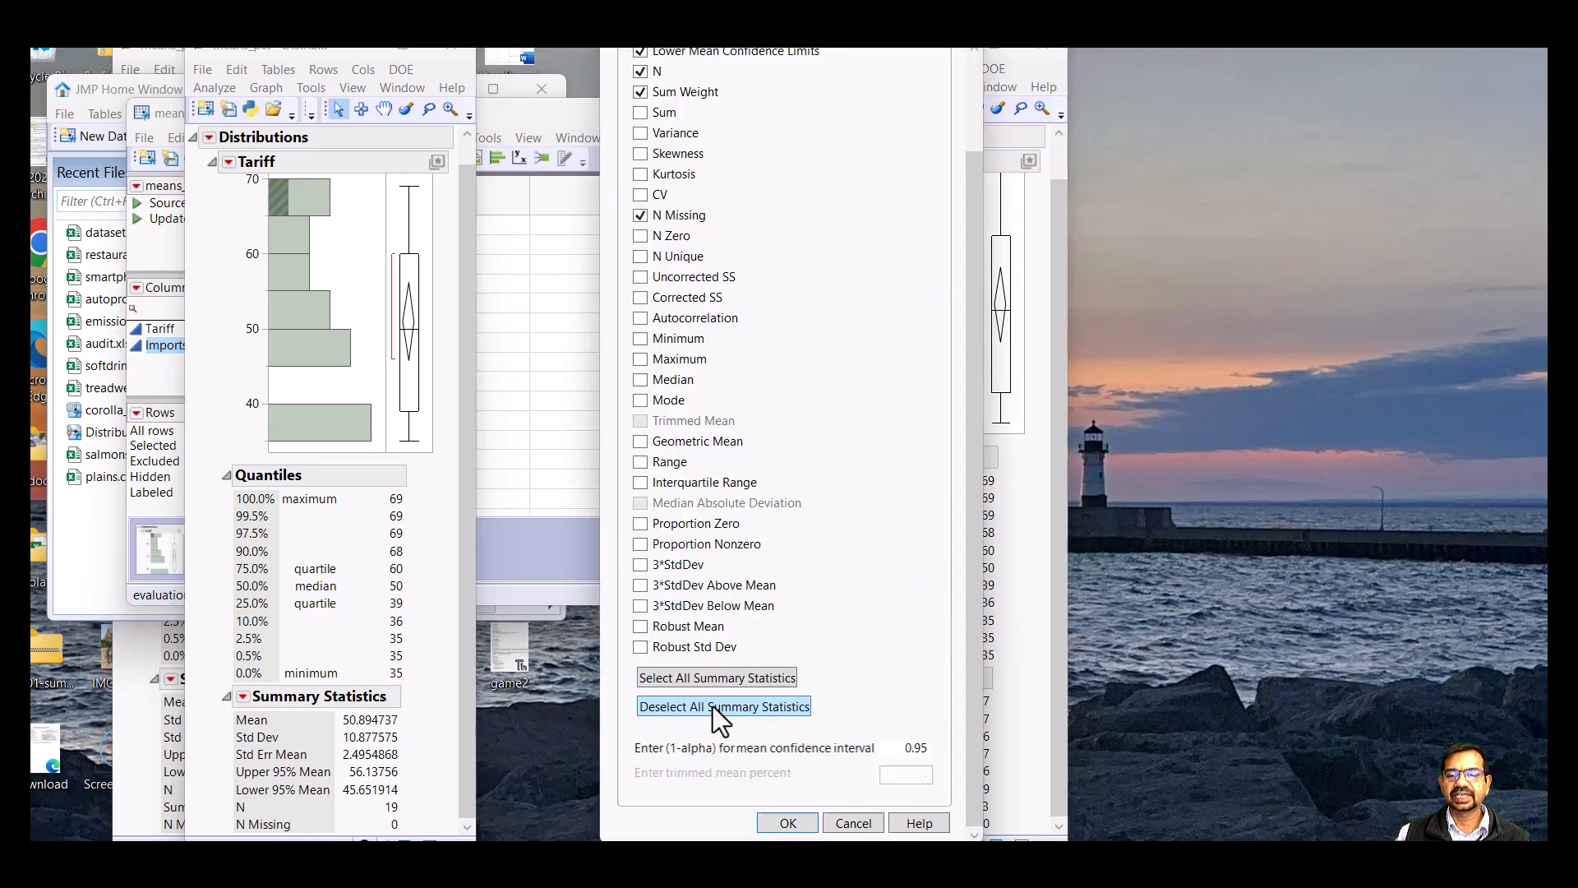
left_click(640, 113)
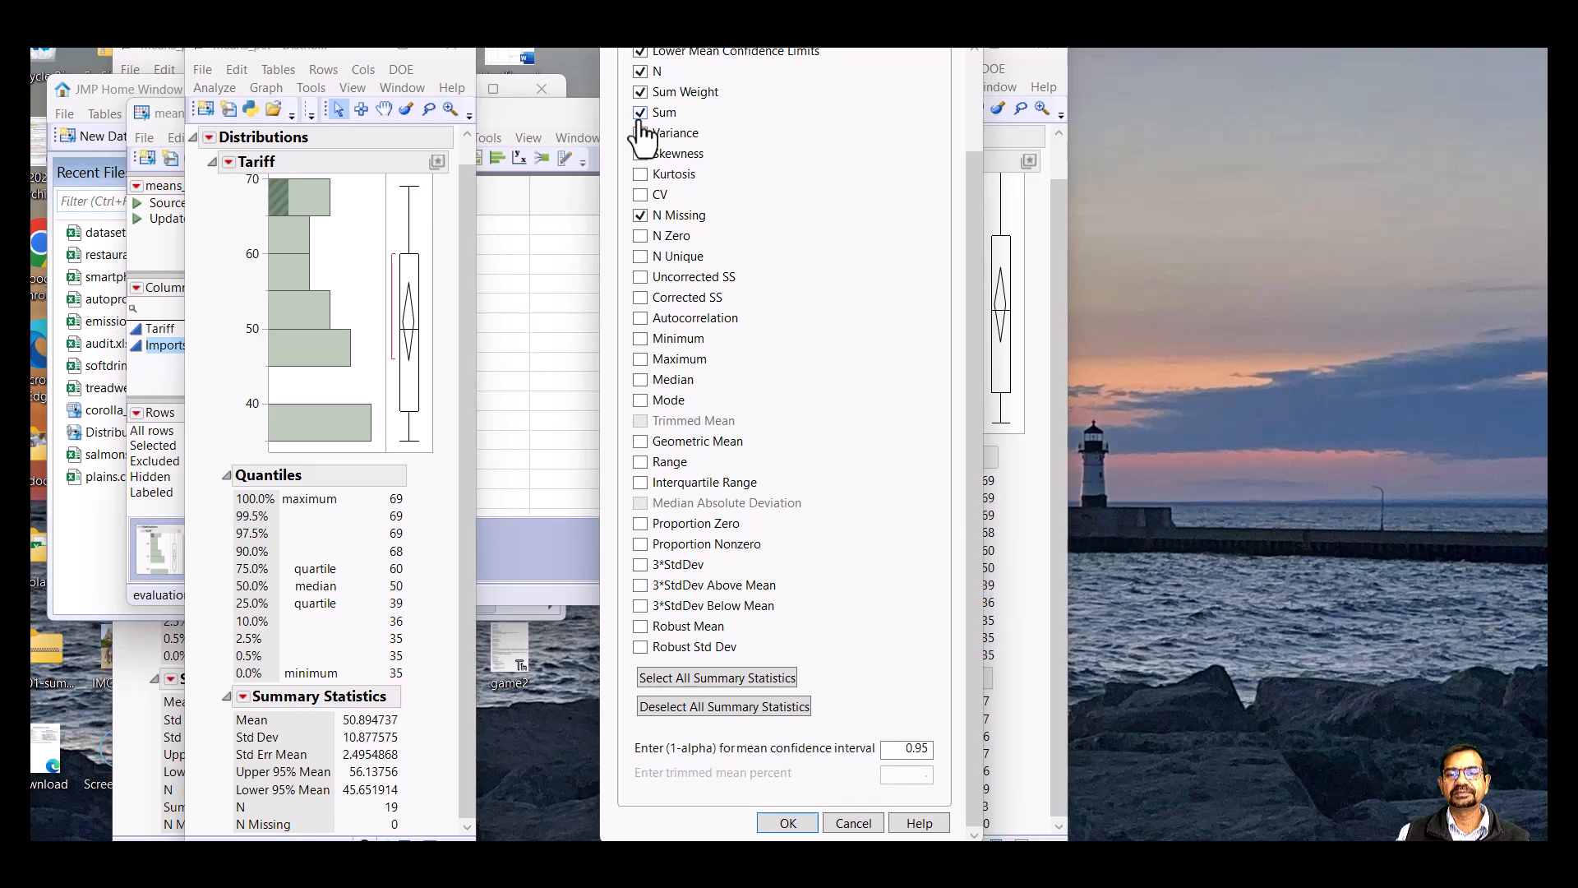
left_click(787, 823)
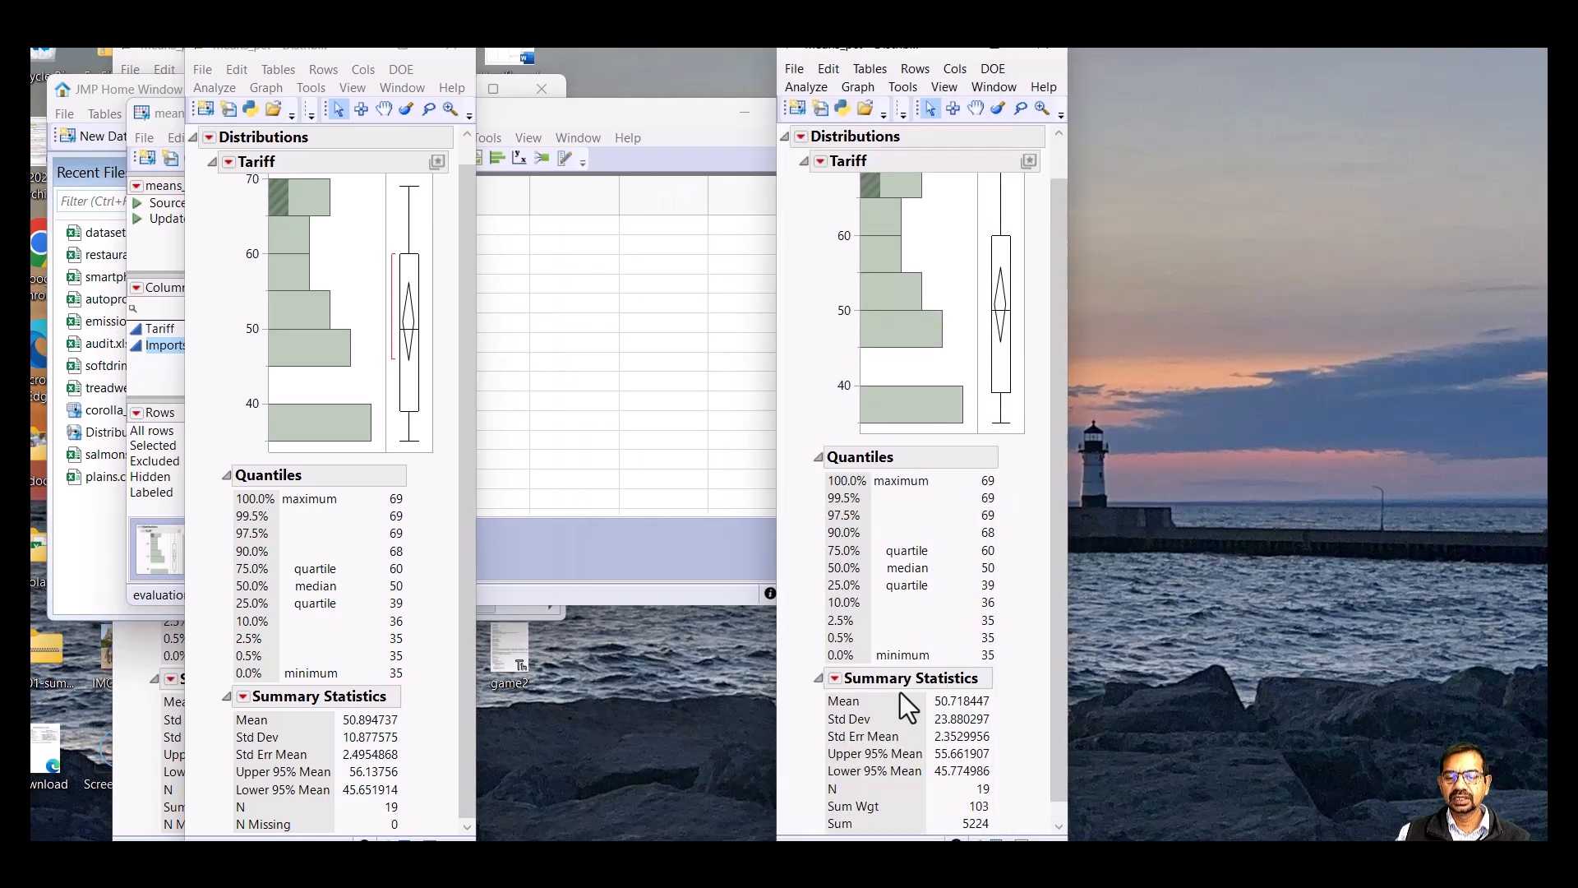
scroll(939, 664, "down", 1)
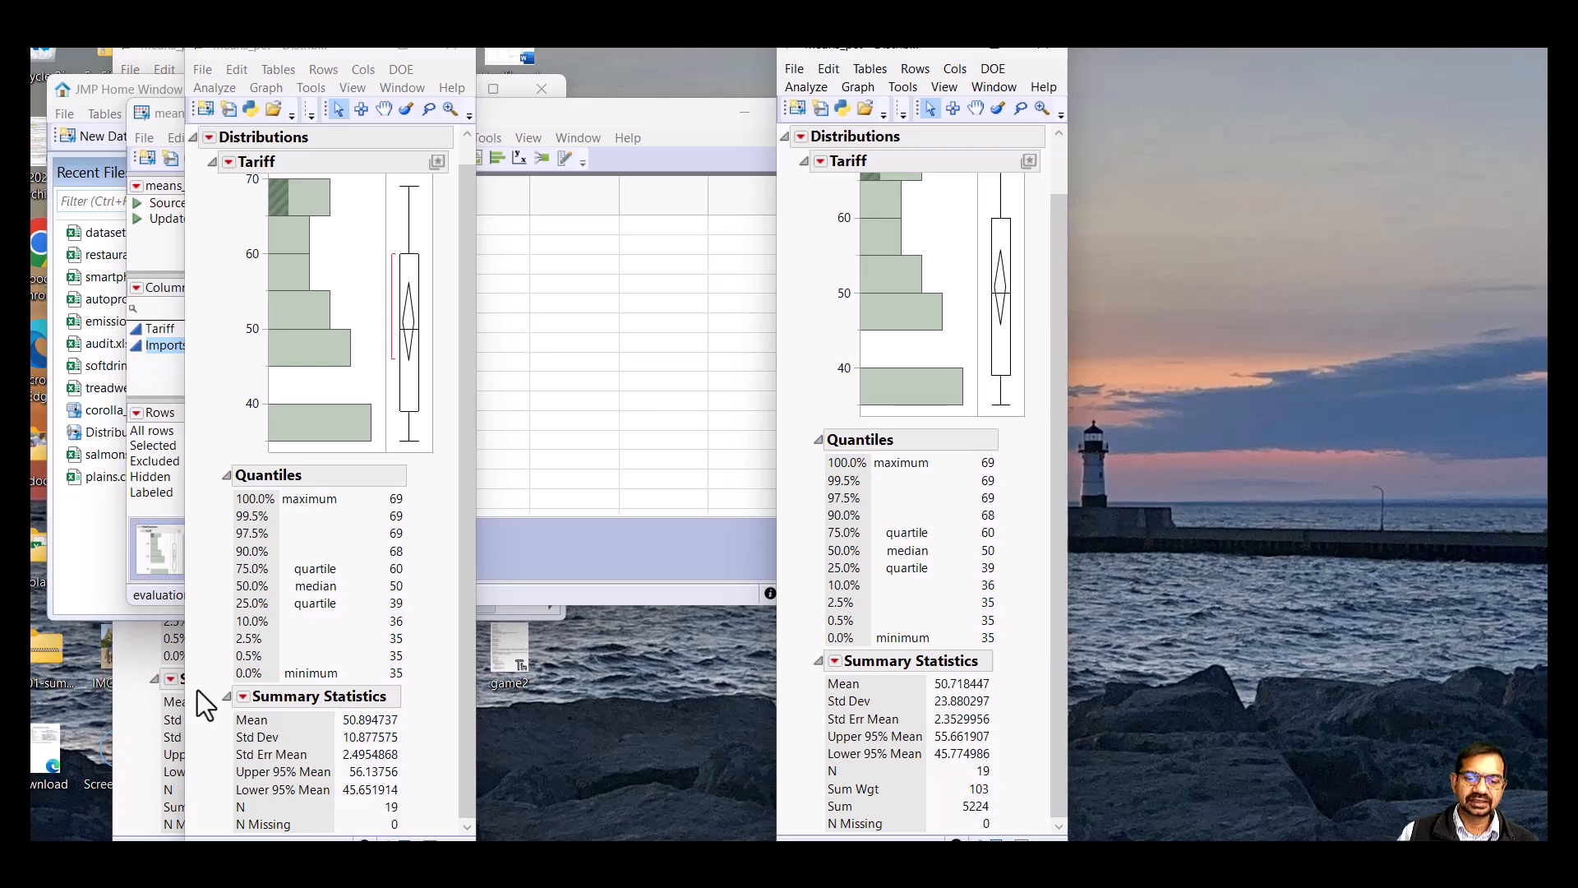
Add Sum to the summary statistics of the unweighted Tariff report
left_click(243, 697)
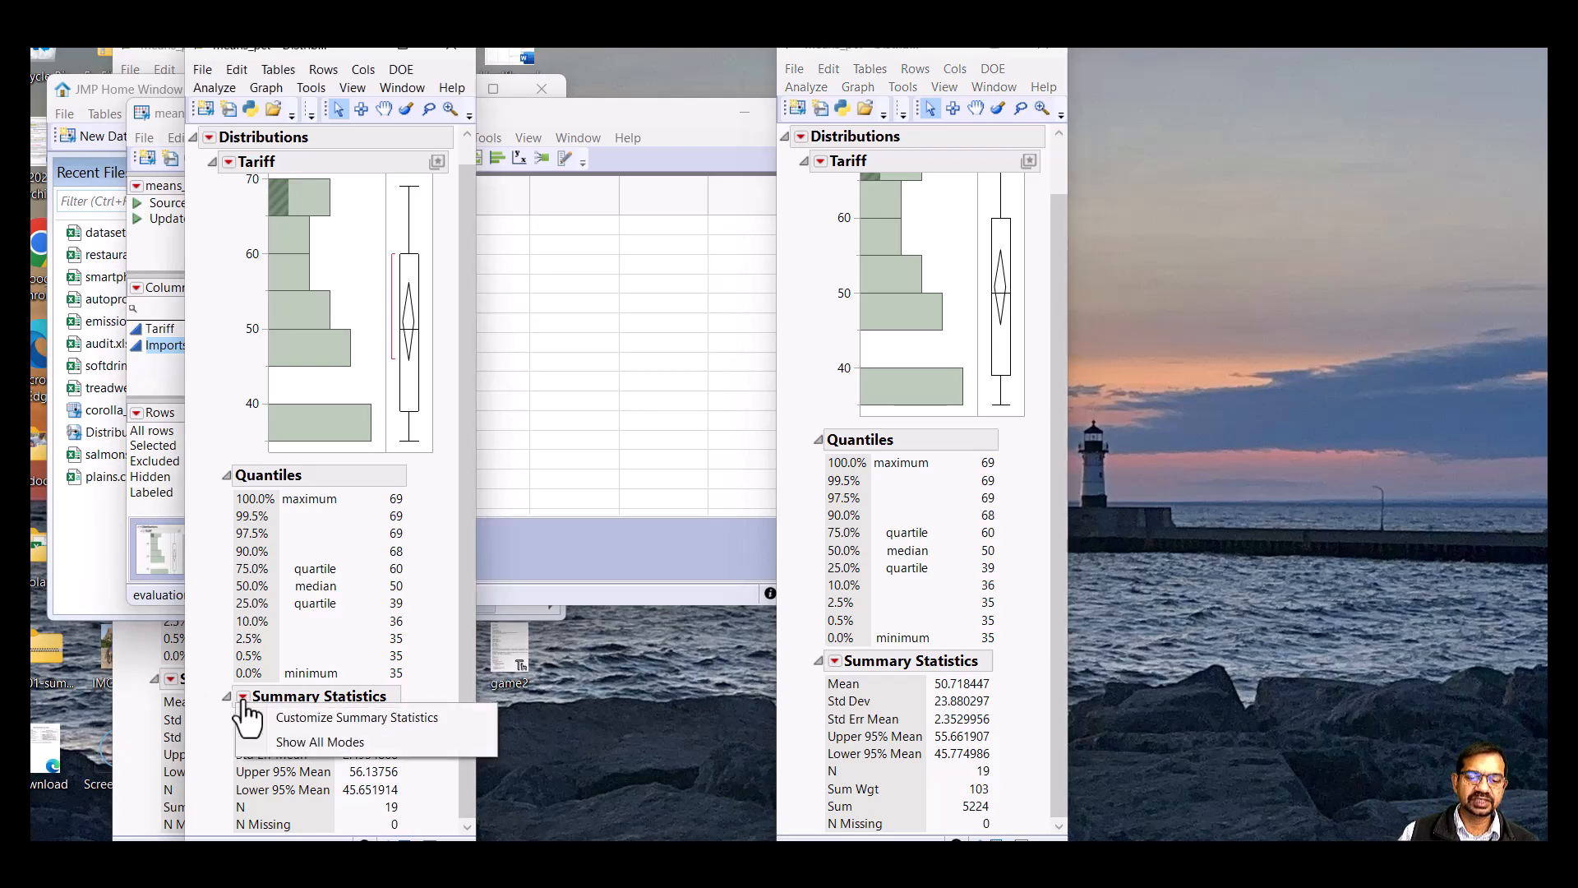
left_click(307, 717)
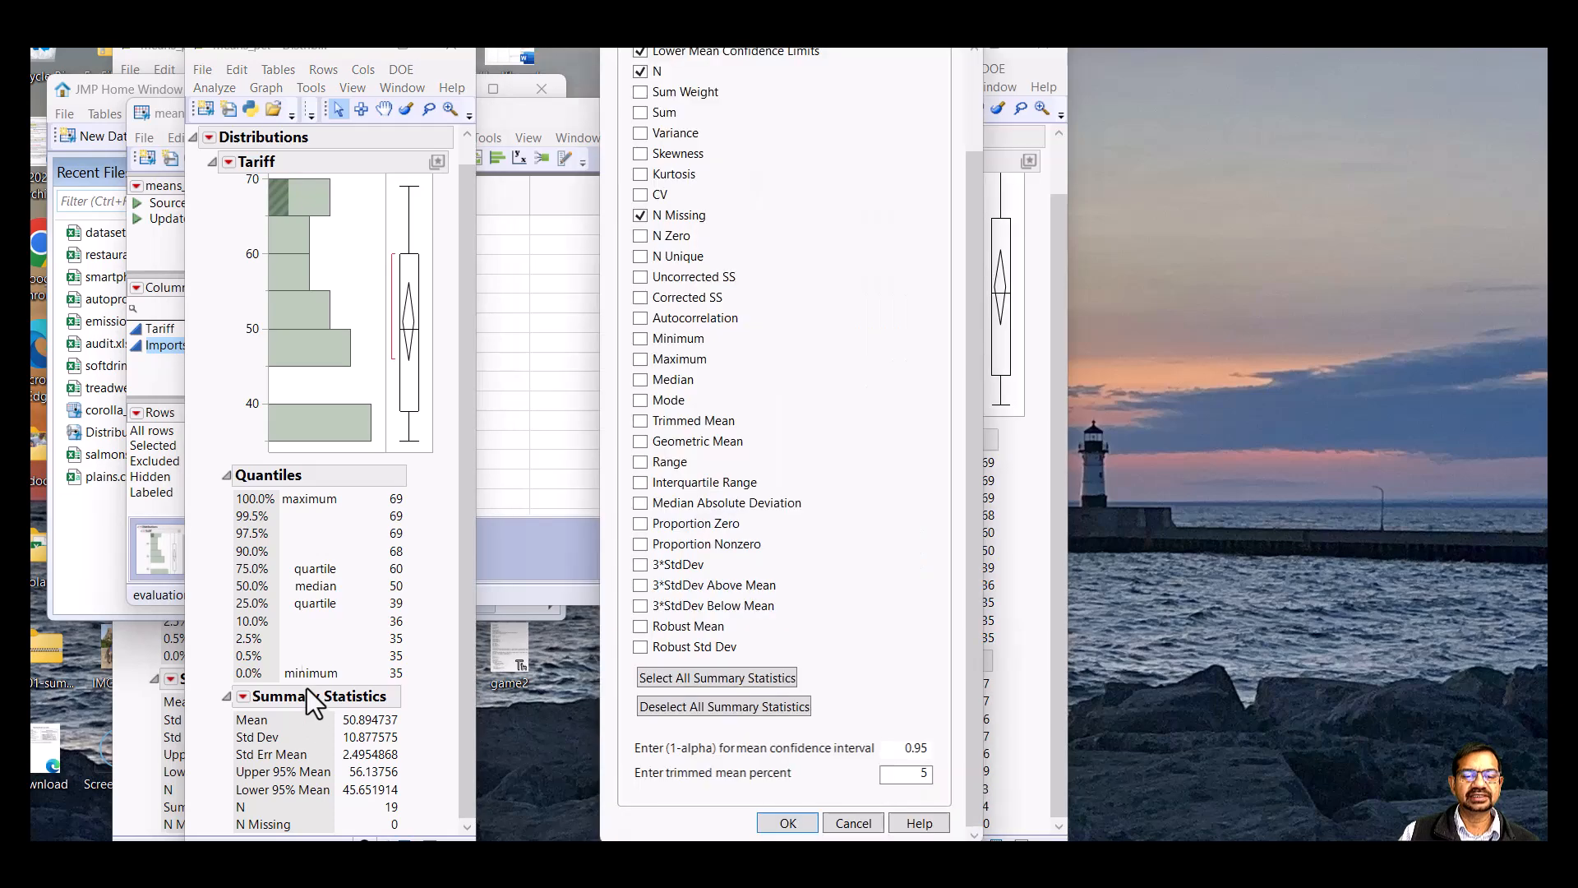
left_click(646, 111)
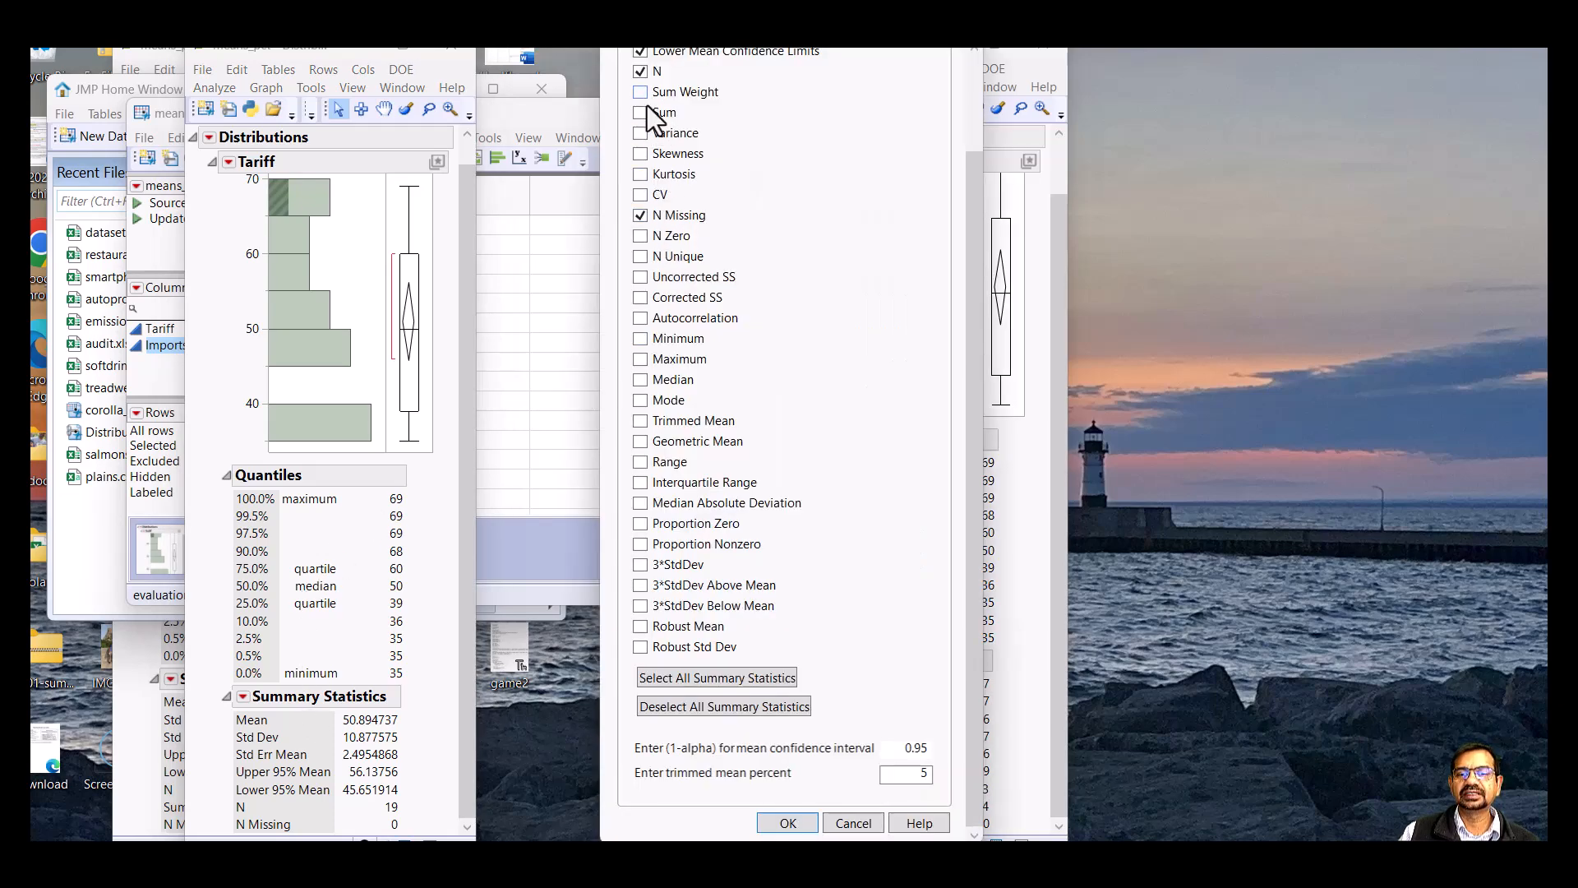
left_click(785, 822)
scroll(362, 791, "down", 1)
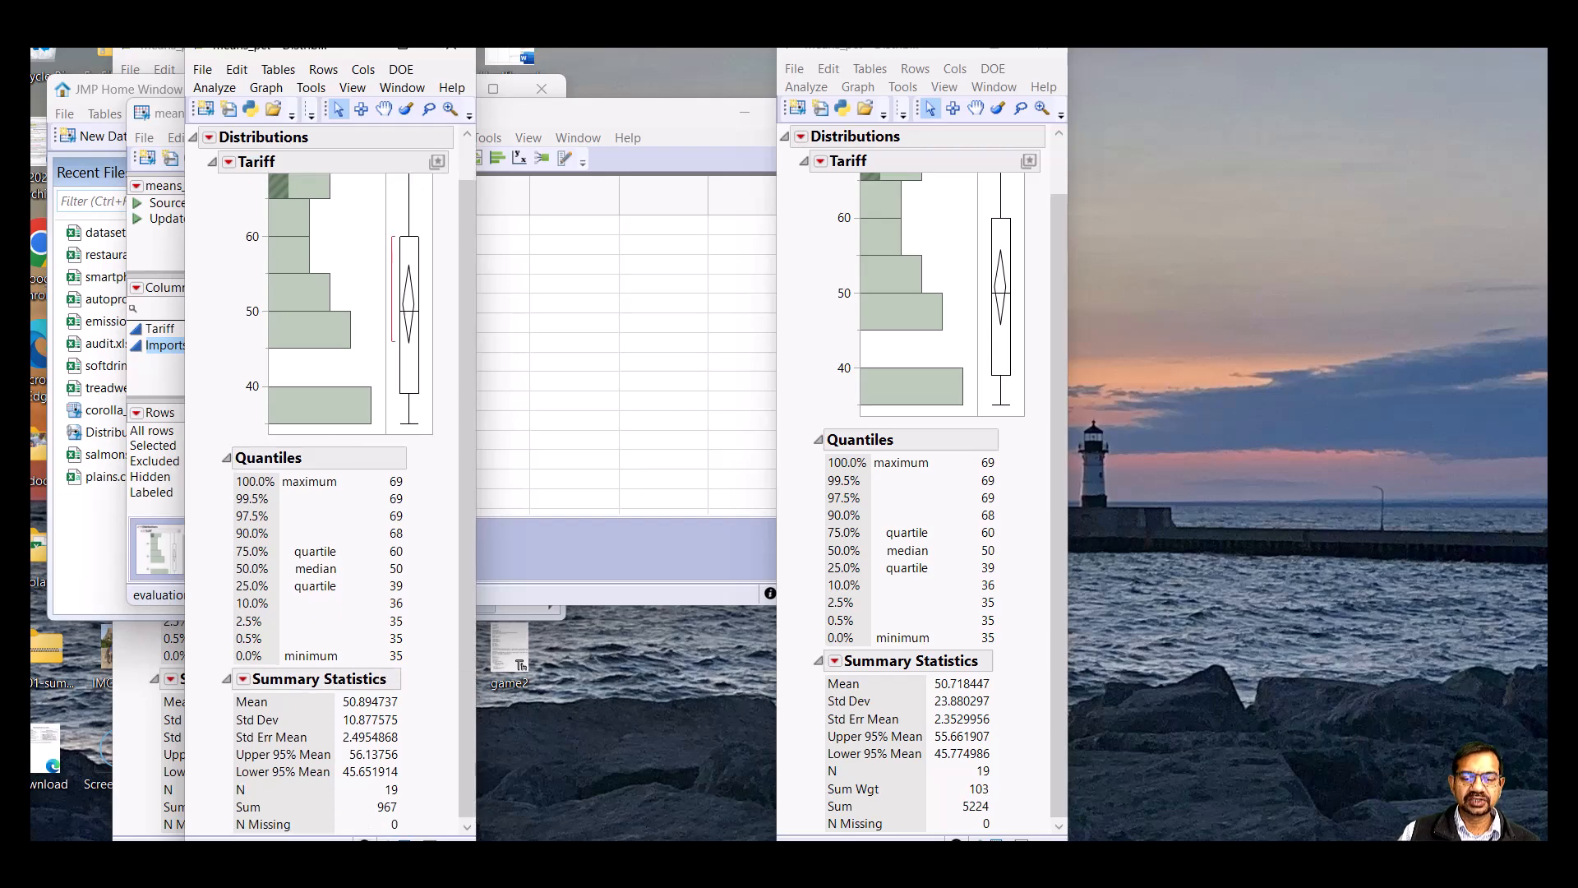
left_click(628, 106)
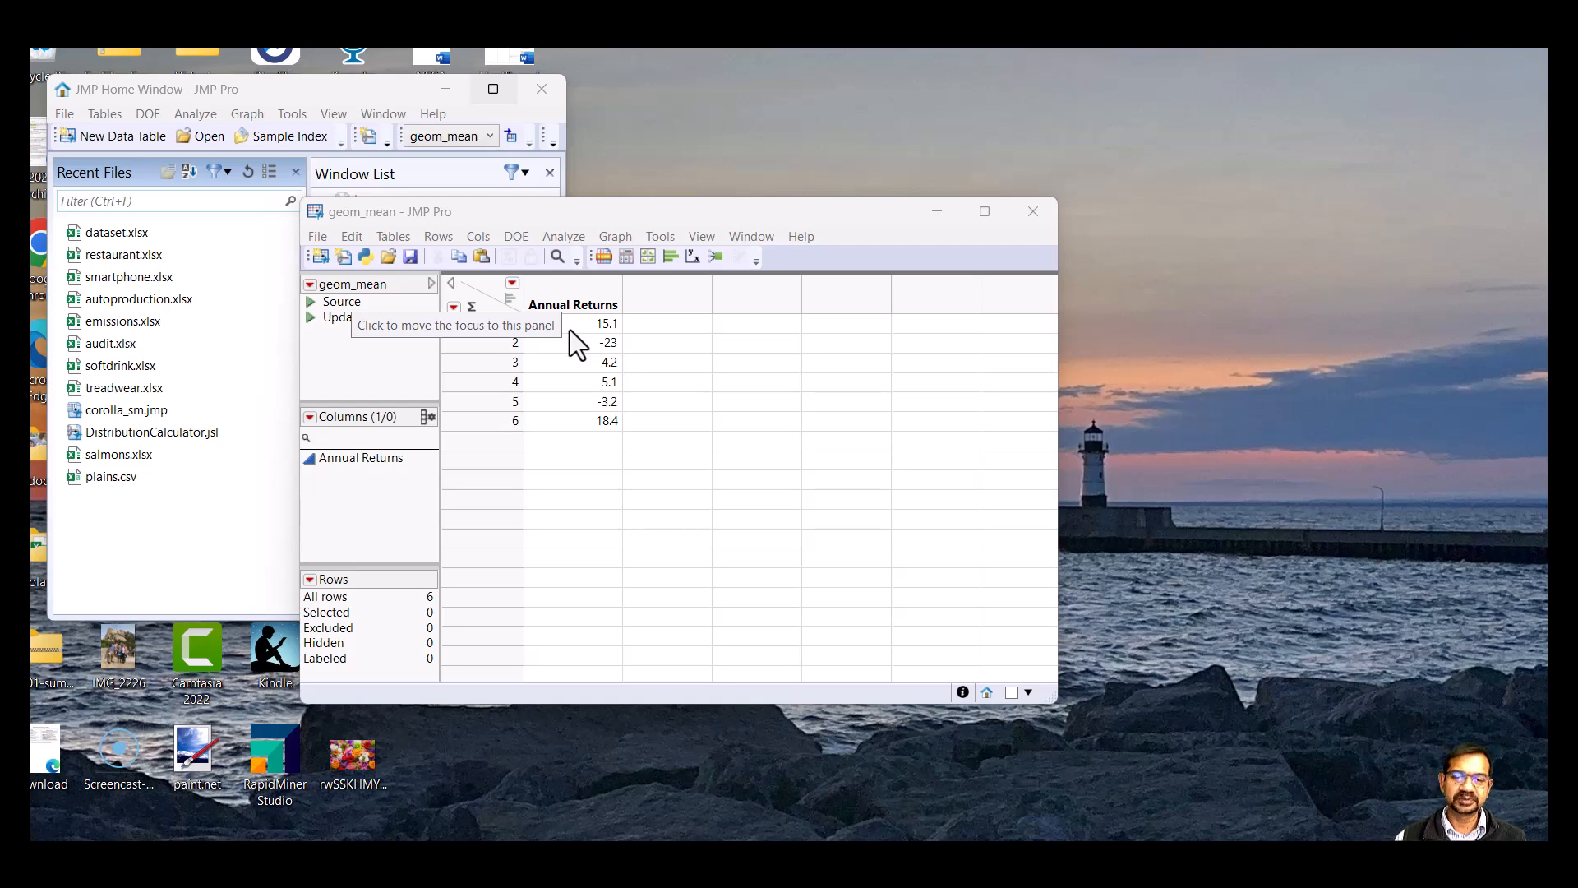
Add a new column beside Annual Returns in the geom_mean table
double_click(667, 309)
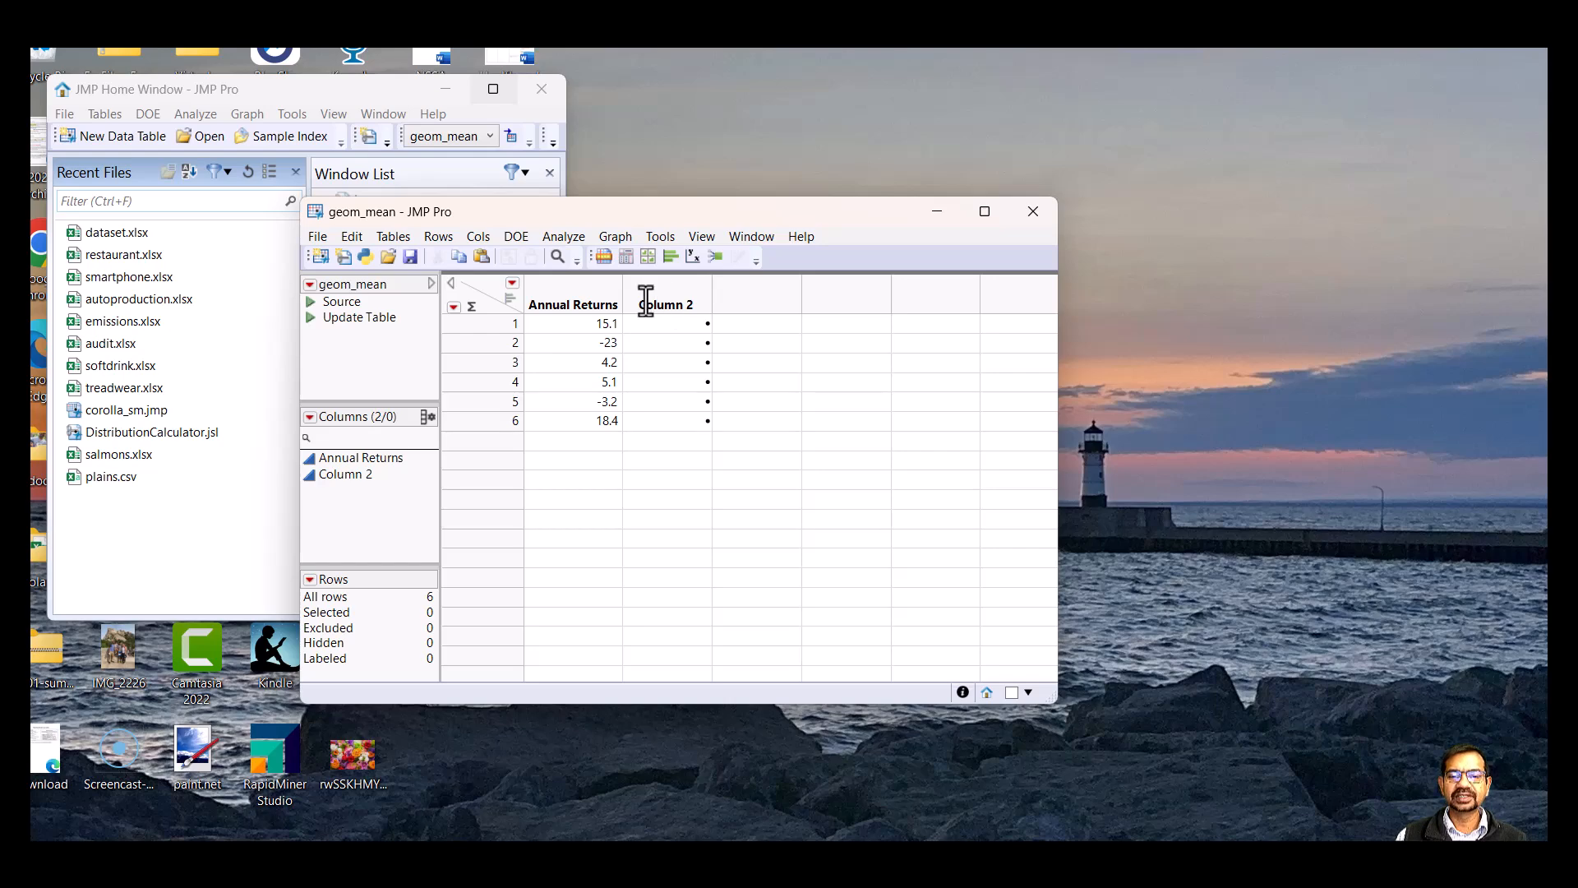
right_click(646, 300)
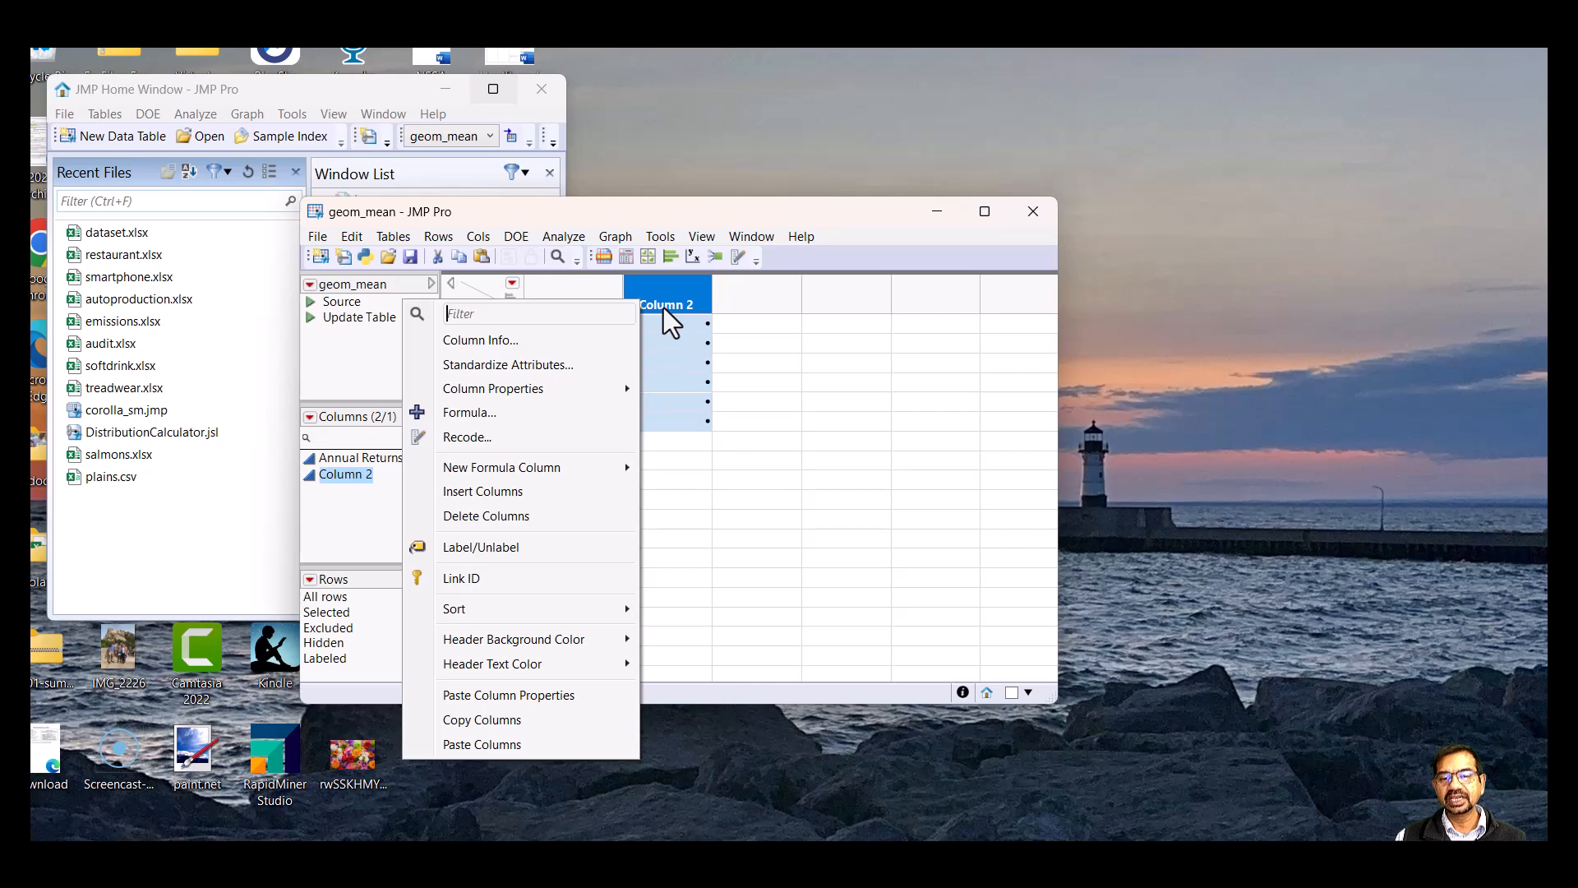
left_click(662, 308)
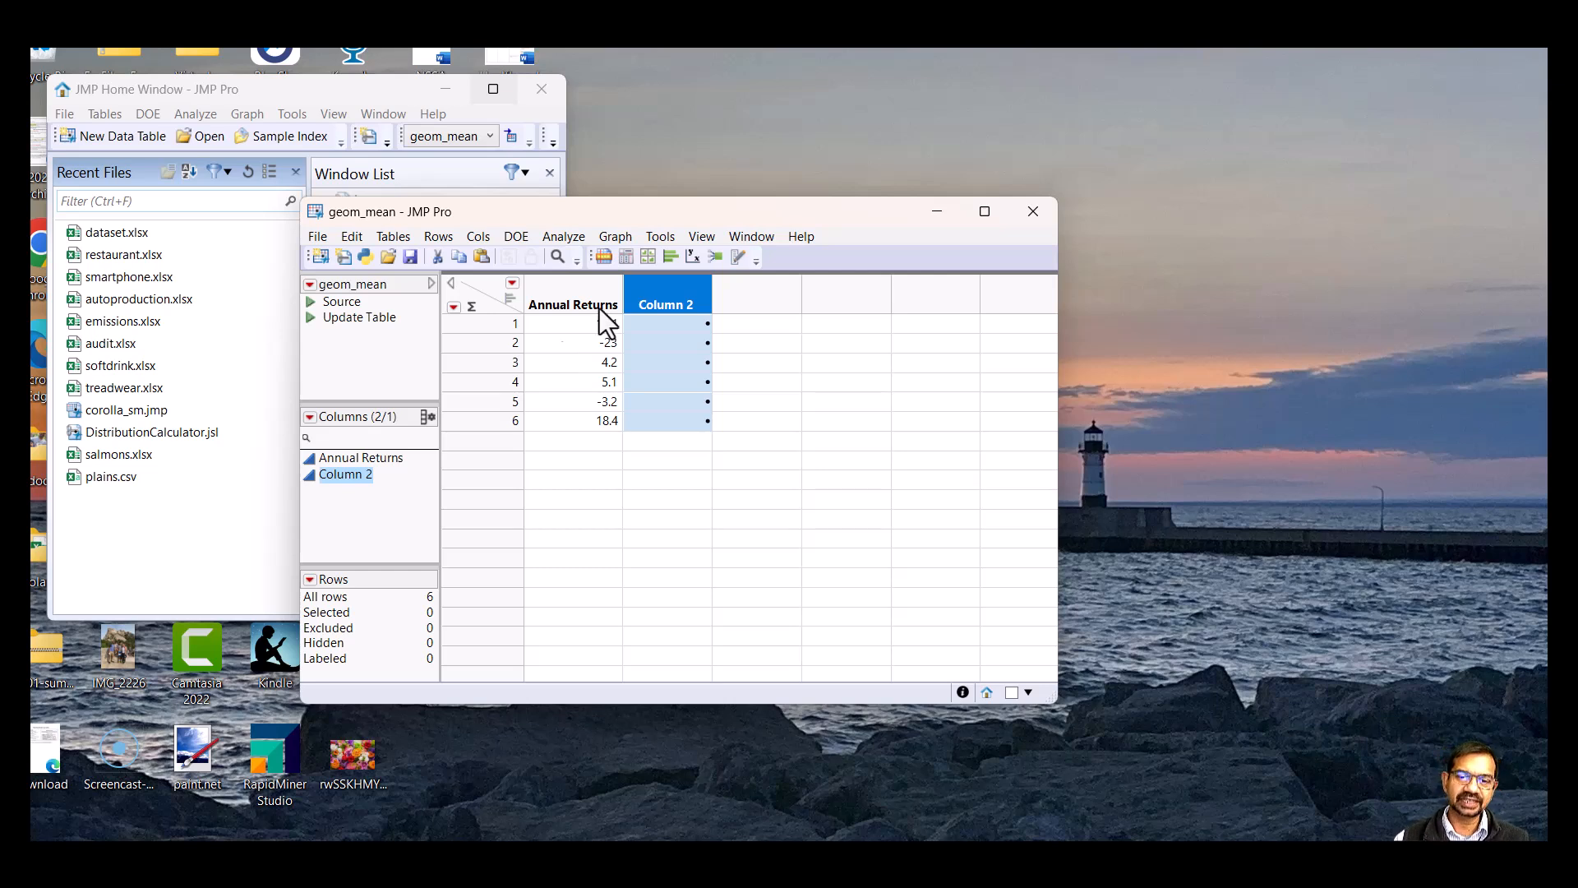
Start a formula for the new column that adds 100 and Annual Returns, and select the whole sum
right_click(667, 293)
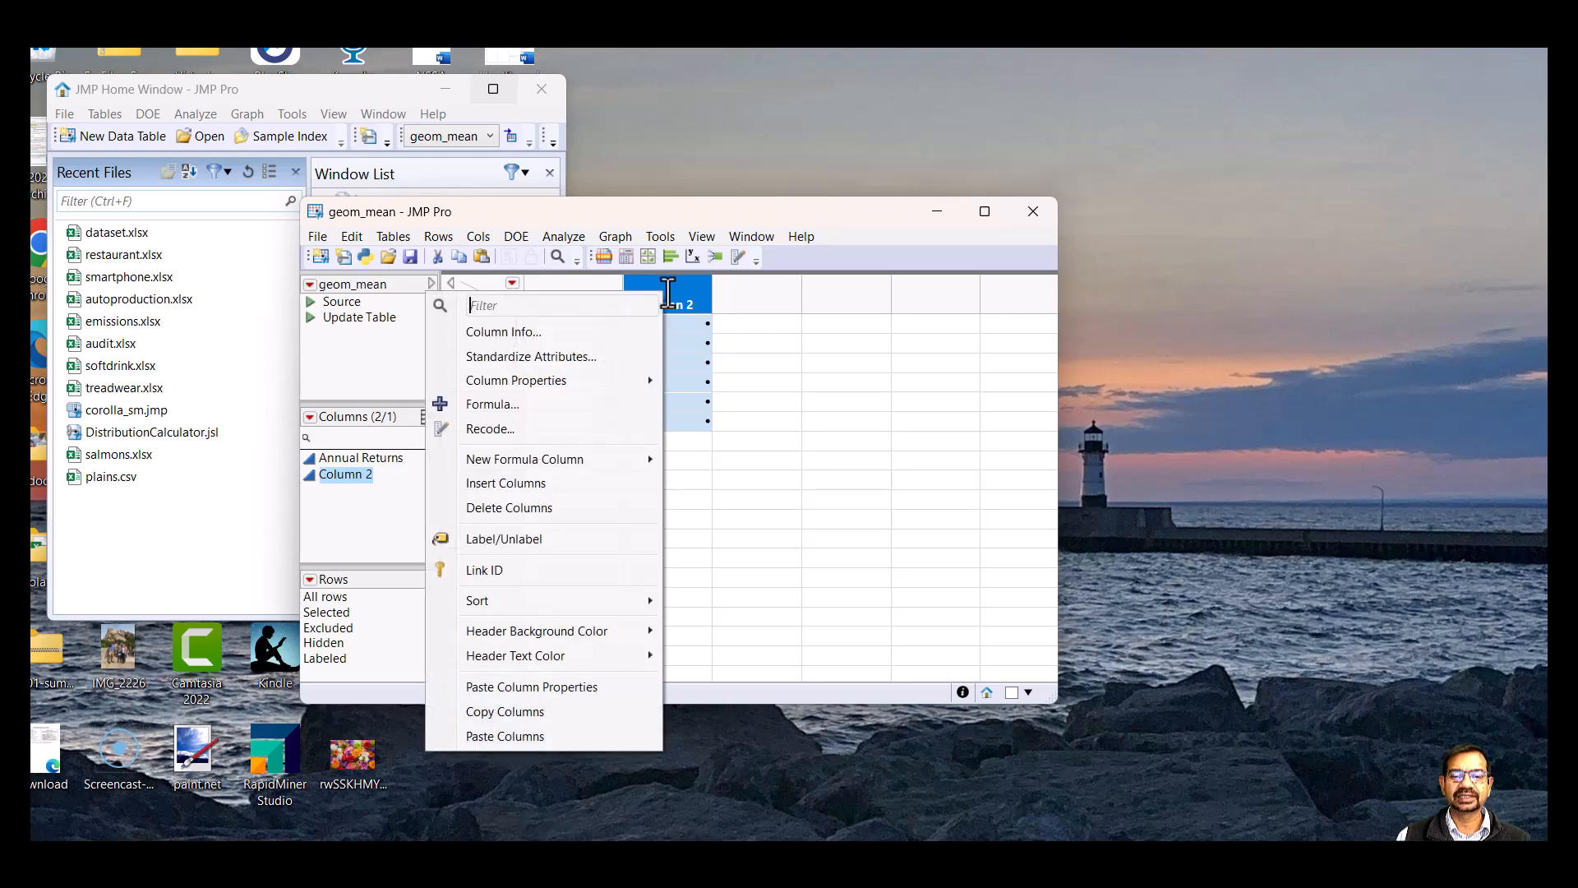
left_click(542, 403)
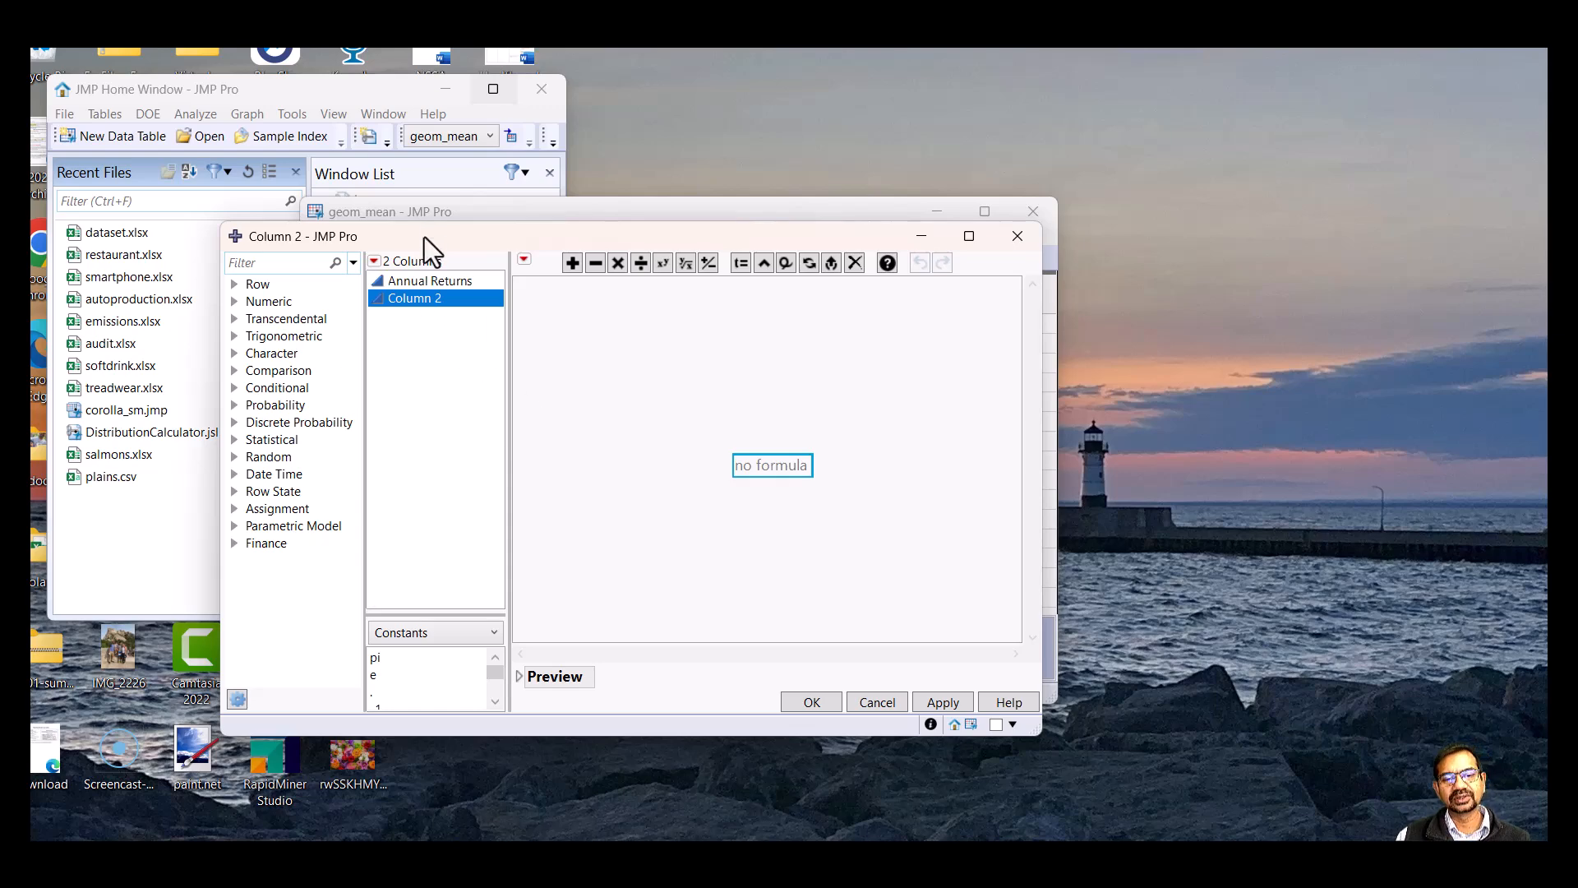
left_click_drag(425, 241, 503, 335)
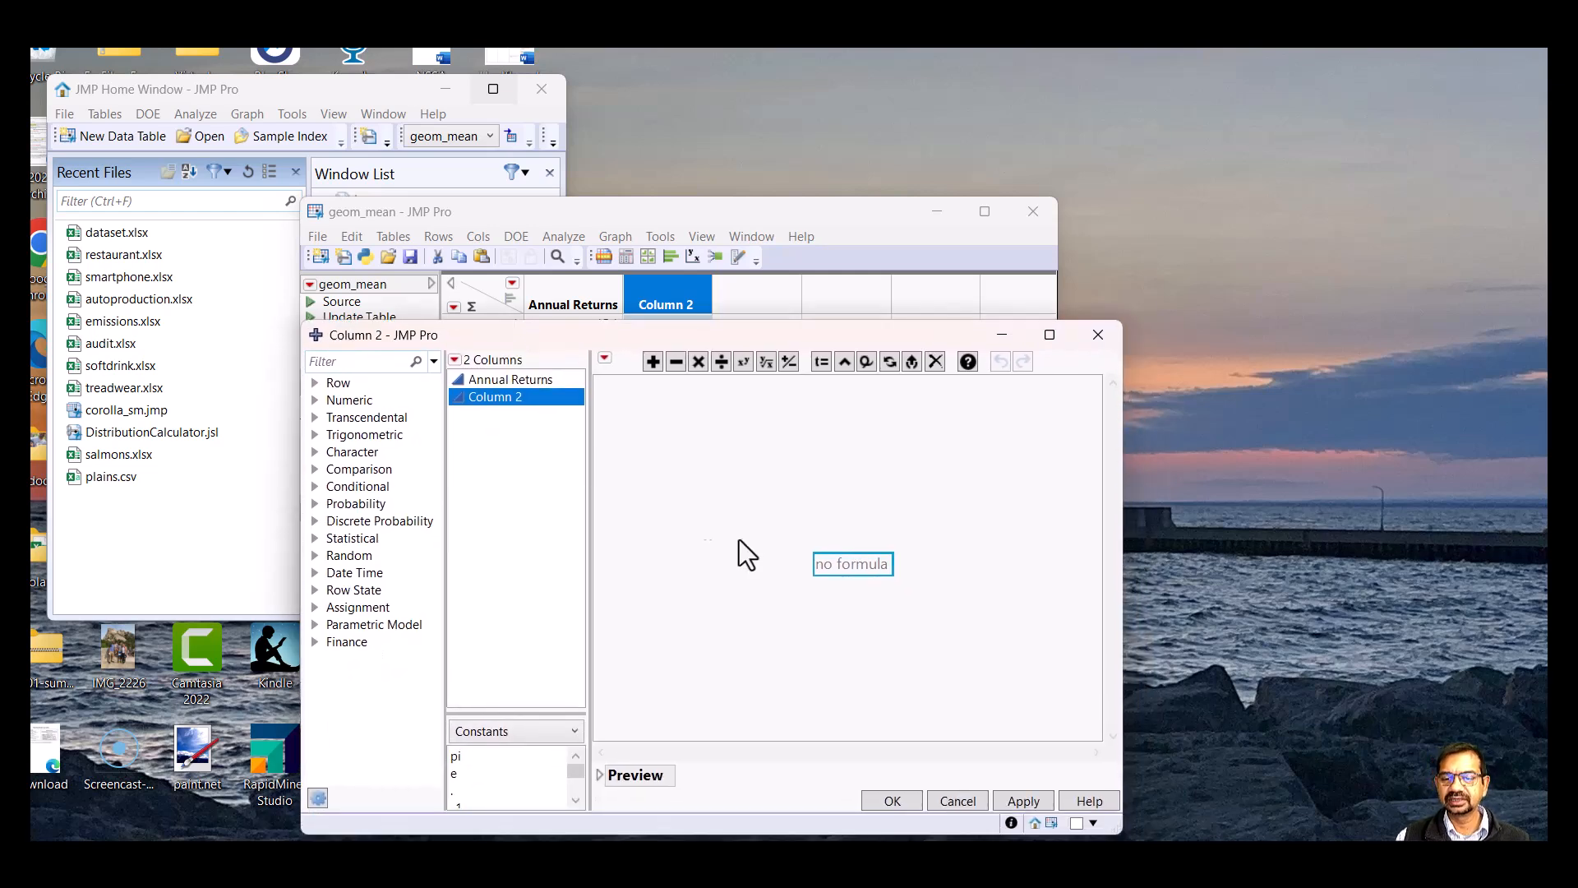
double_click(830, 565)
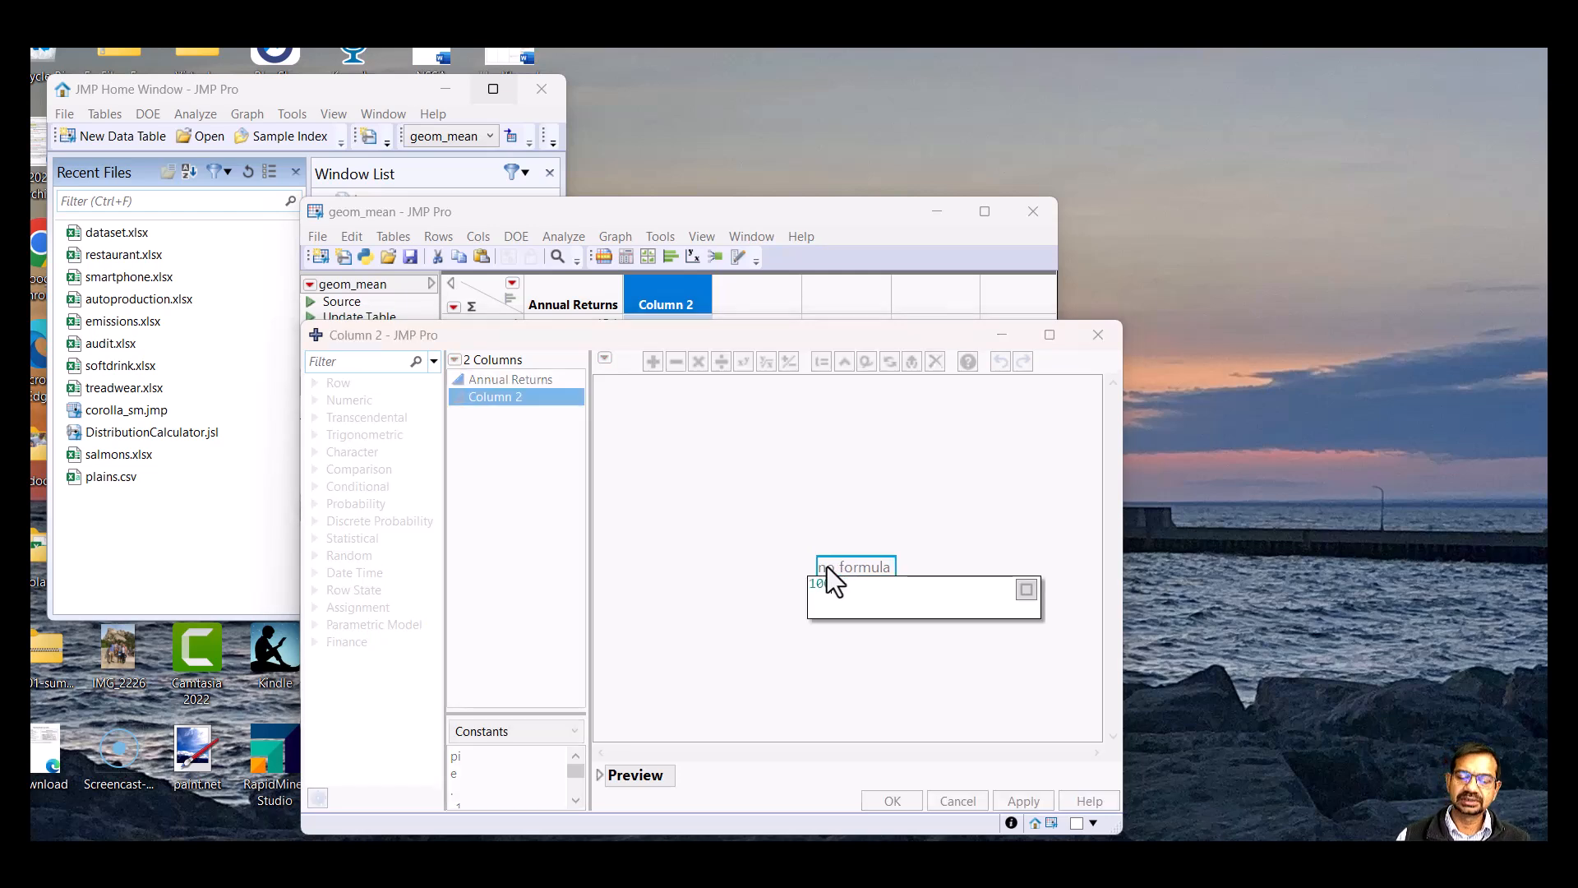
left_click(851, 678)
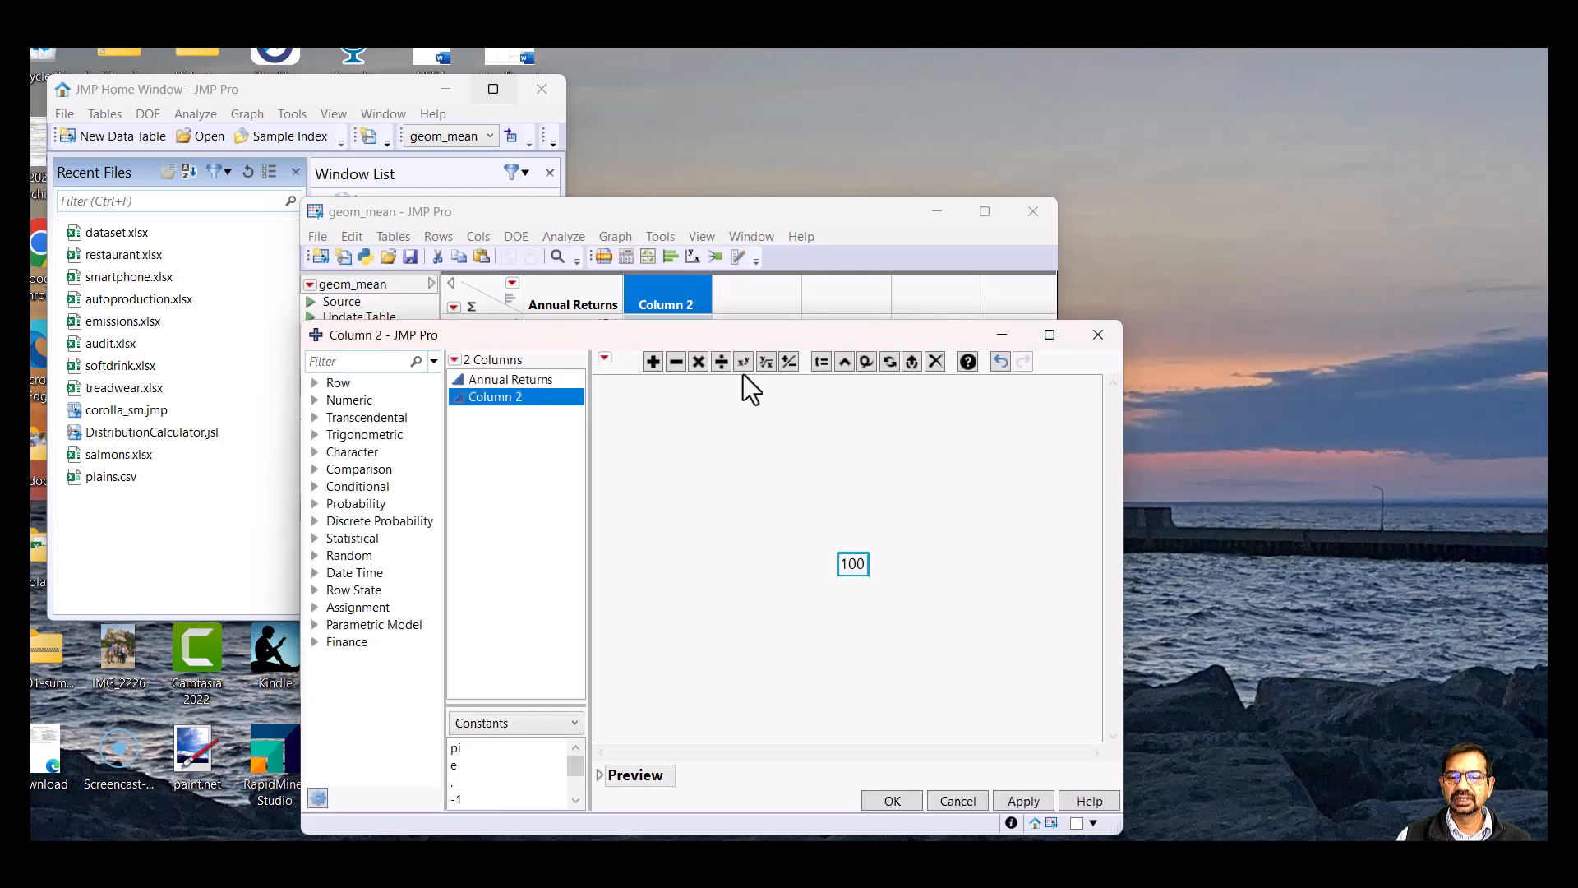
left_click(653, 363)
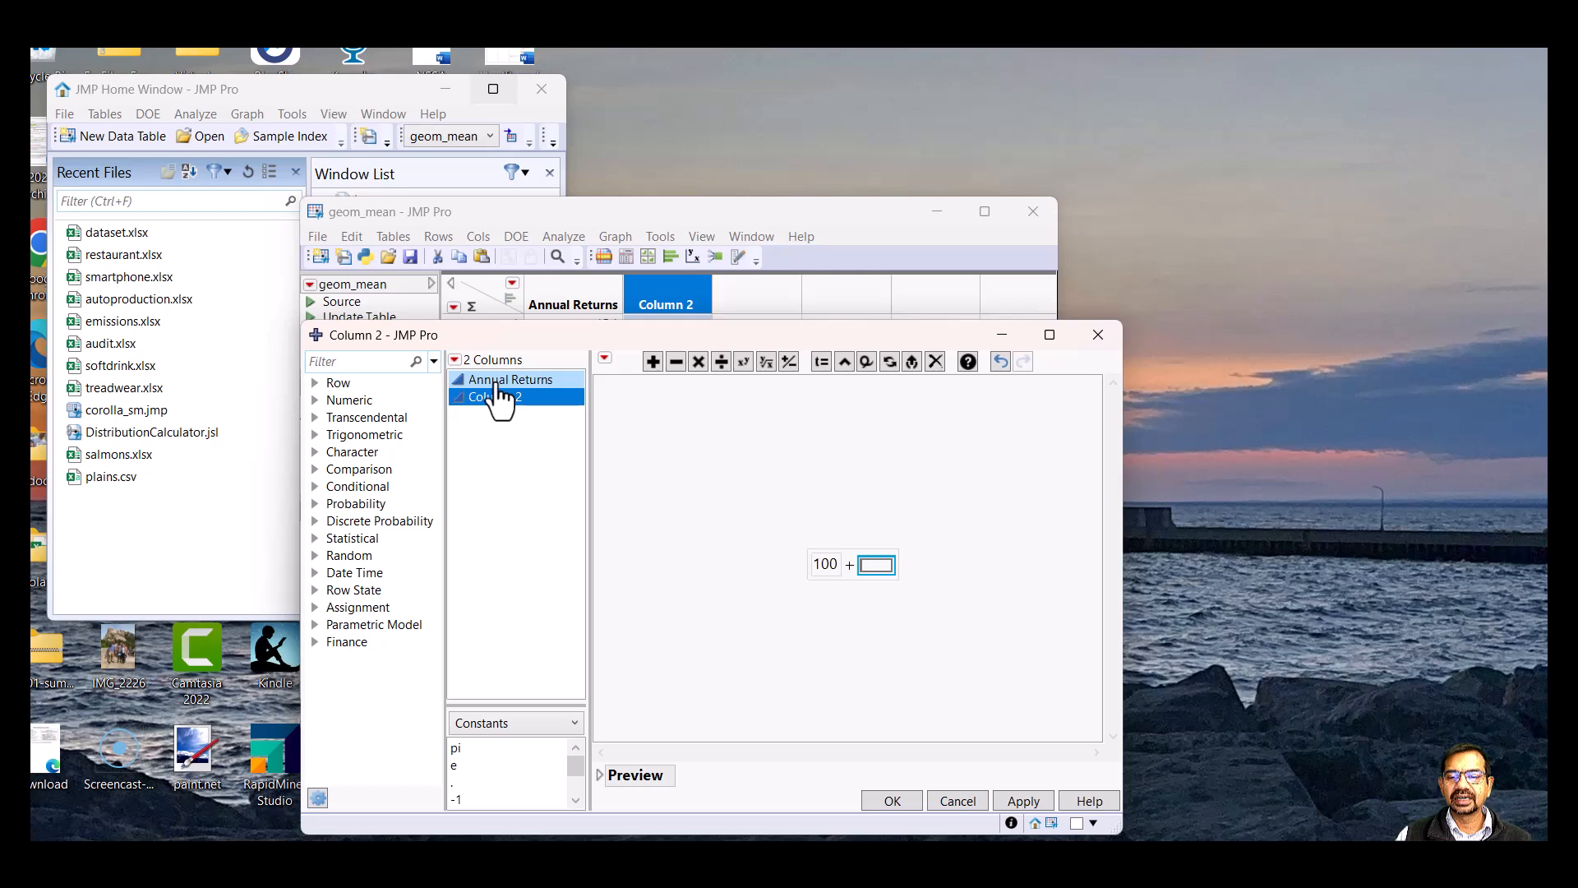
left_click_drag(498, 382, 889, 570)
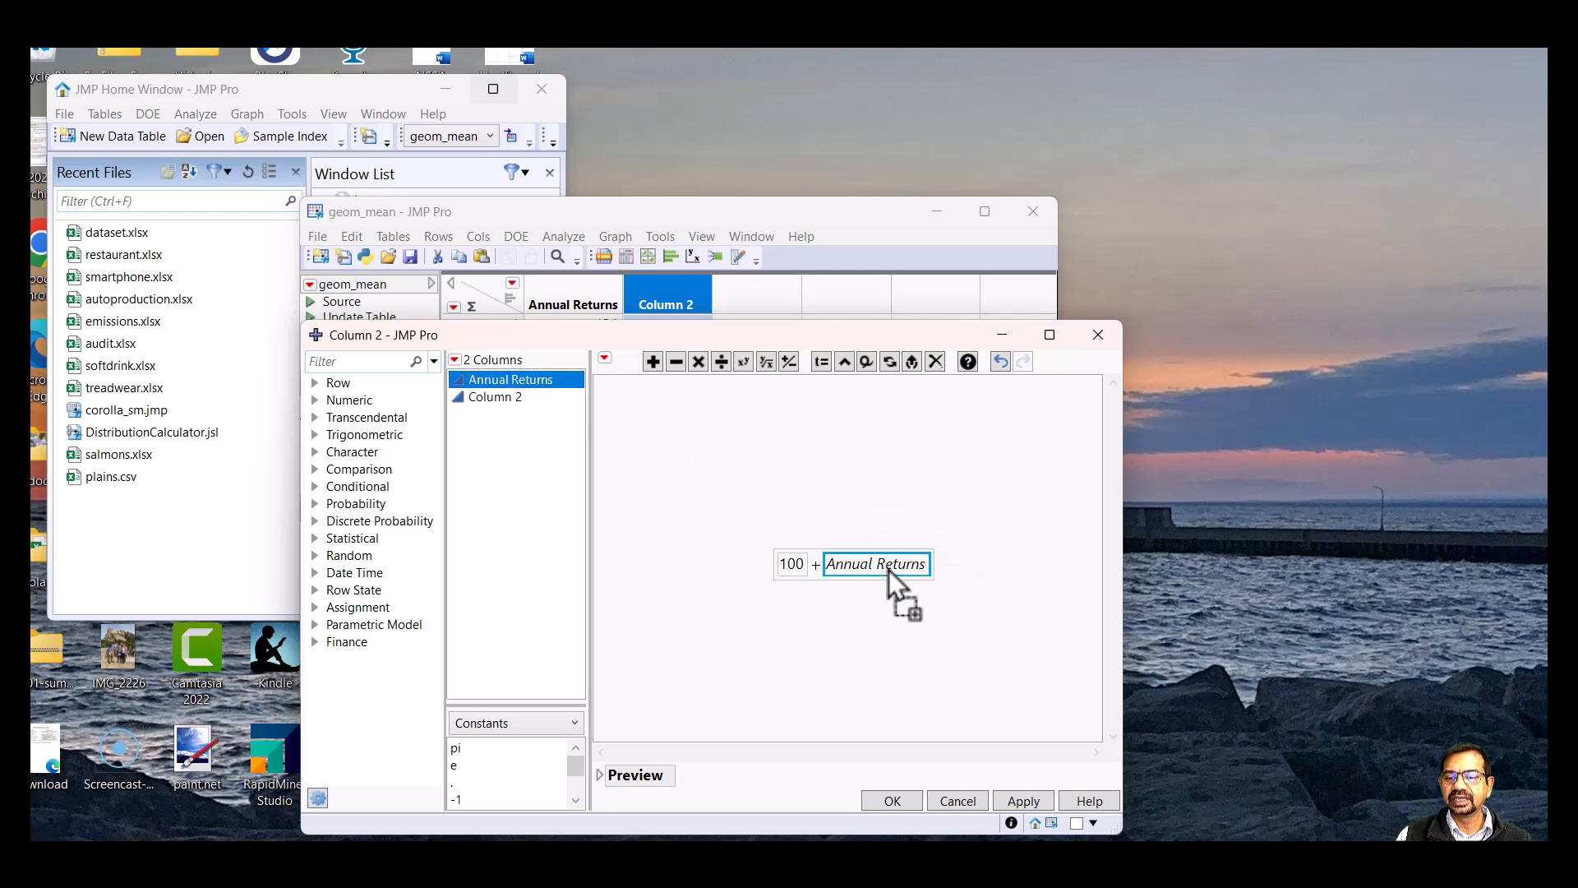
left_click(755, 571)
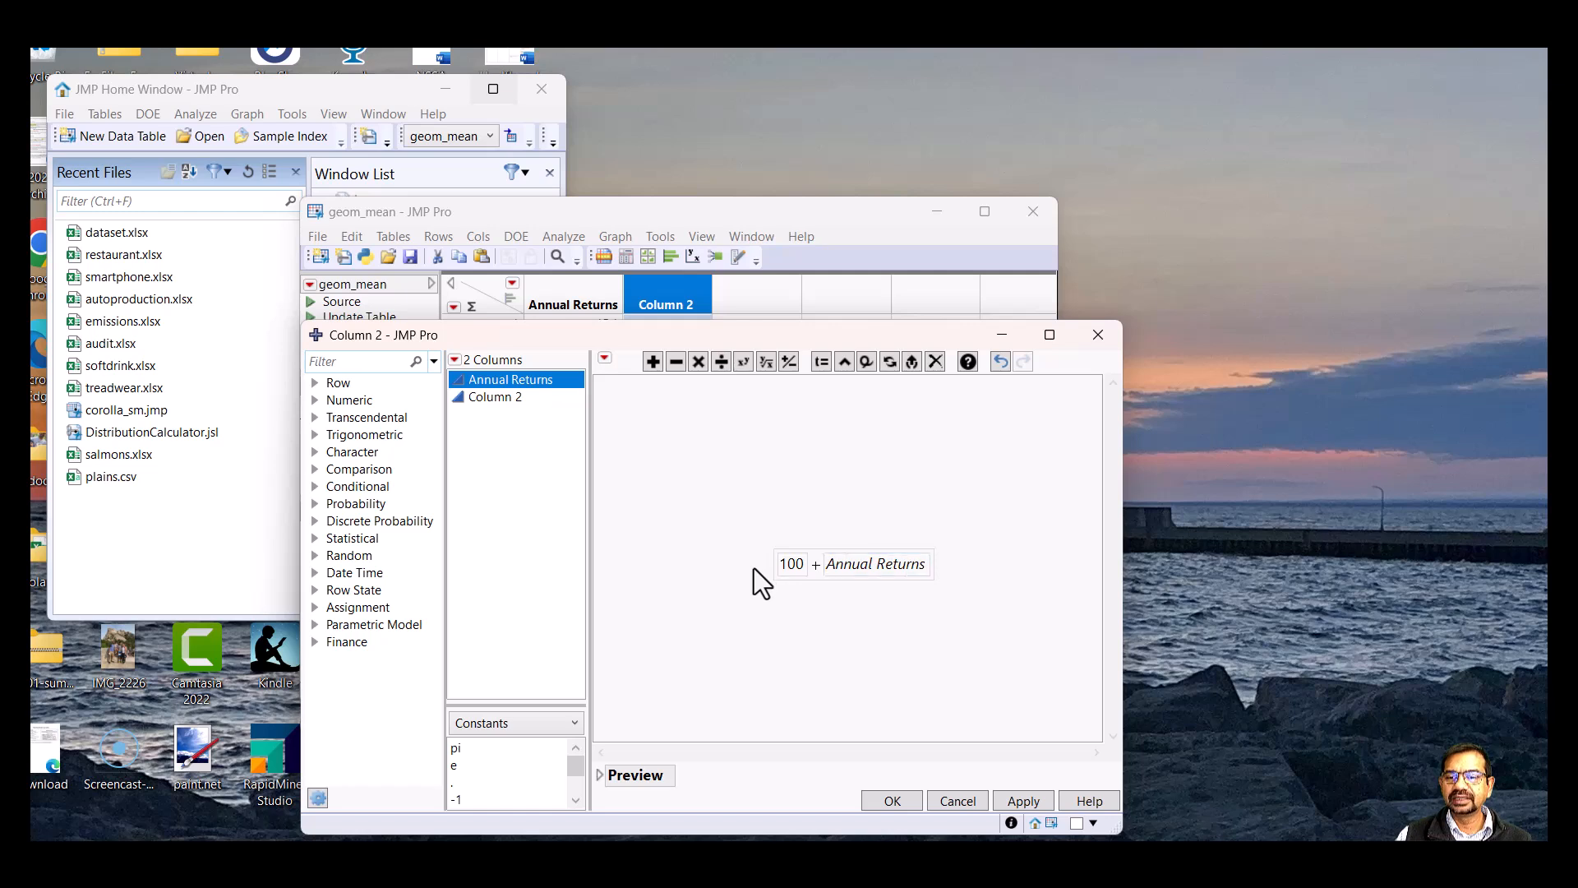
double_click(772, 568)
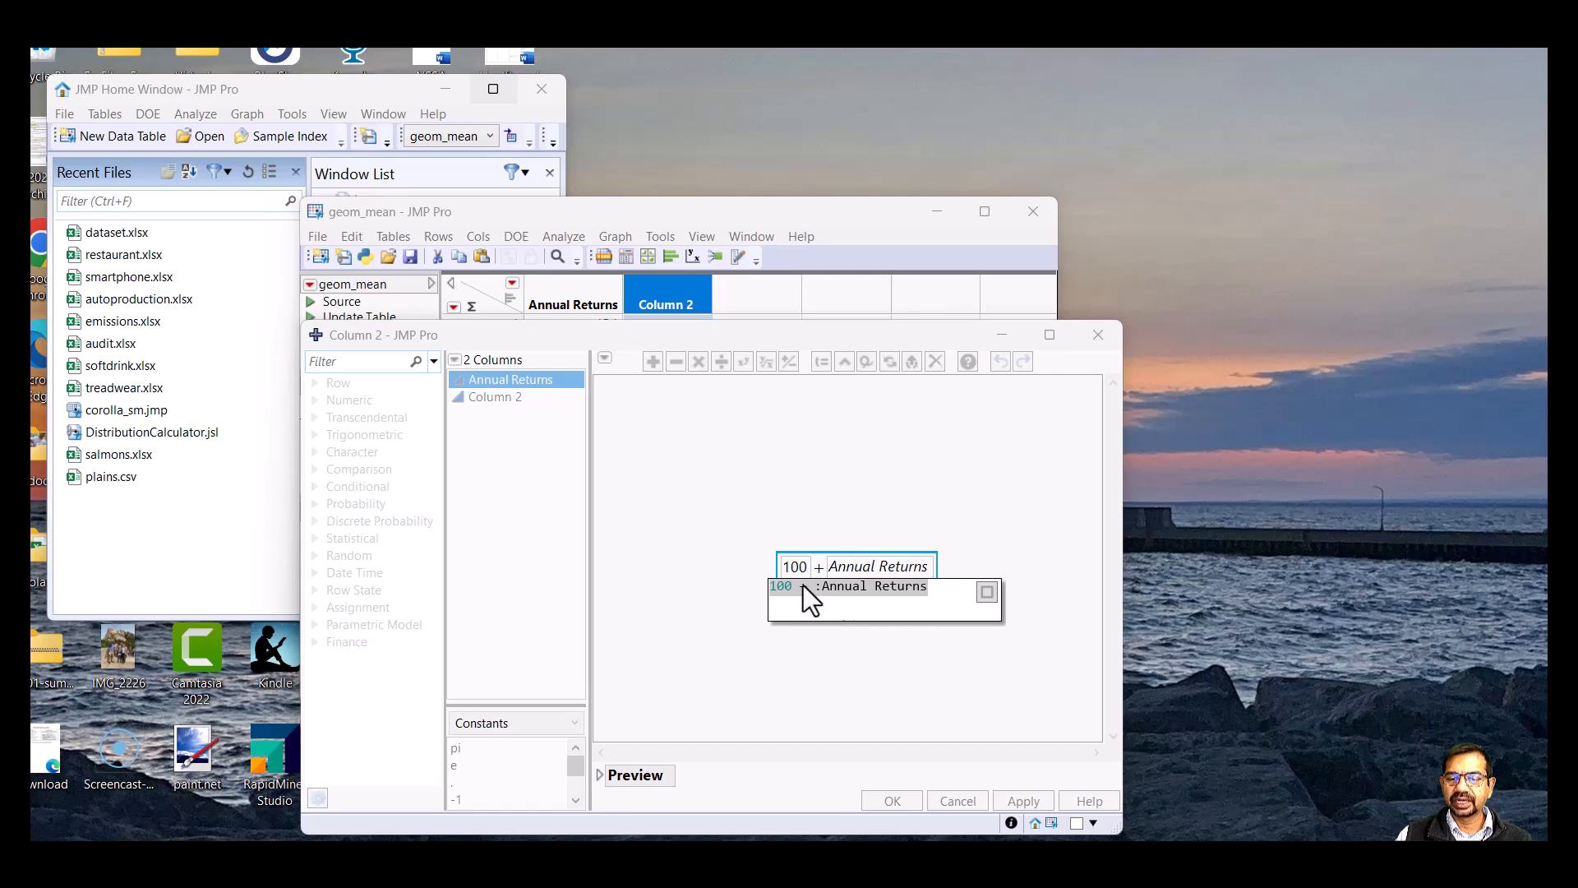
key("Return")
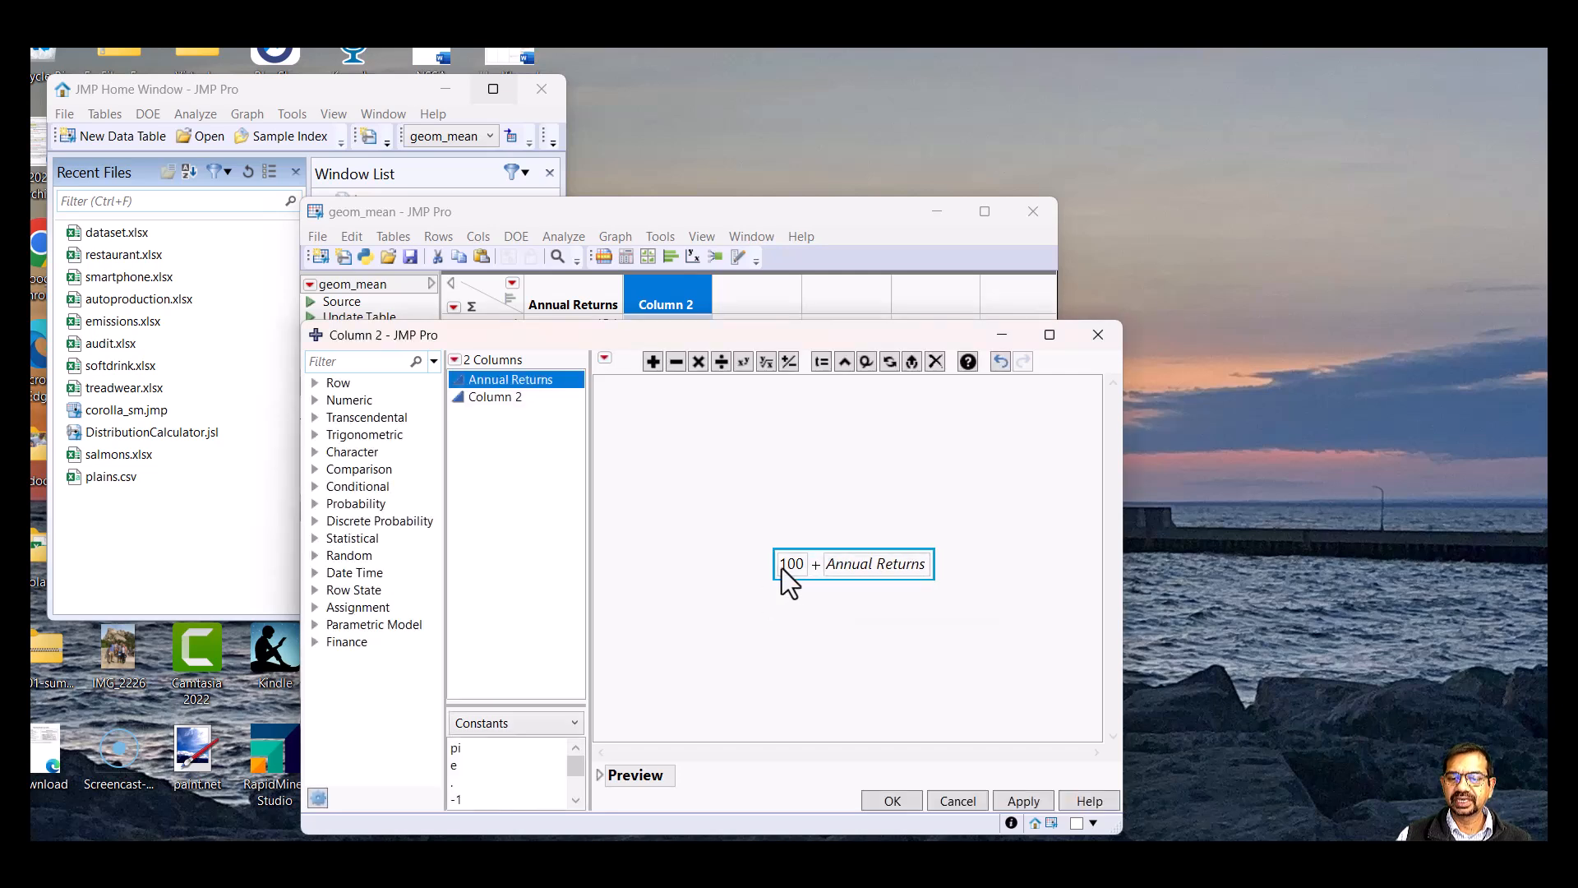
Divide the sum of 100 and Annual Returns by 100, apply the formula and close the formula editor
left_click(721, 366)
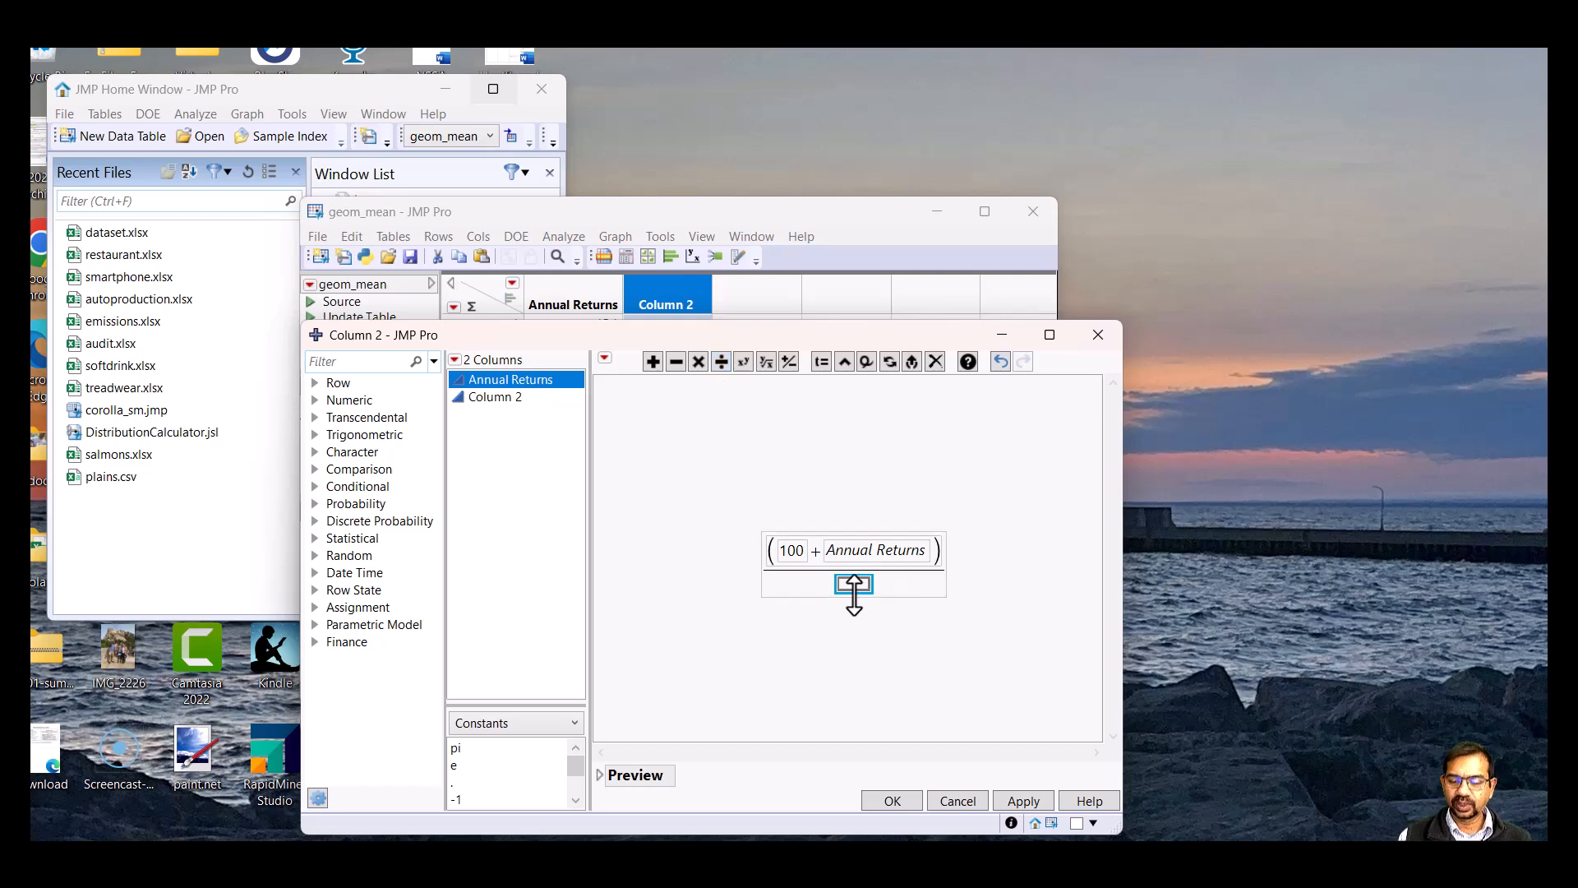
type("100")
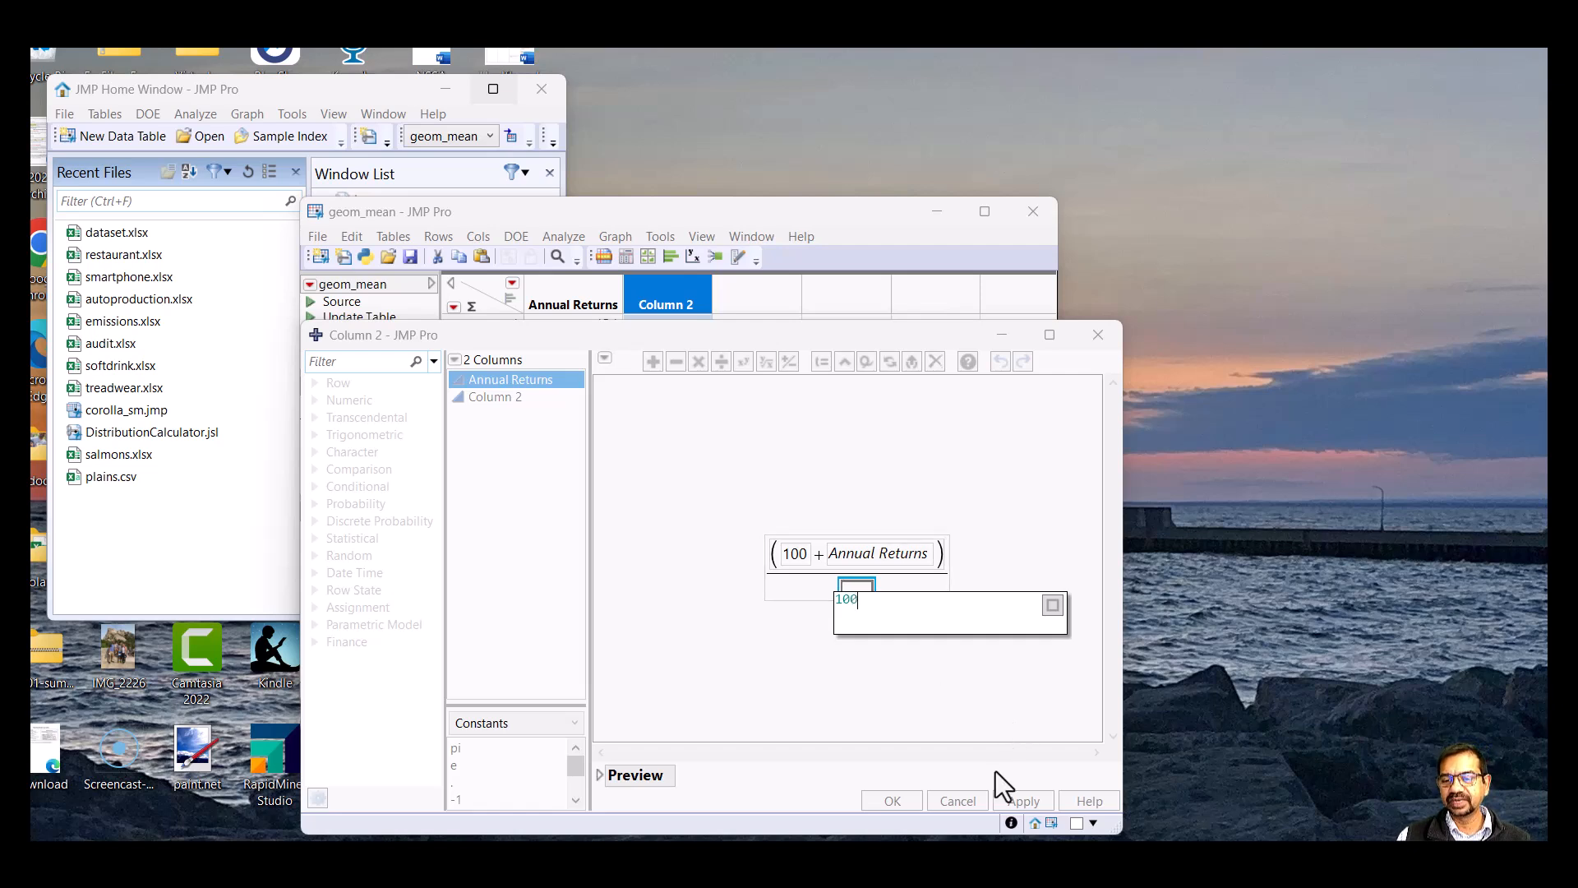
left_click(964, 699)
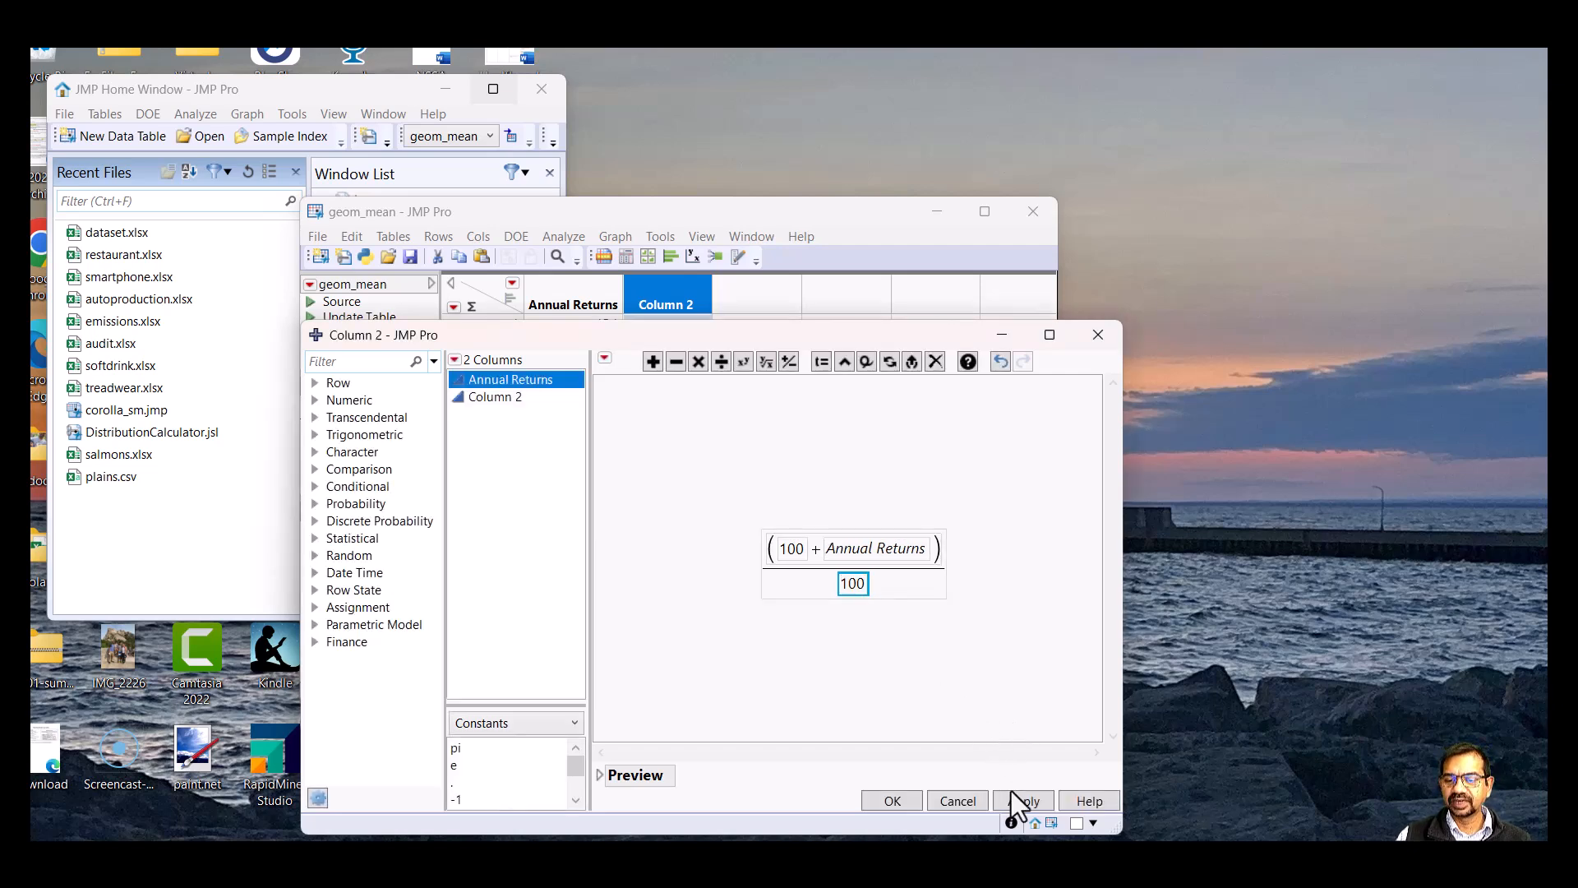
left_click(1020, 808)
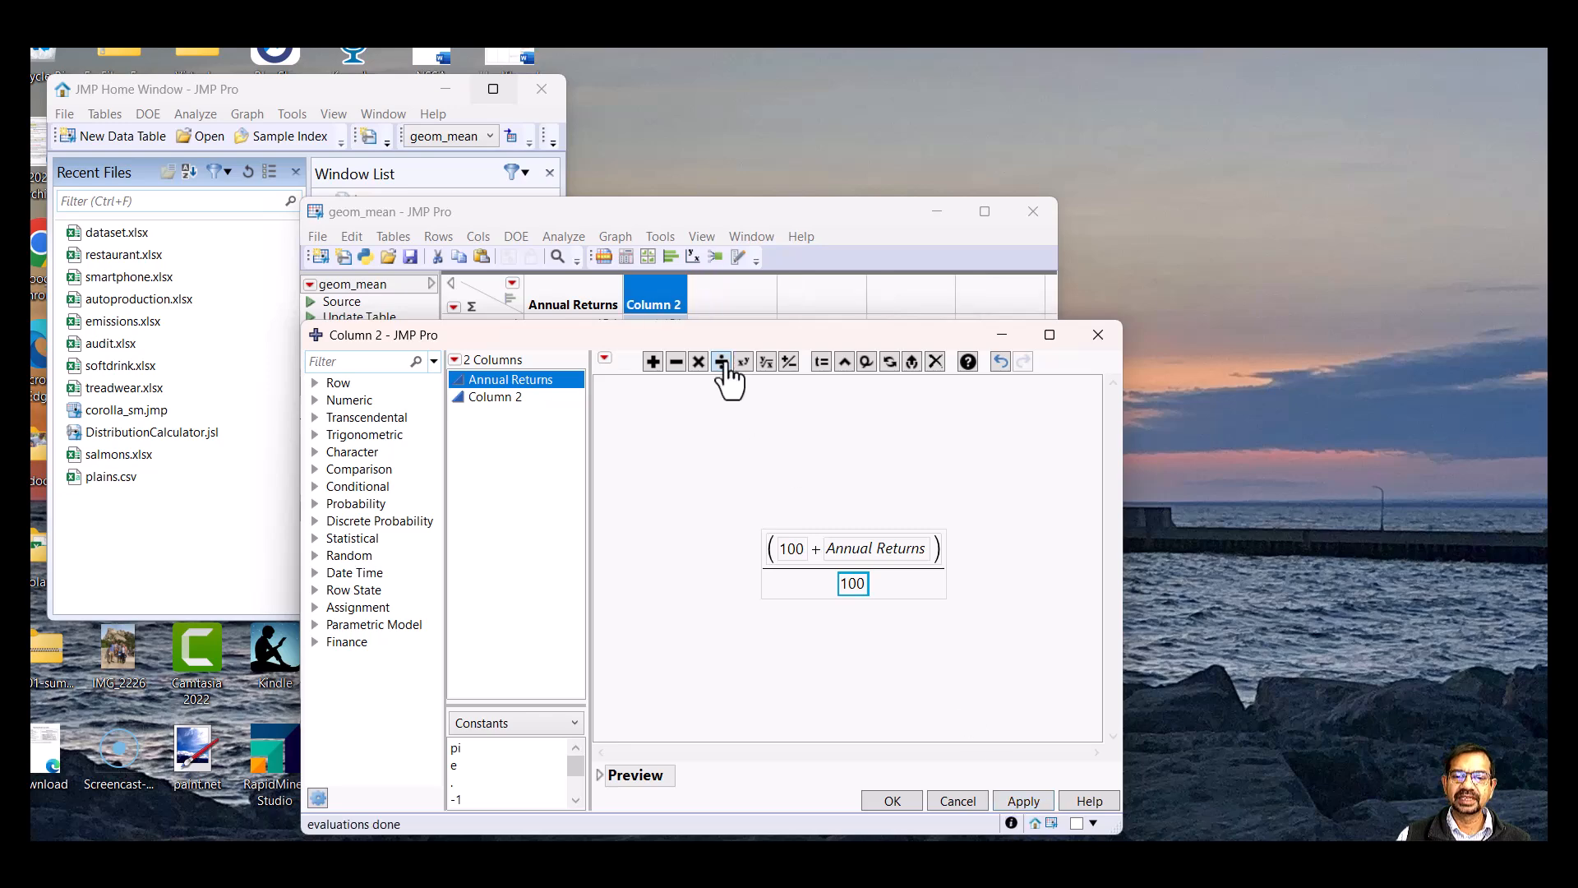
left_click(1108, 336)
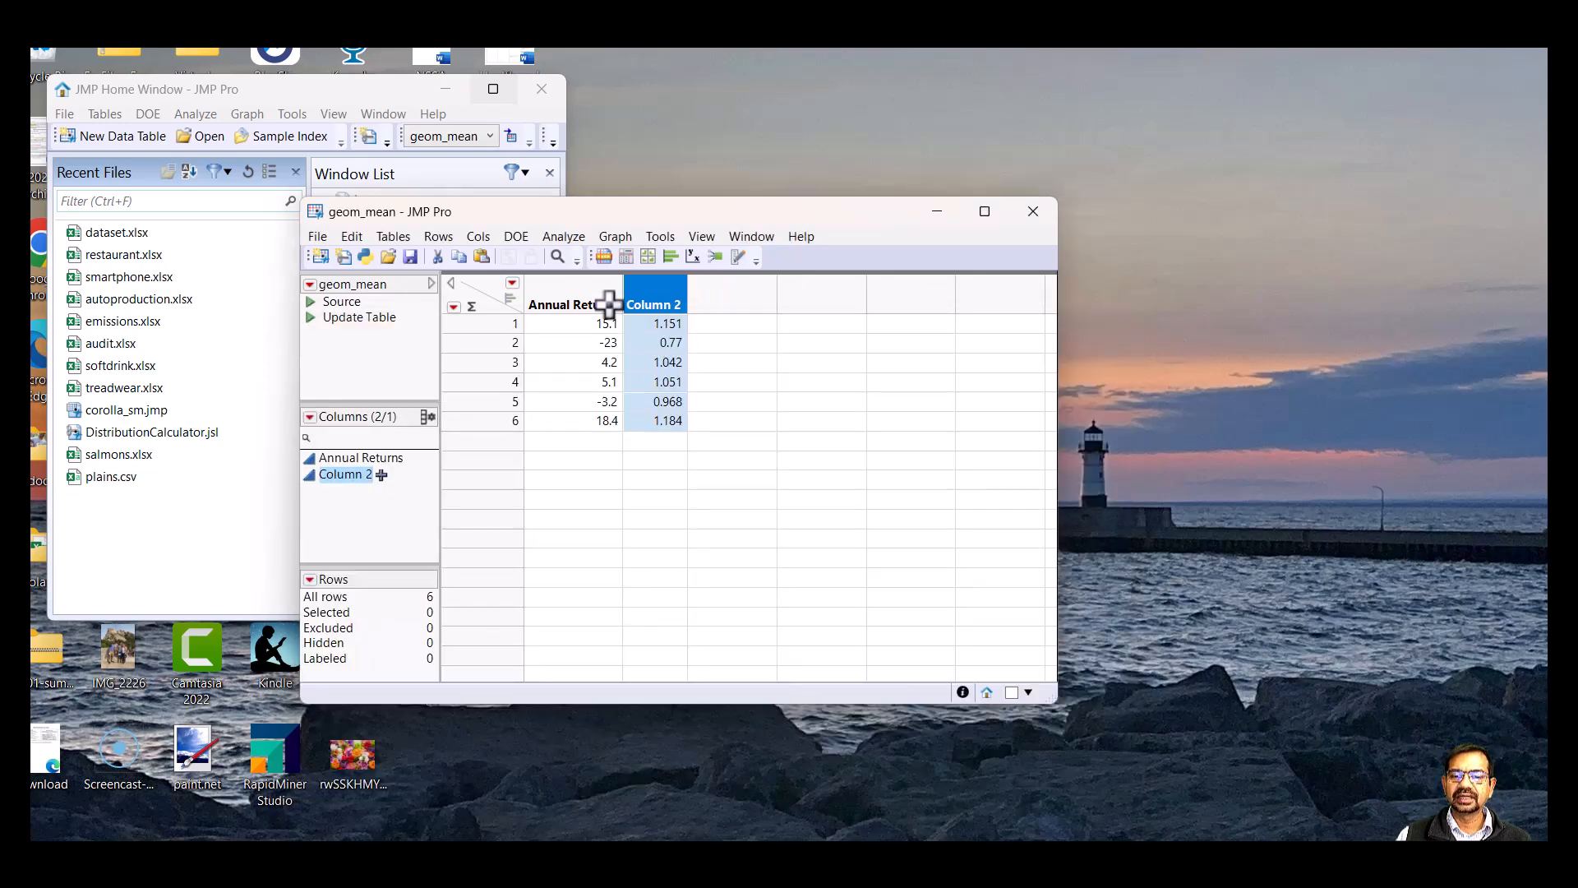
Rename the new formula column as GrthFactor
double_click(658, 294)
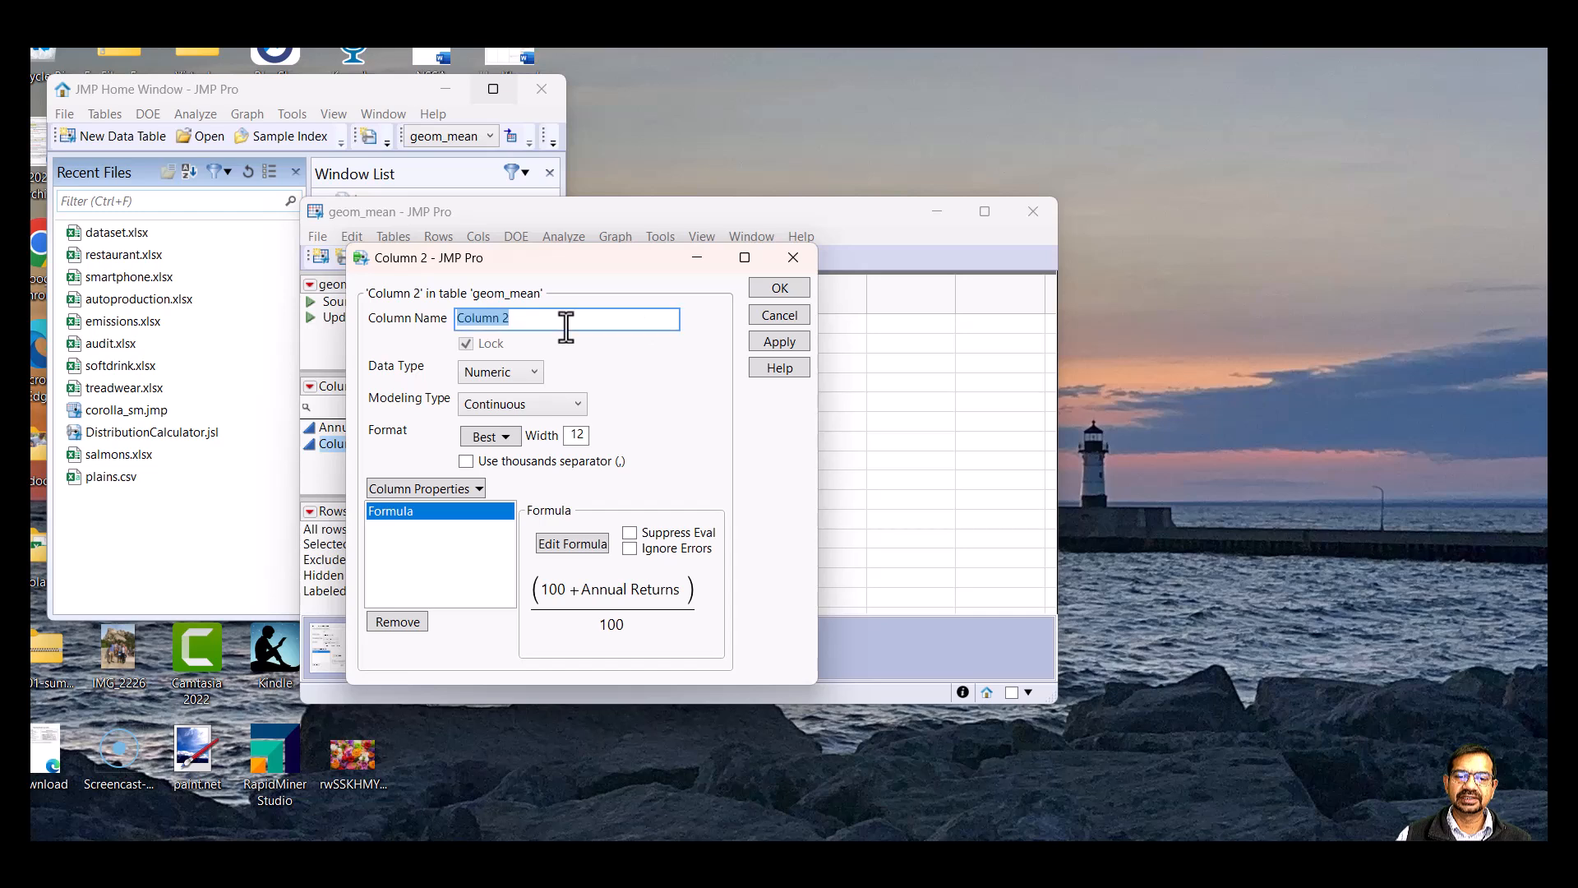
type("Grt")
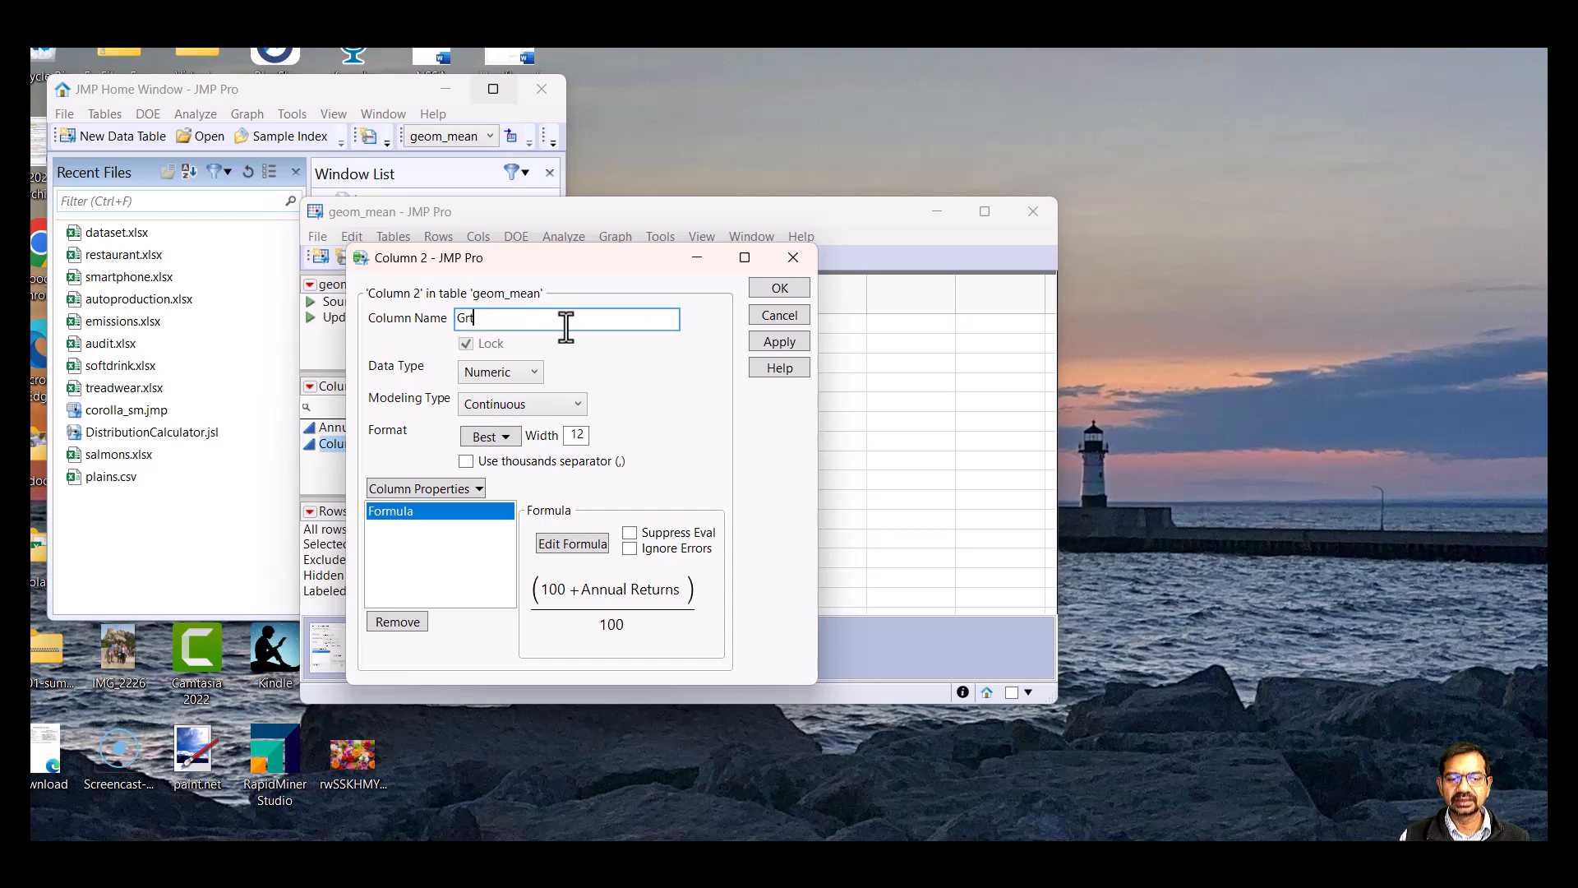
type("hFactor")
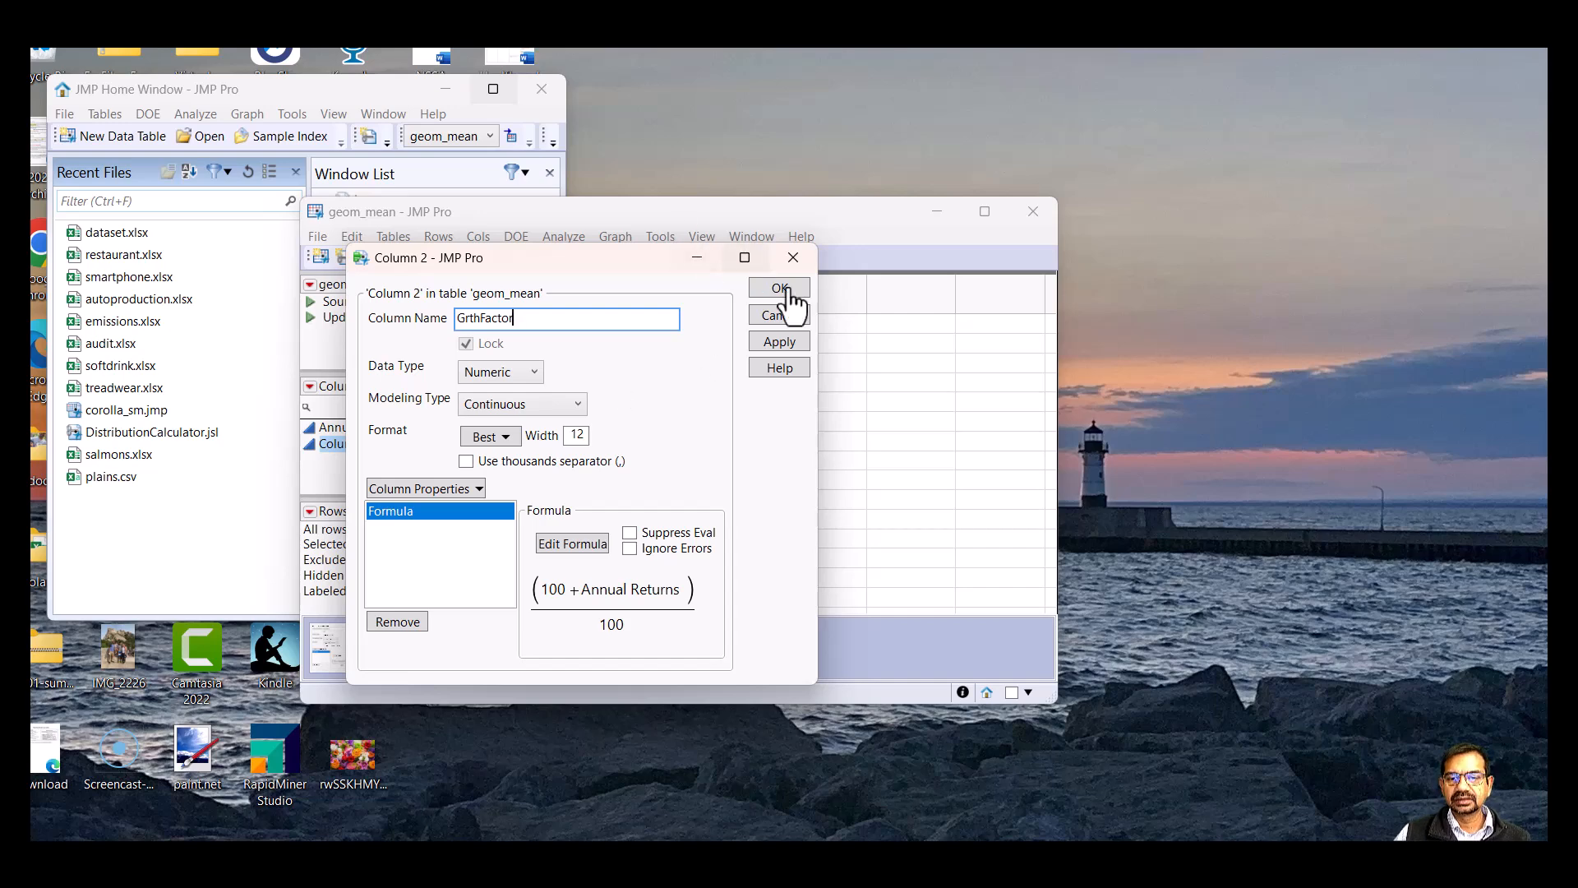
left_click(780, 291)
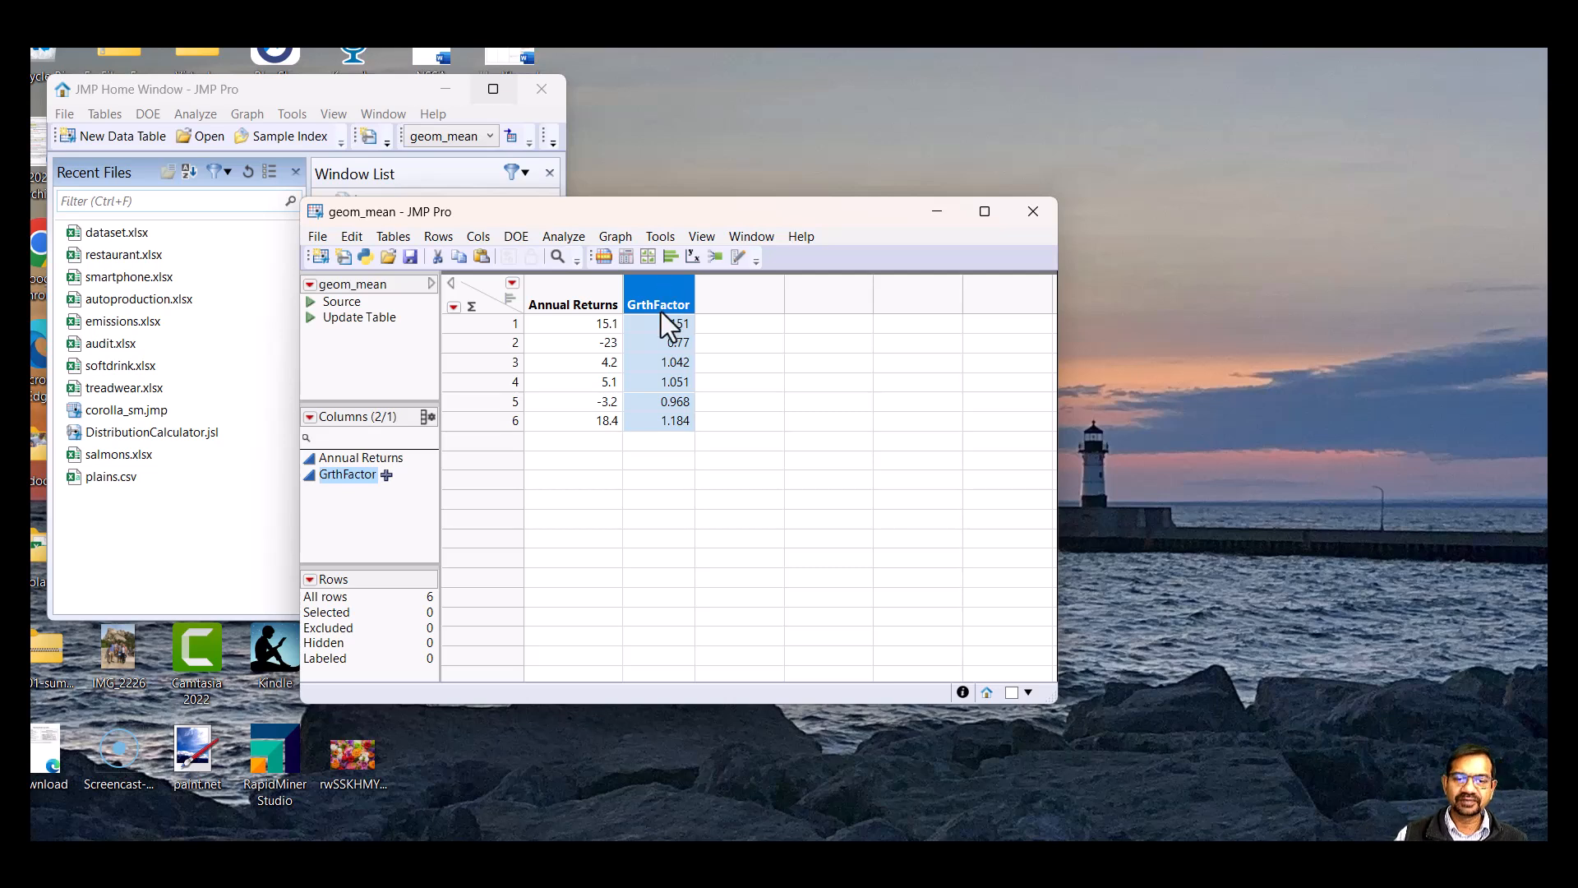
Create a Distribution report with GrthFactor as the Y column
left_click(570, 244)
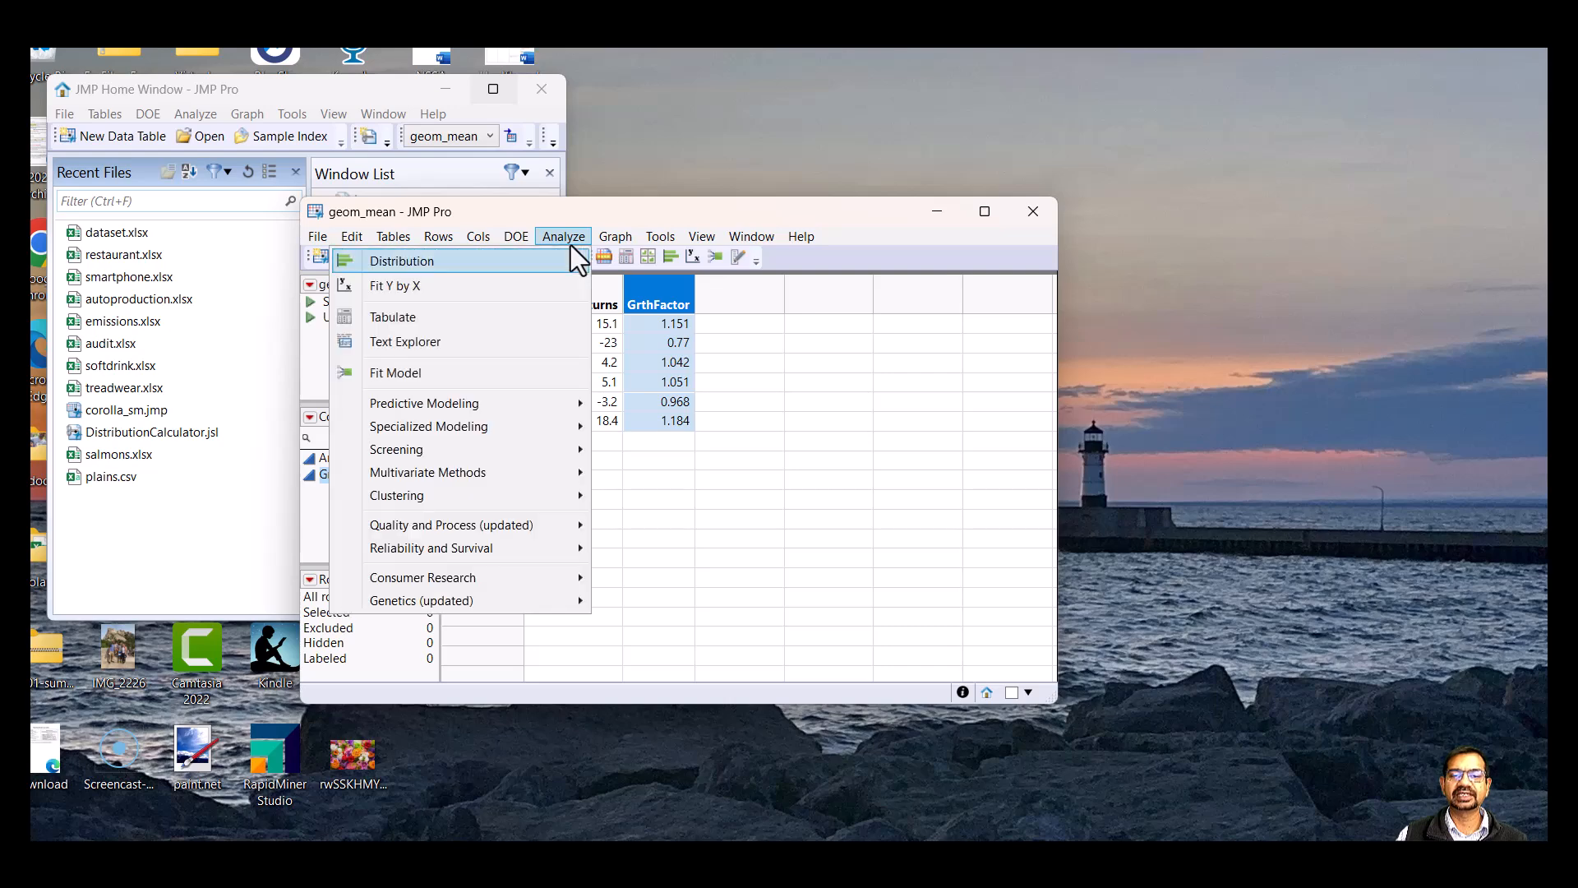
left_click(509, 262)
left_click_drag(415, 363, 732, 337)
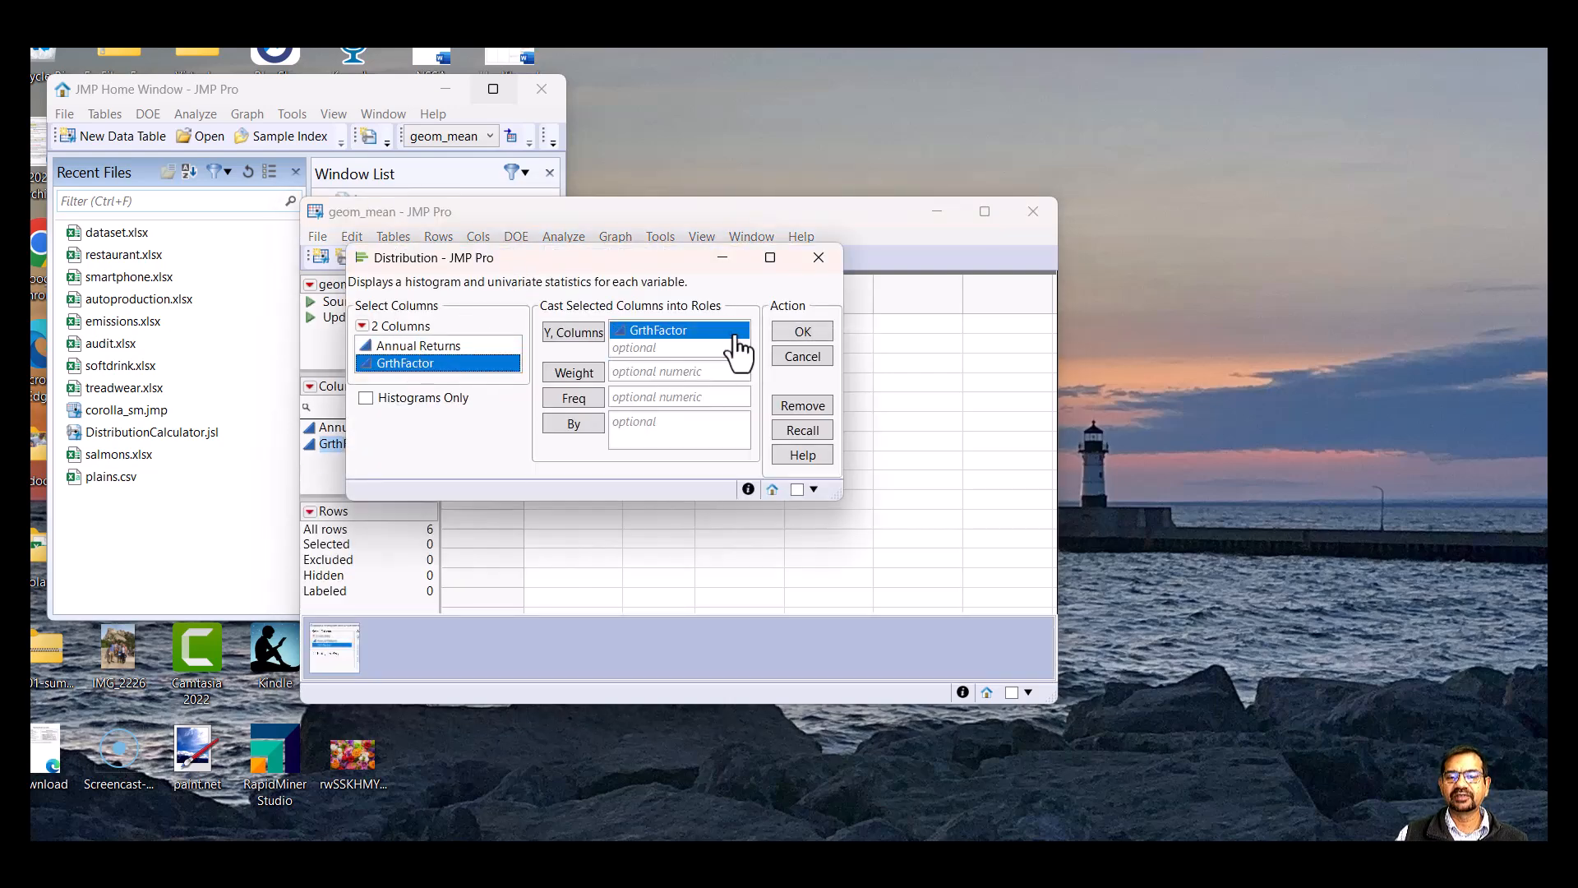
left_click(803, 332)
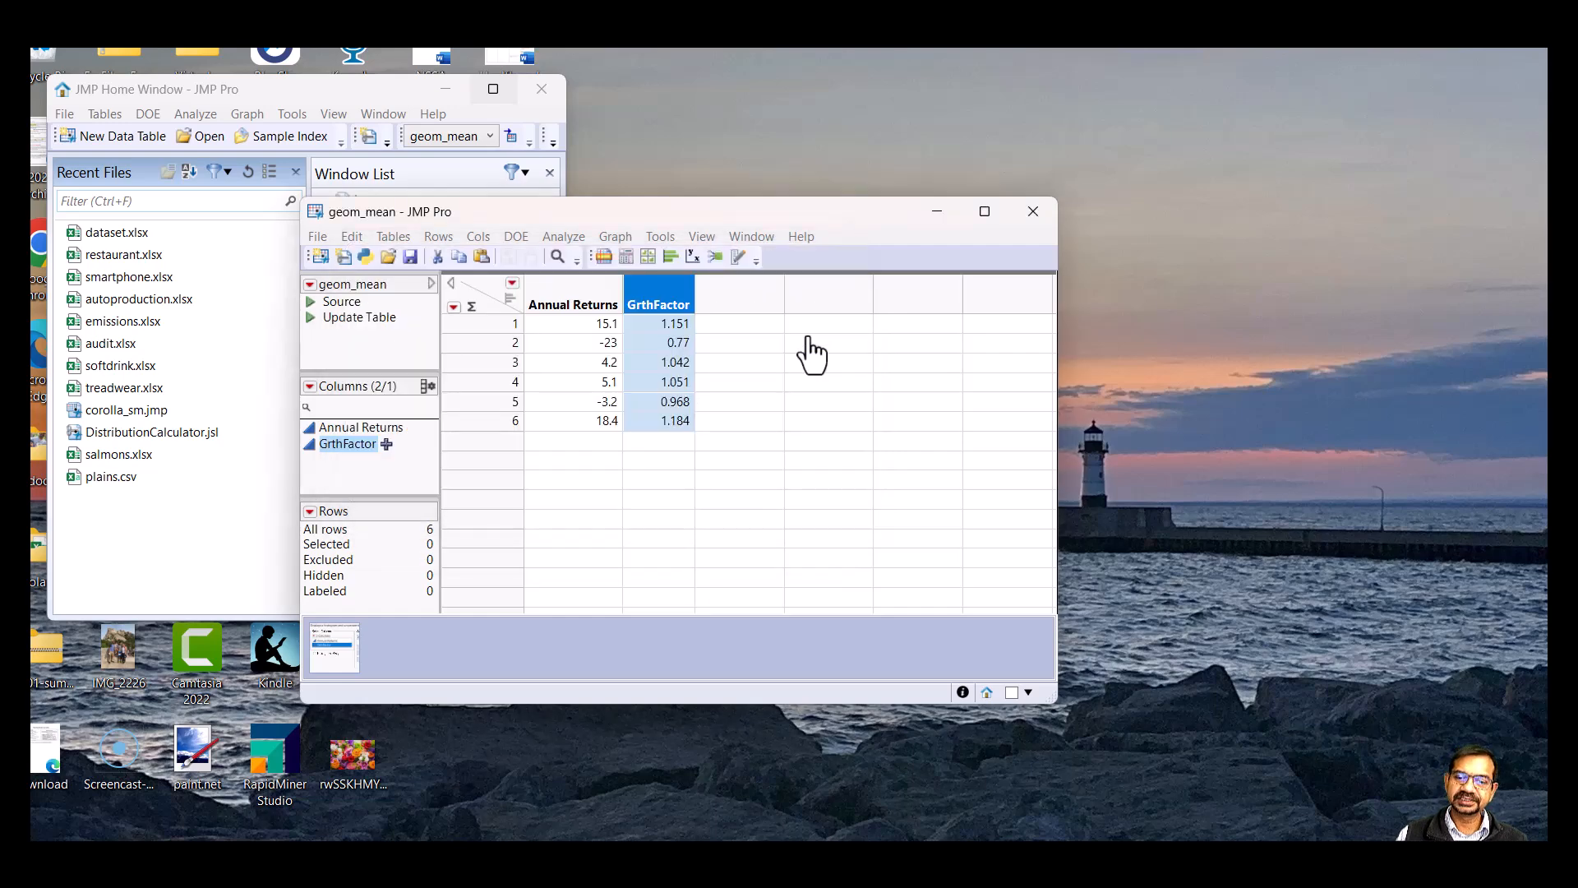
scroll(967, 624, "down", 1)
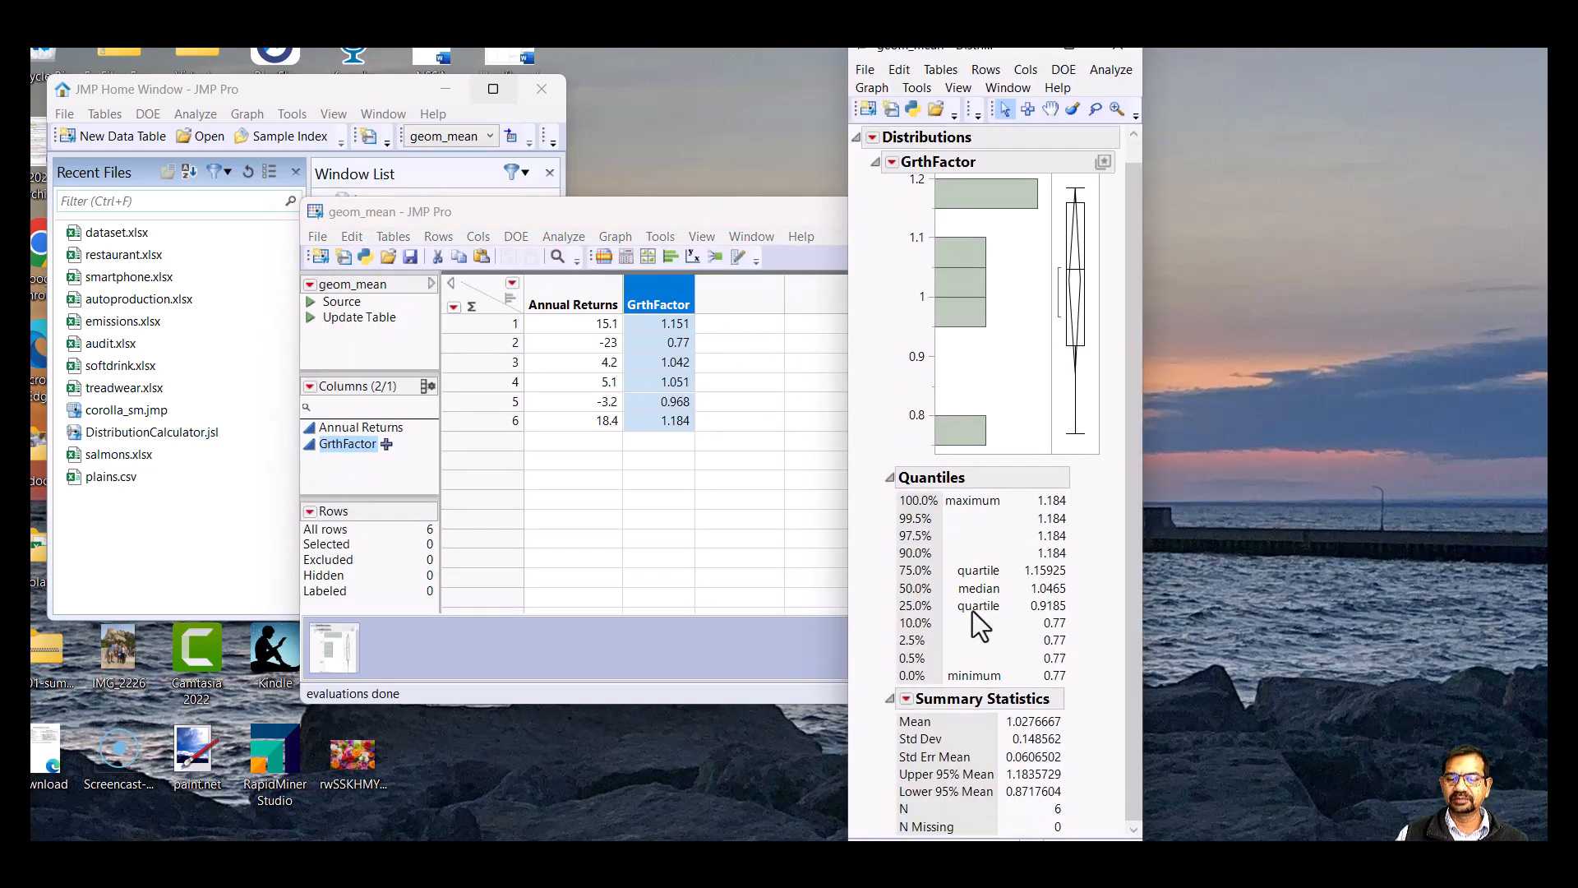
Add Geometric Mean to the summary statistics of the GrthFactor report
left_click(907, 700)
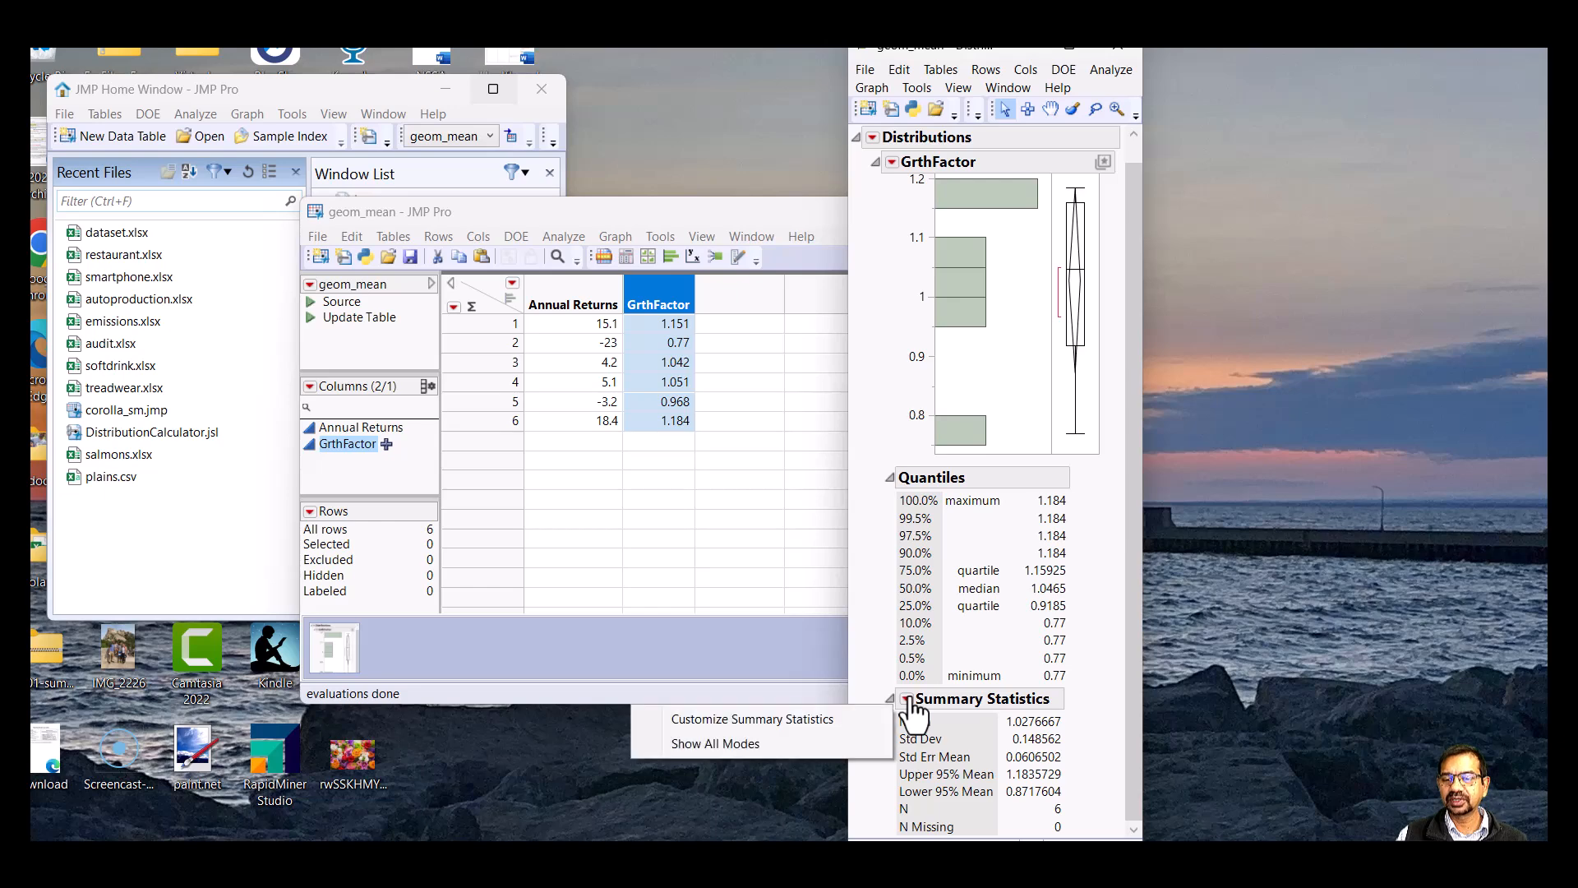
left_click(781, 720)
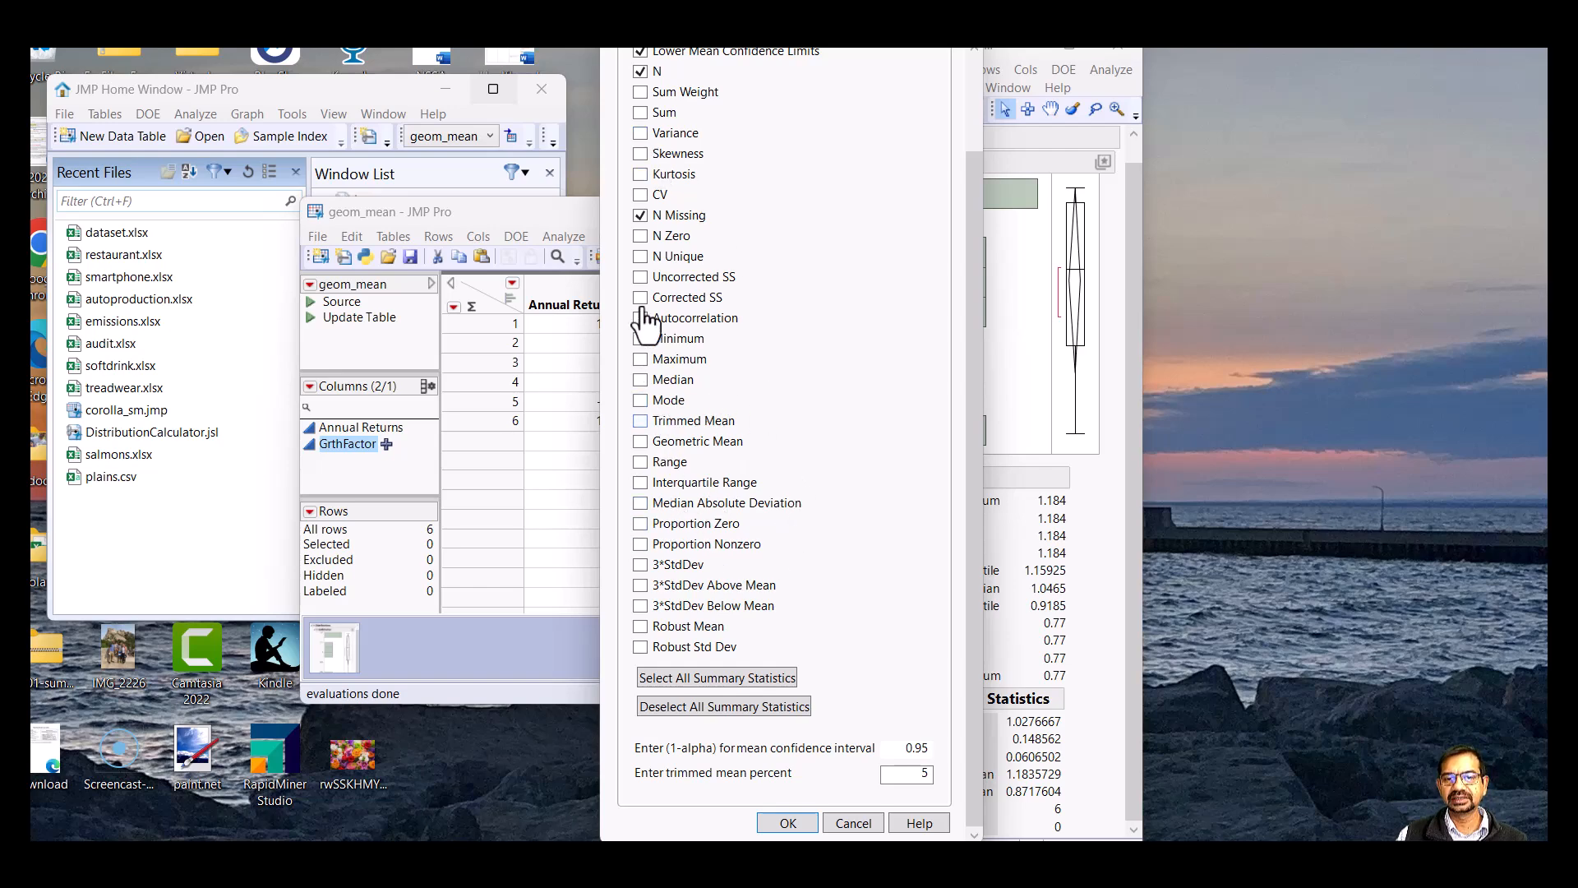
scroll(799, 142, "up", 3)
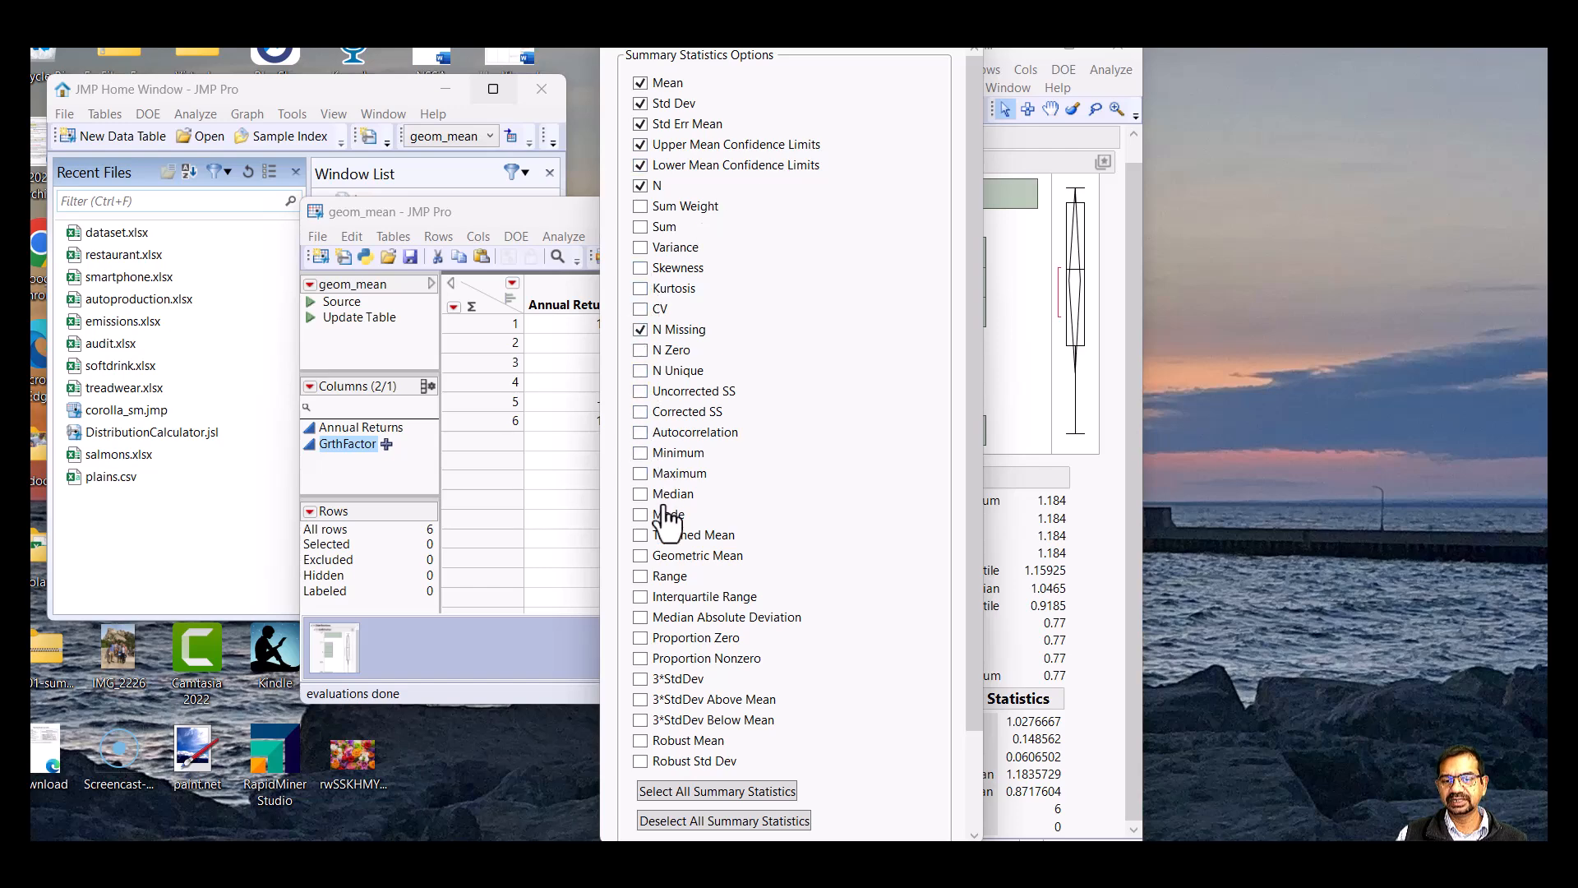
left_click(640, 555)
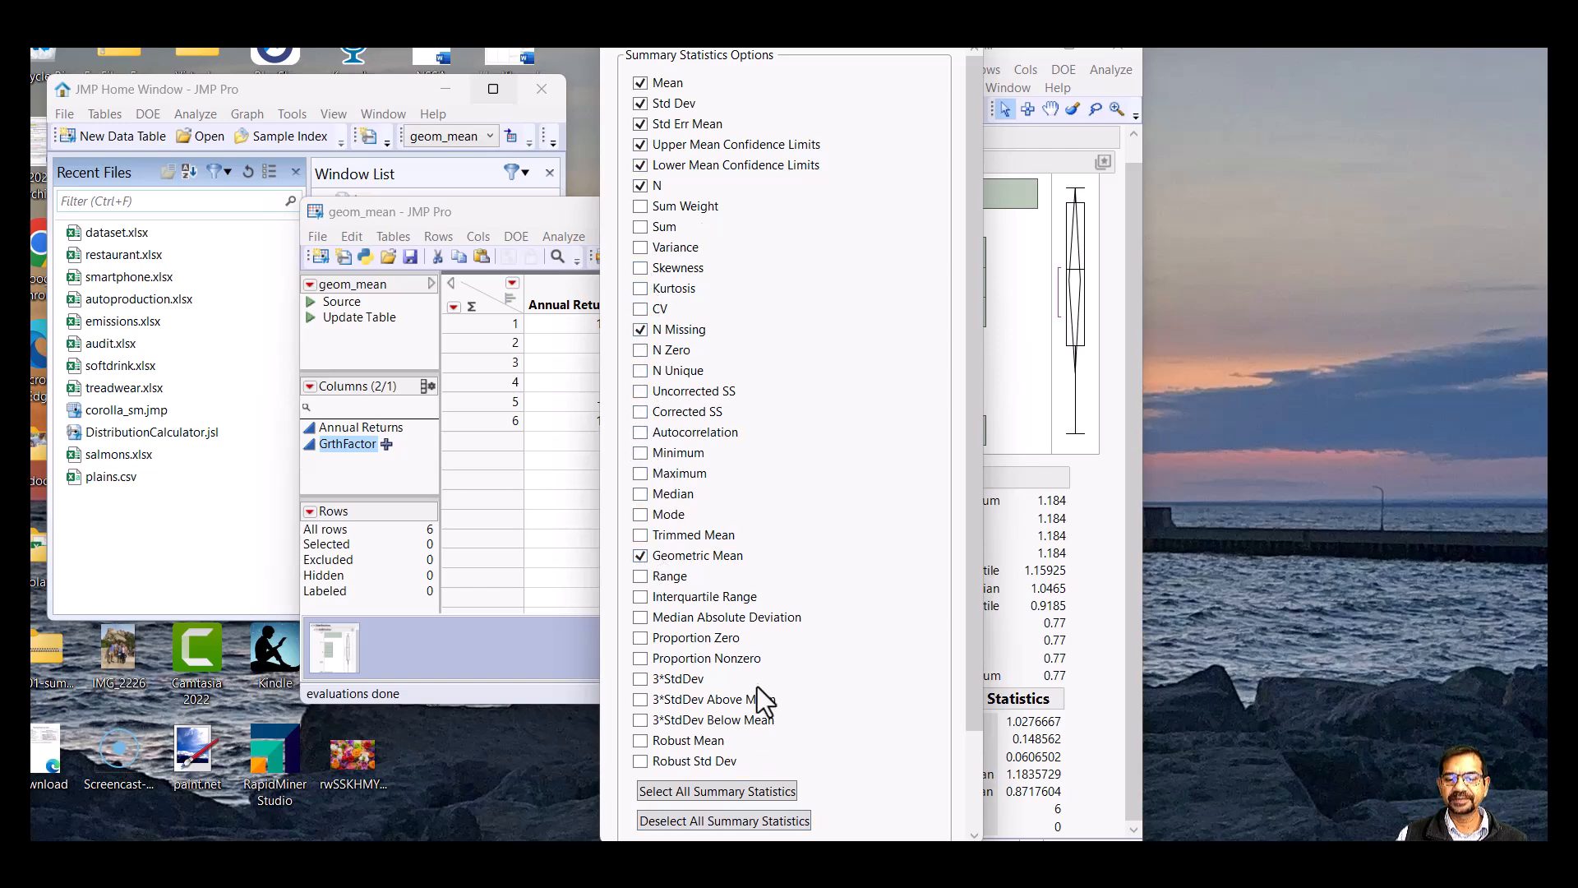
scroll(757, 714, "down", 2)
left_click(780, 823)
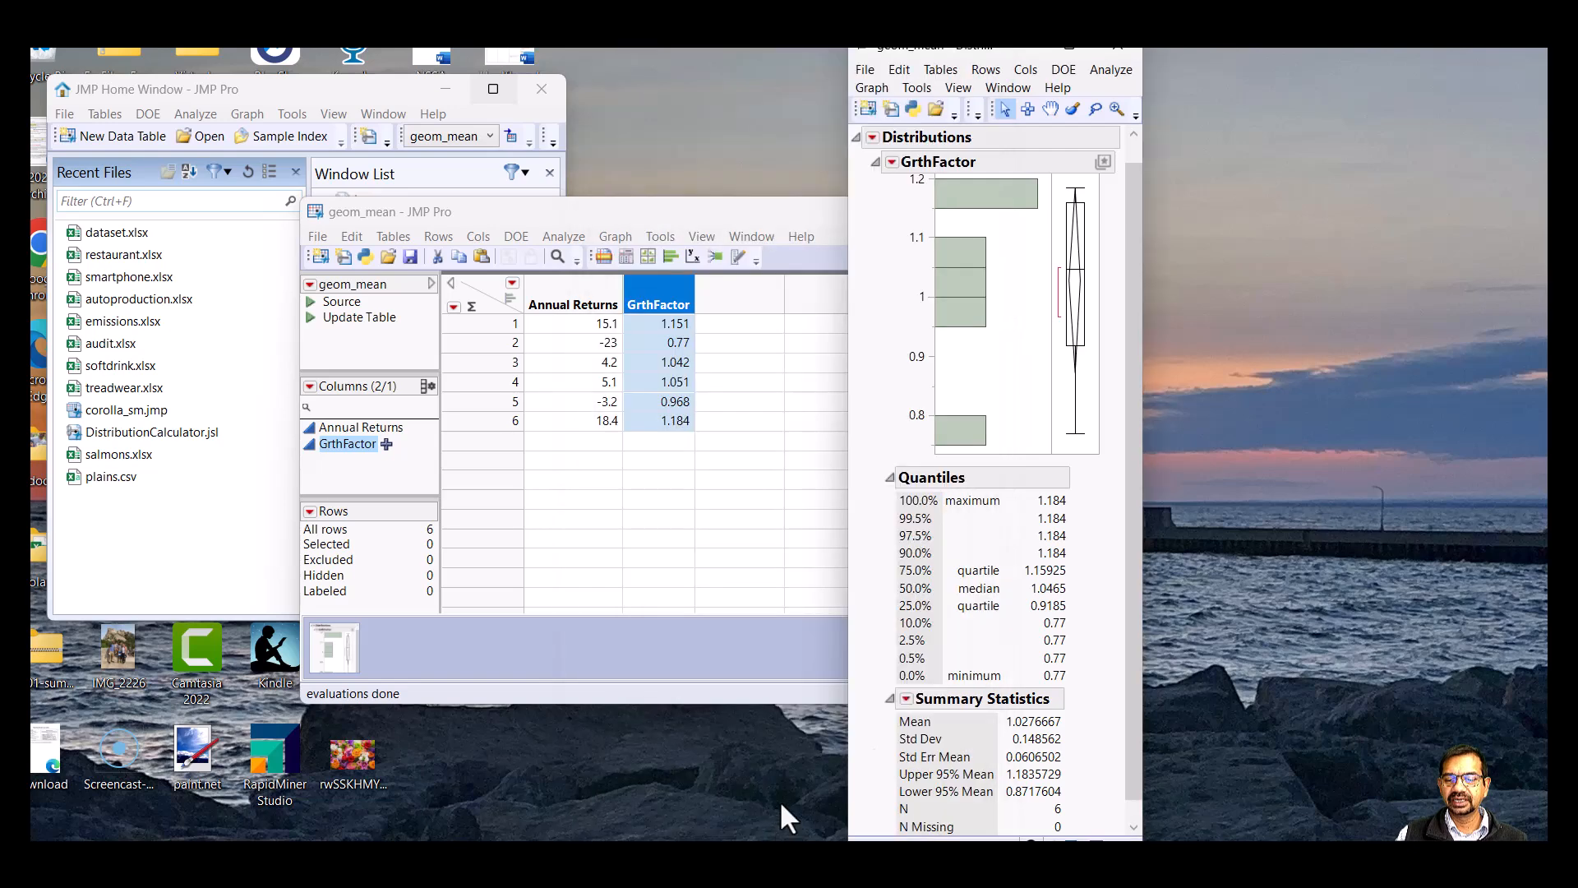
scroll(969, 682, "down", 1)
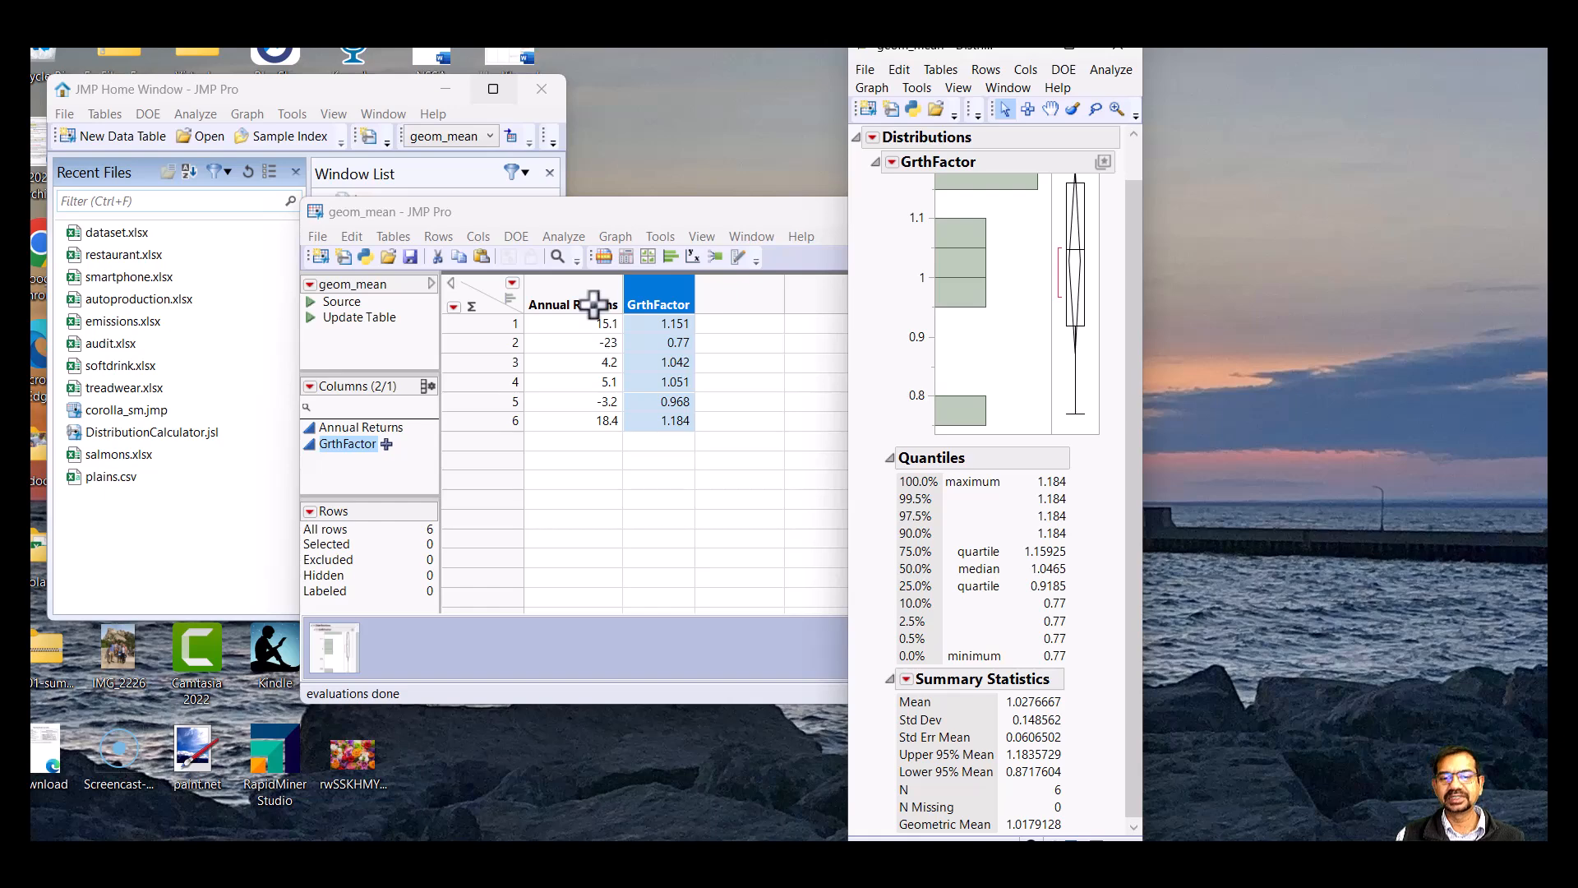
Create a Distribution report with Annual Returns as the Y column
left_click(567, 296)
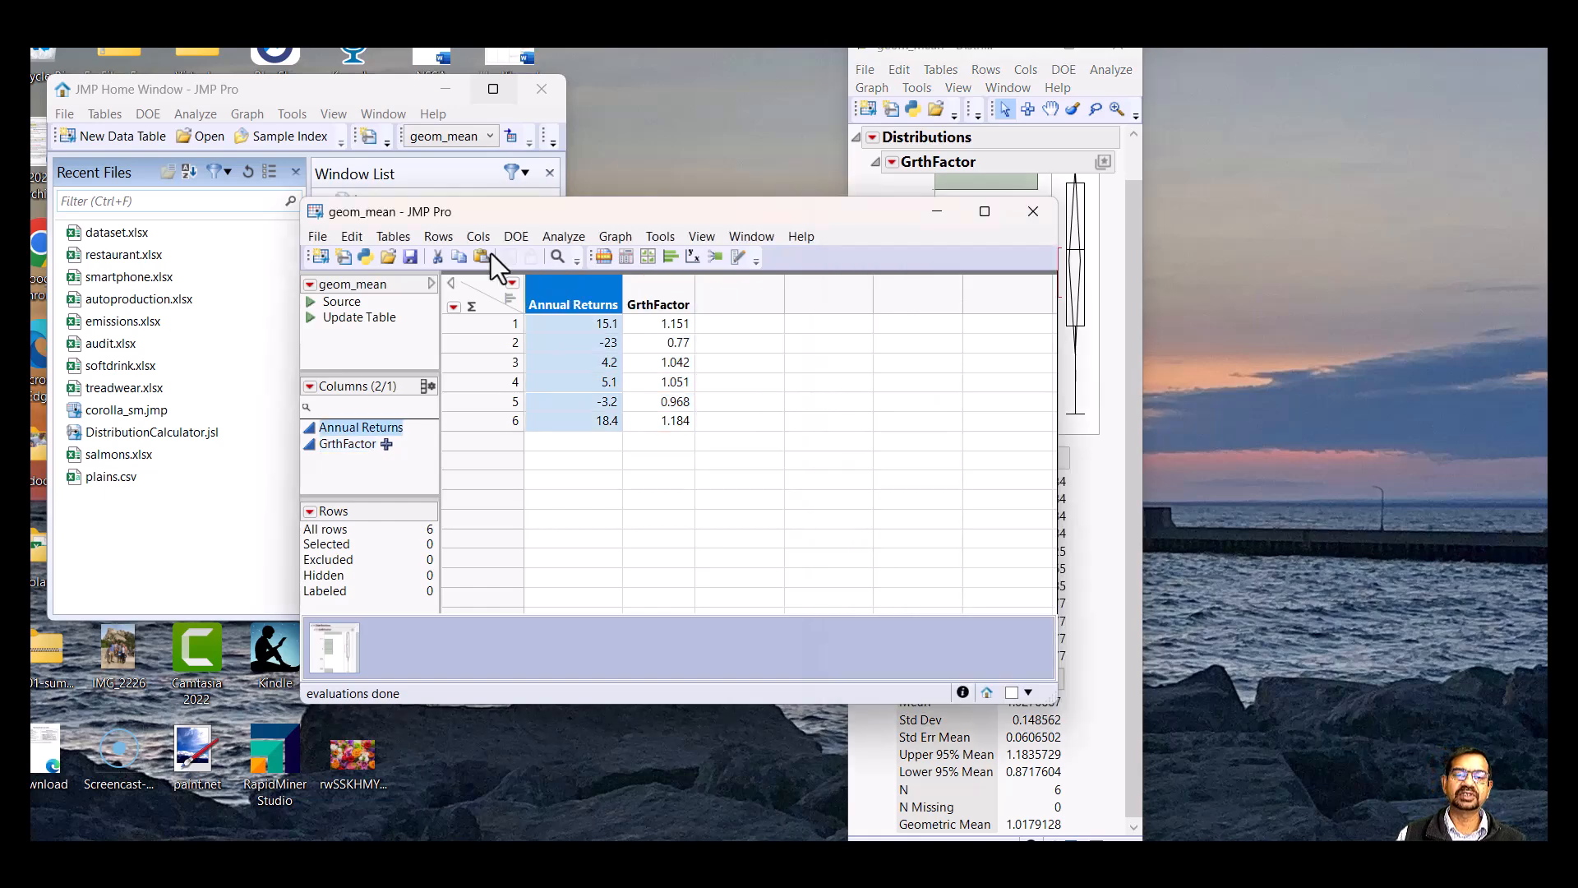
left_click(549, 233)
left_click(516, 237)
left_click(562, 238)
left_click(546, 261)
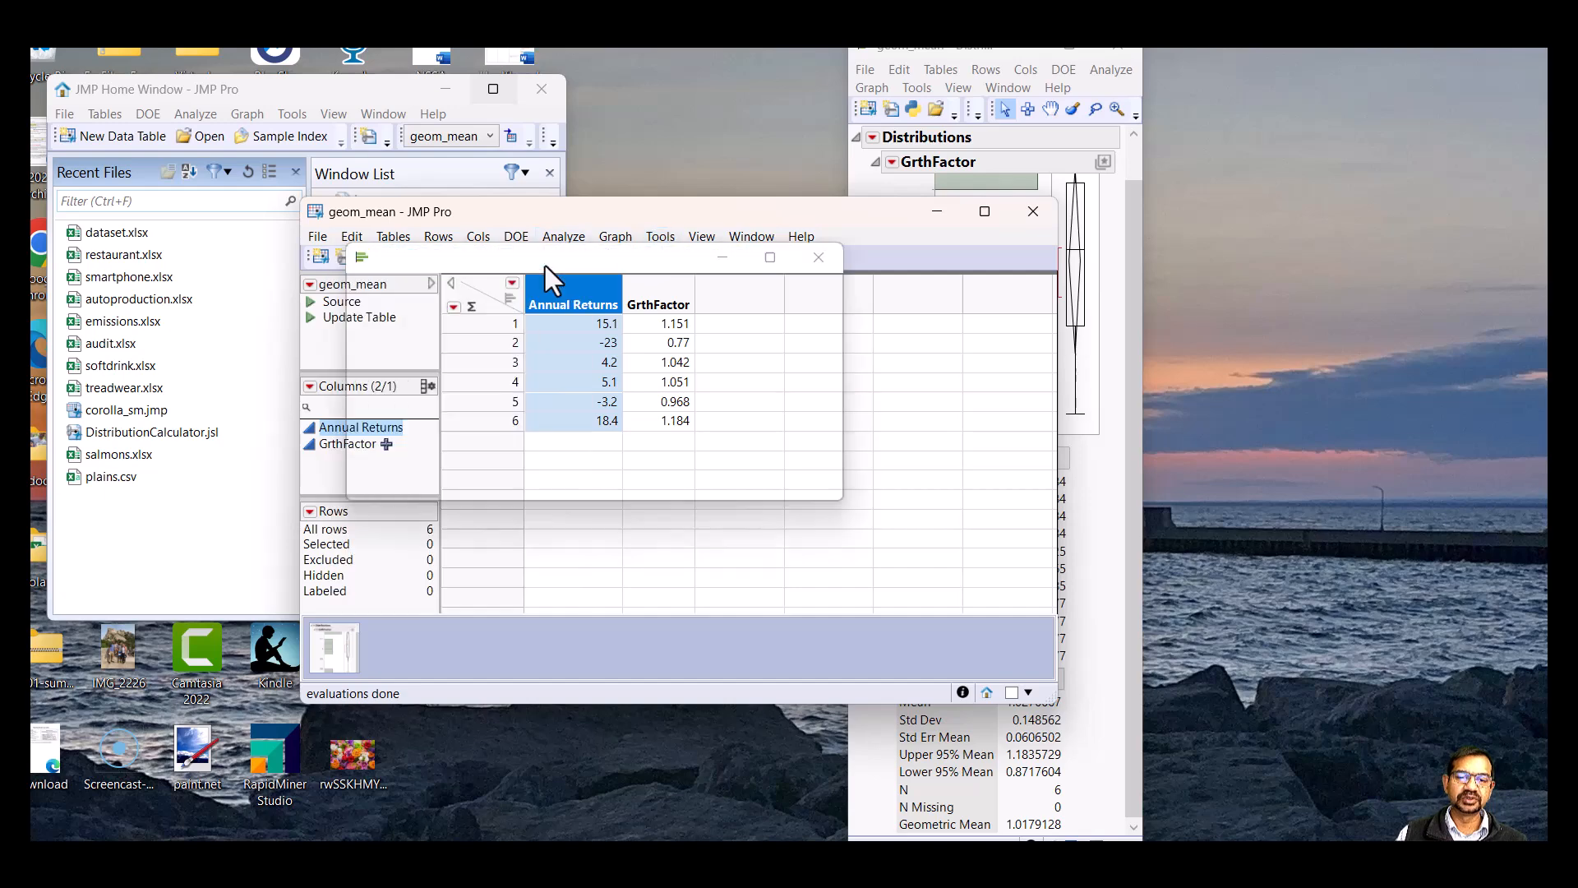
left_click_drag(423, 349, 658, 338)
left_click(803, 331)
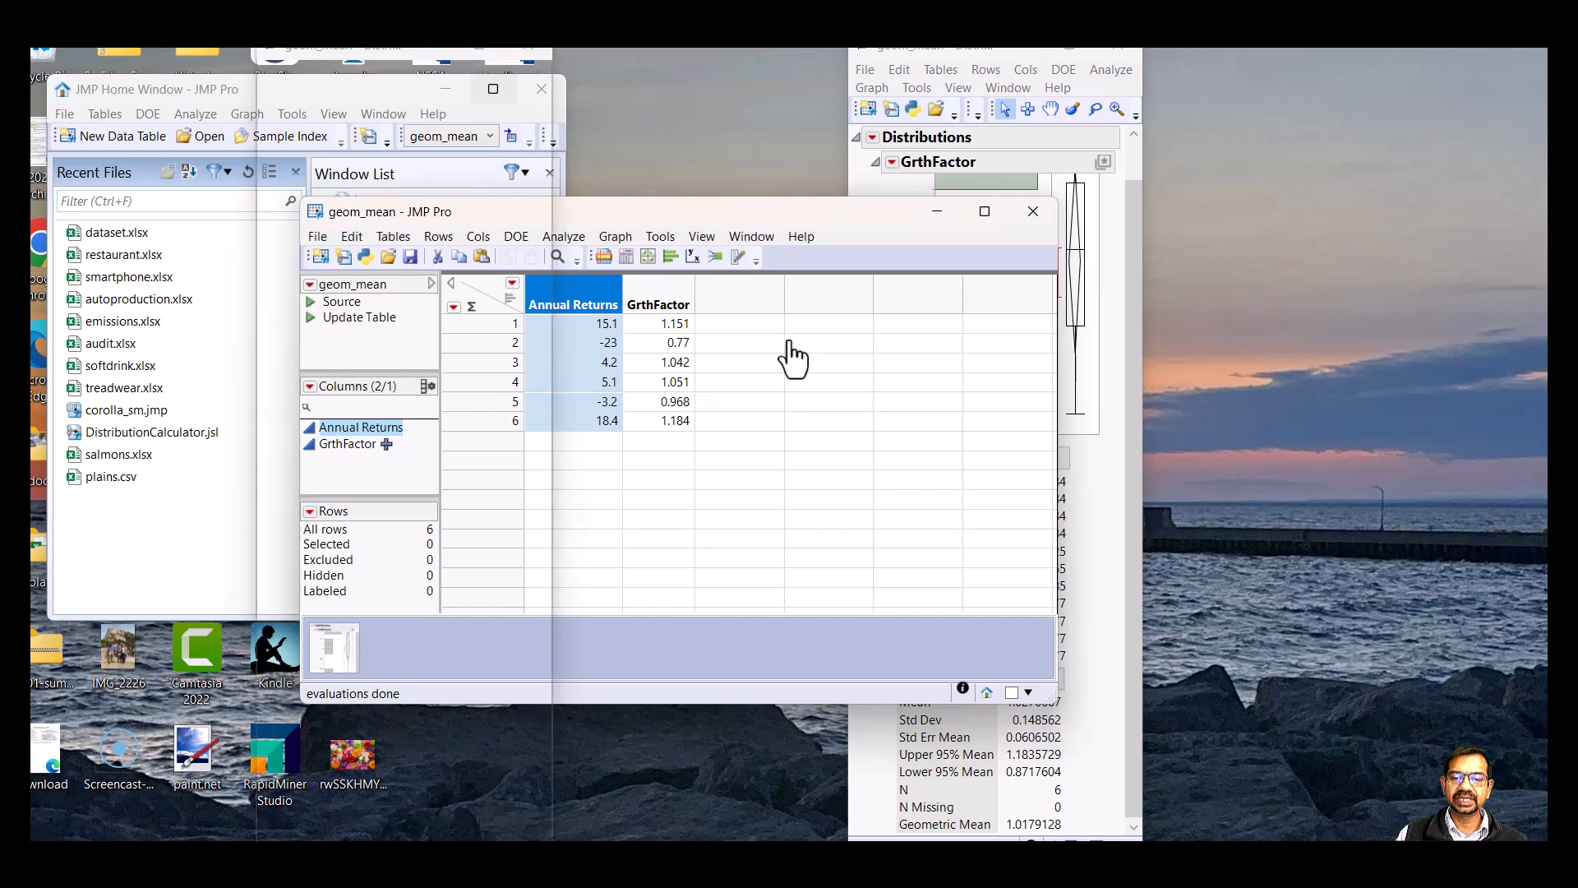